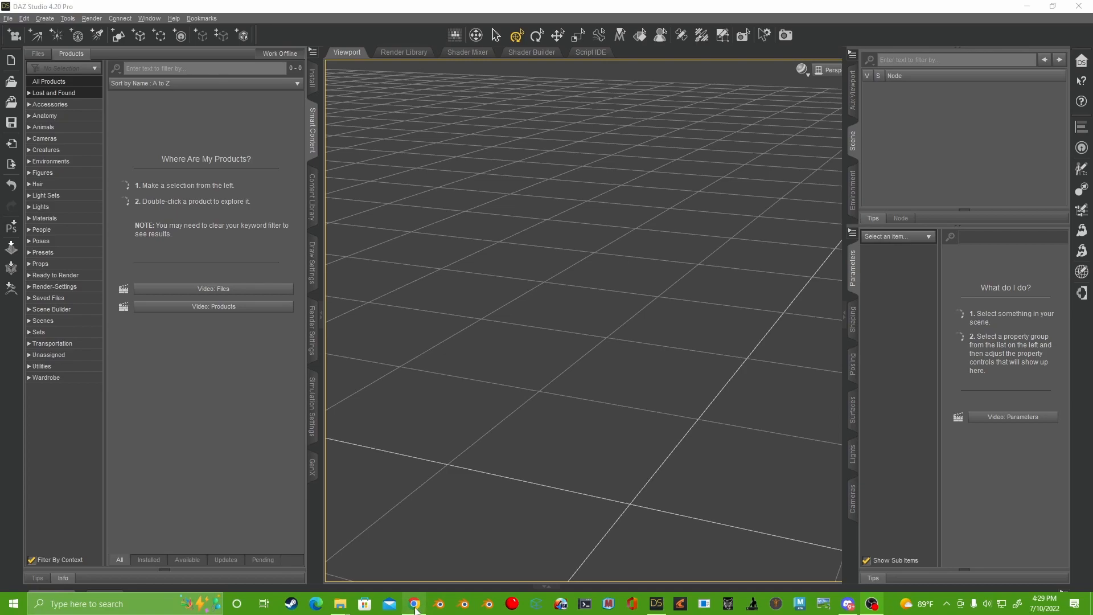
- Switch to the browser and examine the preview images on the Genesis Generation X2 product page
{"action": "left_click", "coordinate": [414, 604]}
{"action": "scroll", "coordinate": [436, 205], "scroll_direction": "down", "scroll_amount": 1}
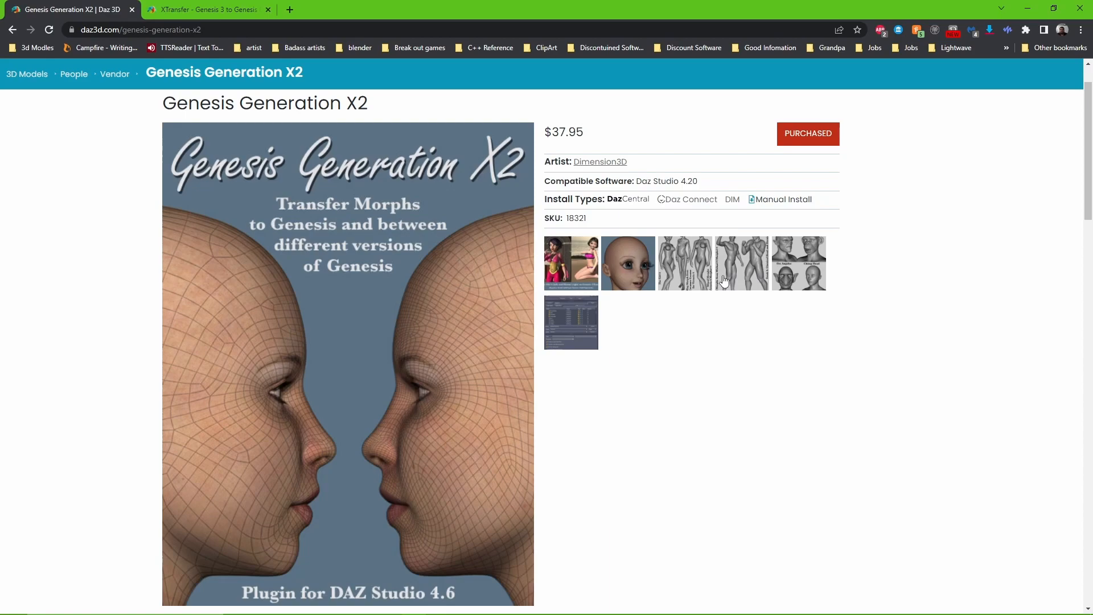
{"action": "left_click_drag", "start_coordinate": [609, 139], "coordinate": [567, 123]}
{"action": "left_click", "coordinate": [607, 134]}
{"action": "left_click", "coordinate": [674, 265]}
{"action": "left_click", "coordinate": [671, 346]}
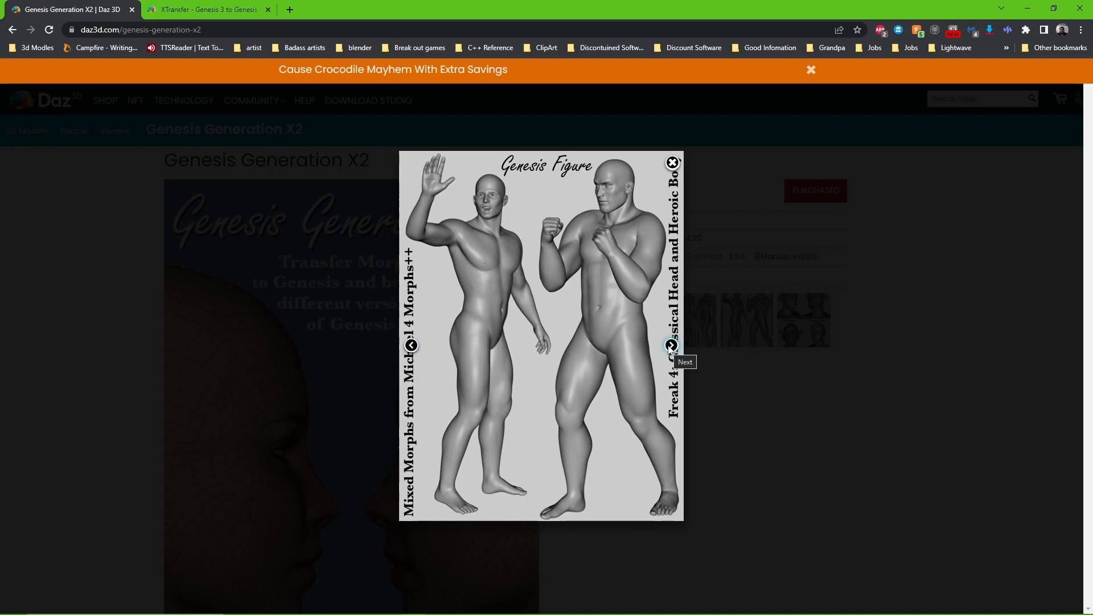
{"action": "left_click", "coordinate": [671, 346]}
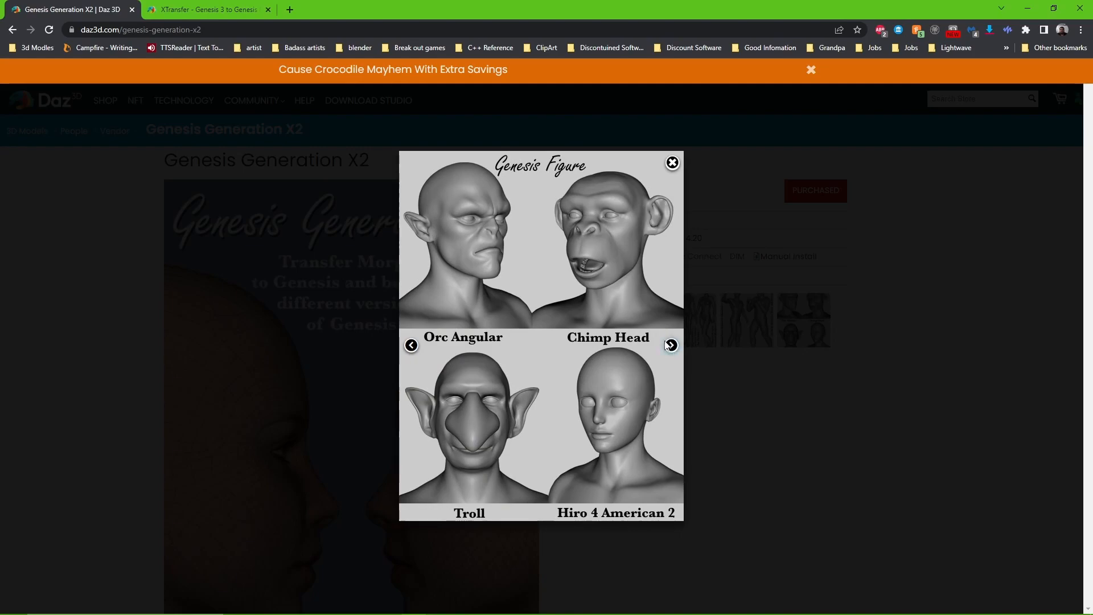
{"action": "left_click", "coordinate": [788, 413]}
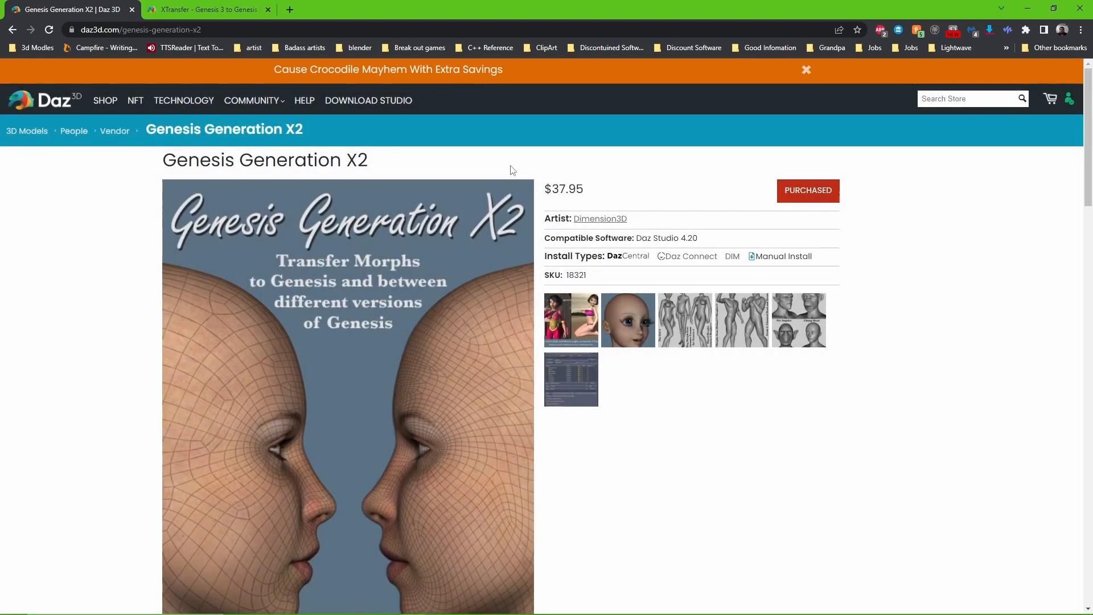
- Highlight the artist credit on the Genesis Generation X2 product page
{"action": "left_click_drag", "start_coordinate": [647, 222], "coordinate": [576, 219]}
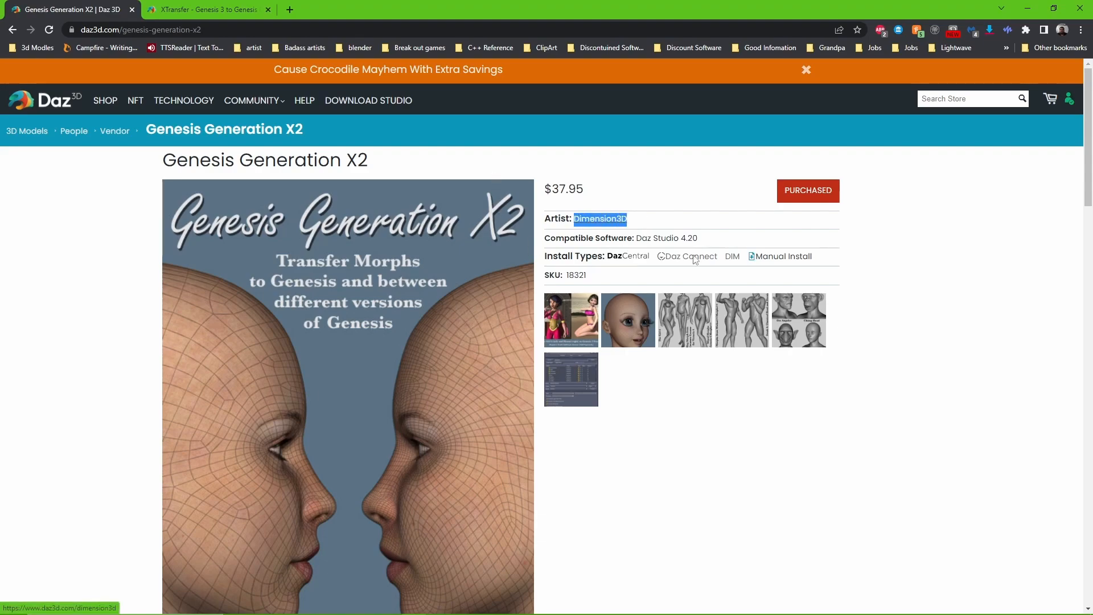
{"action": "left_click", "coordinate": [671, 456]}
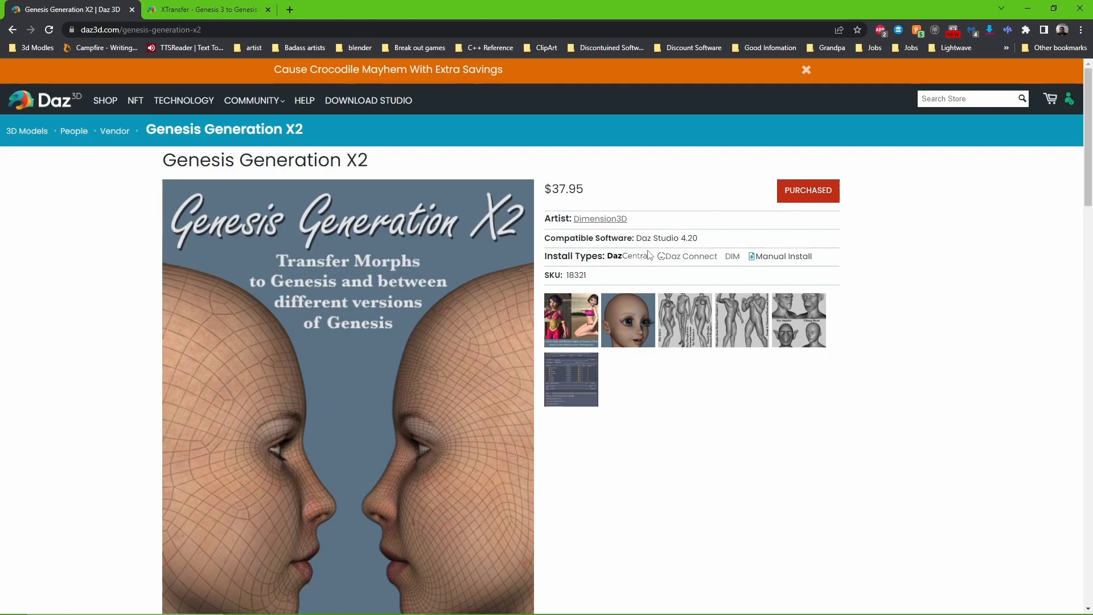
{"action": "left_click_drag", "start_coordinate": [651, 221], "coordinate": [580, 224]}
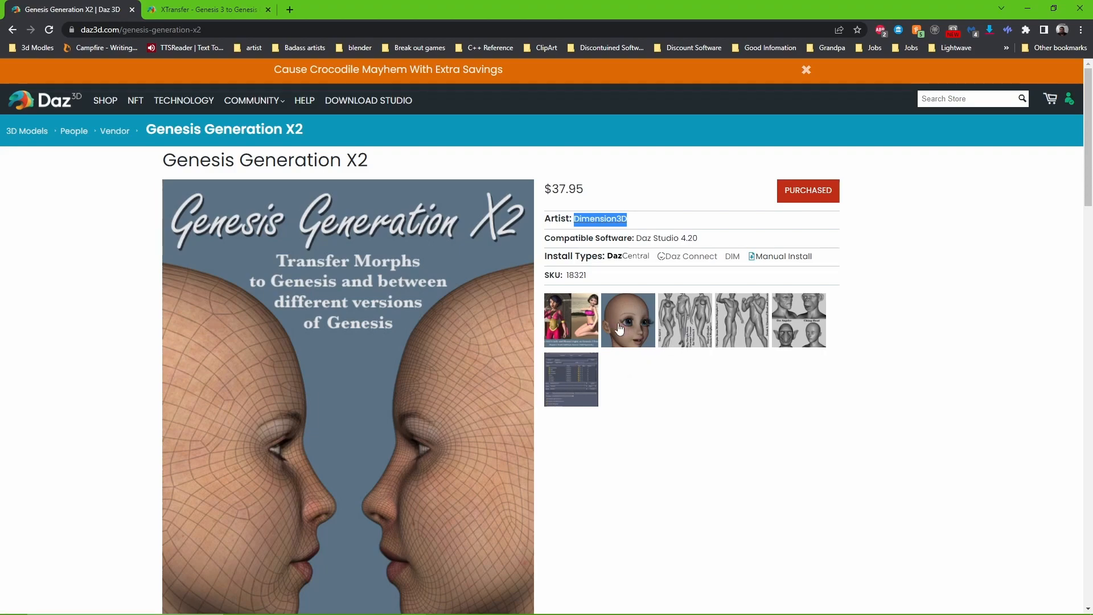
- Examine the comparison images and price on the XTransfer - Genesis 3 to Genesis 8 Converter product page
{"action": "left_click", "coordinate": [212, 8]}
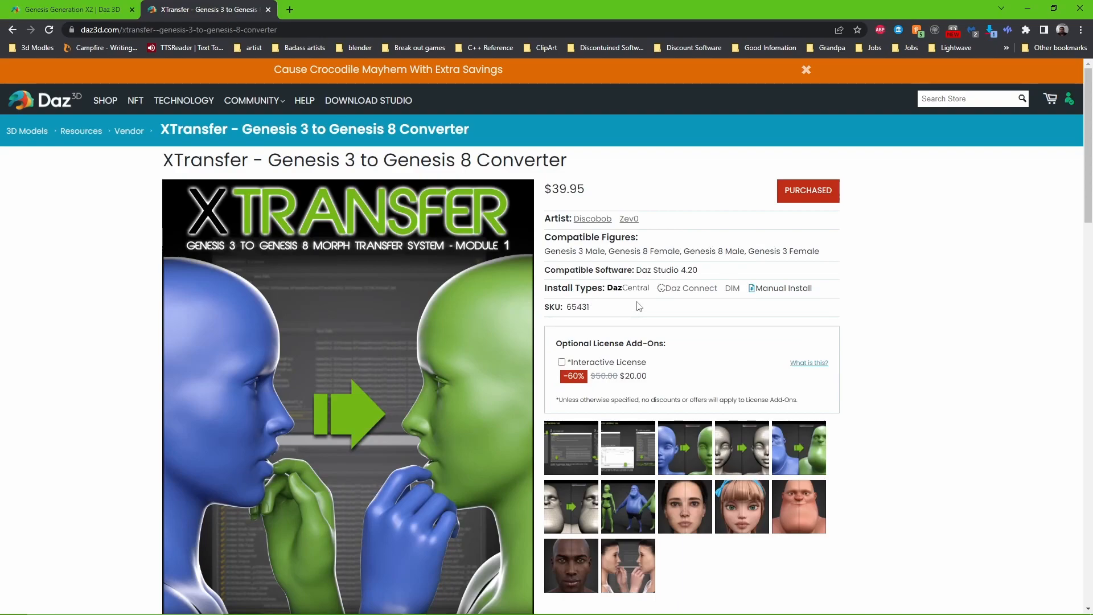
{"action": "left_click", "coordinate": [681, 448]}
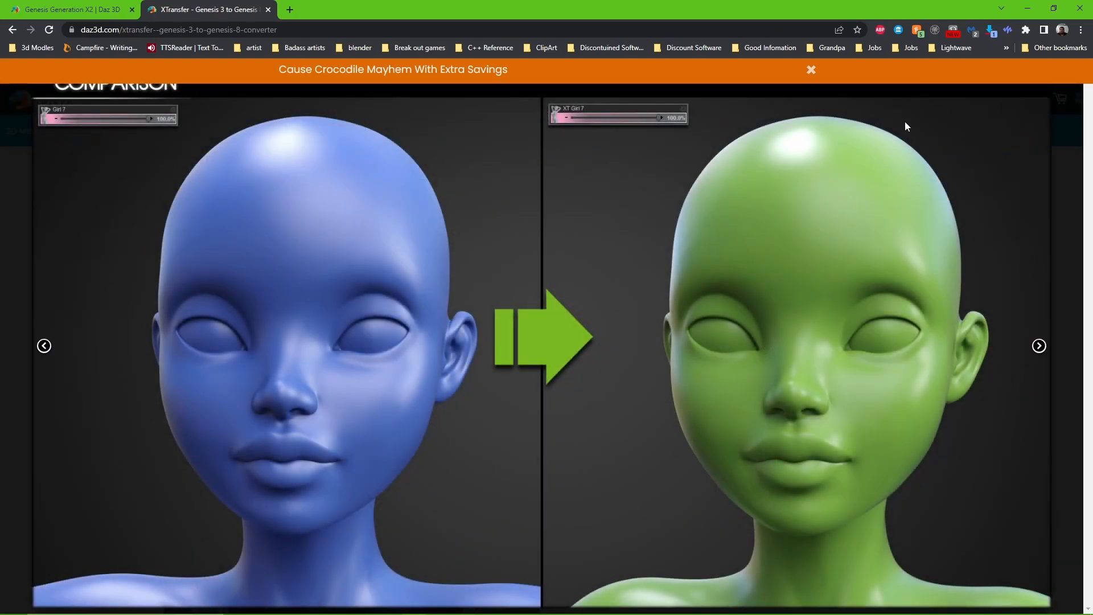
{"action": "left_click", "coordinate": [1059, 140]}
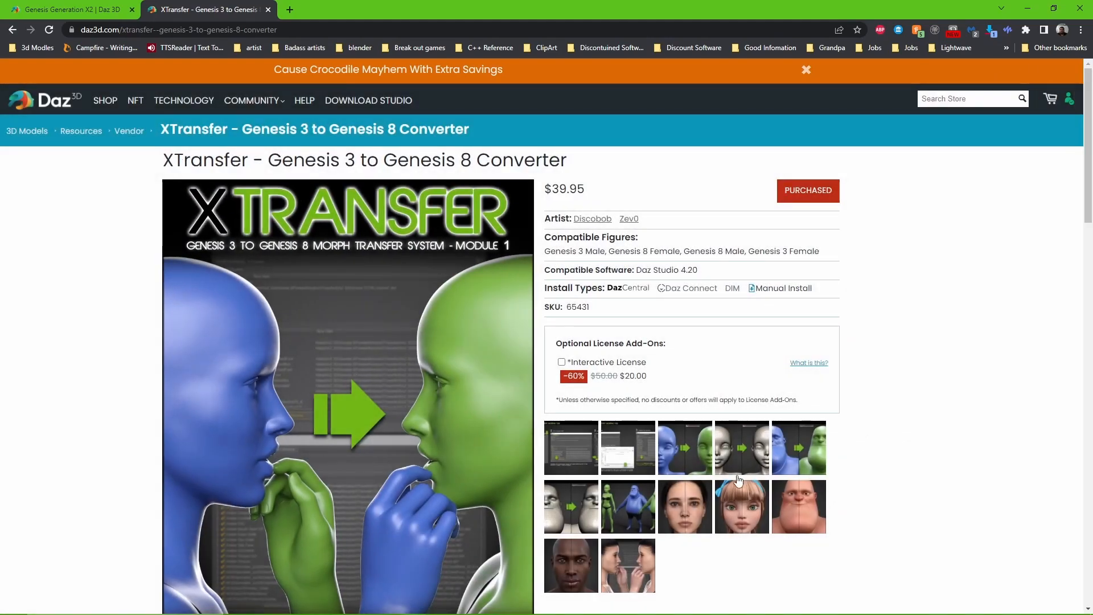
{"action": "left_click", "coordinate": [568, 512]}
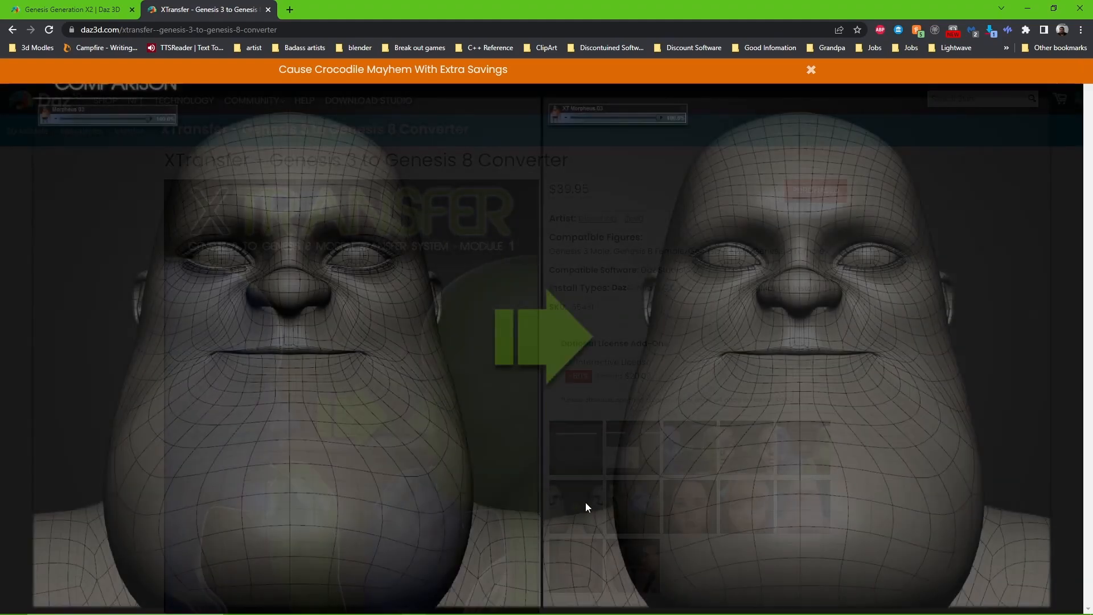
{"action": "left_click", "coordinate": [1074, 169]}
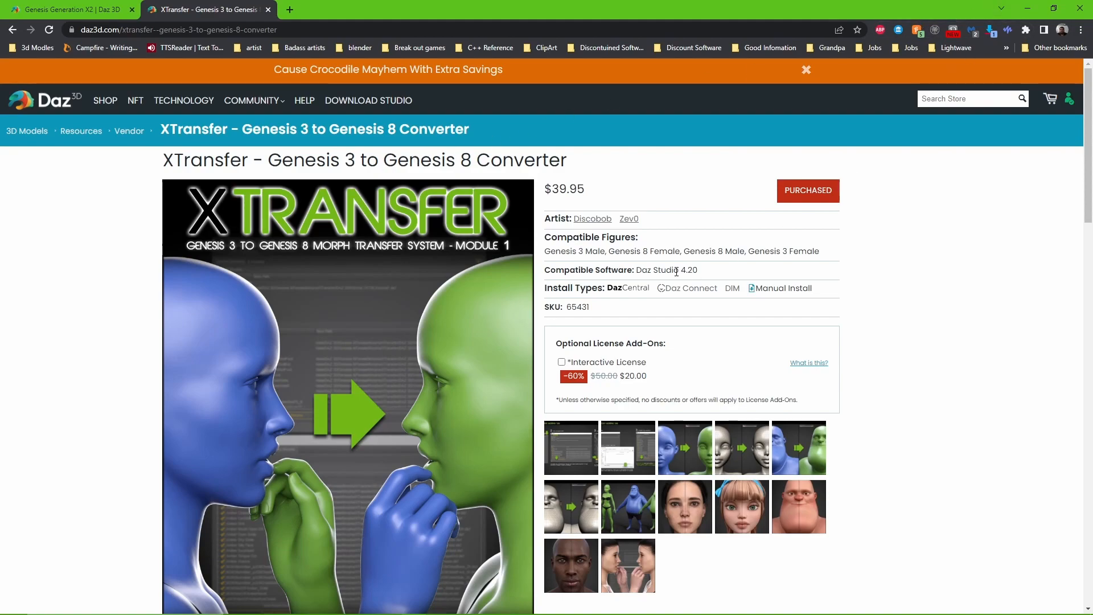
{"action": "left_click_drag", "start_coordinate": [592, 195], "coordinate": [547, 193]}
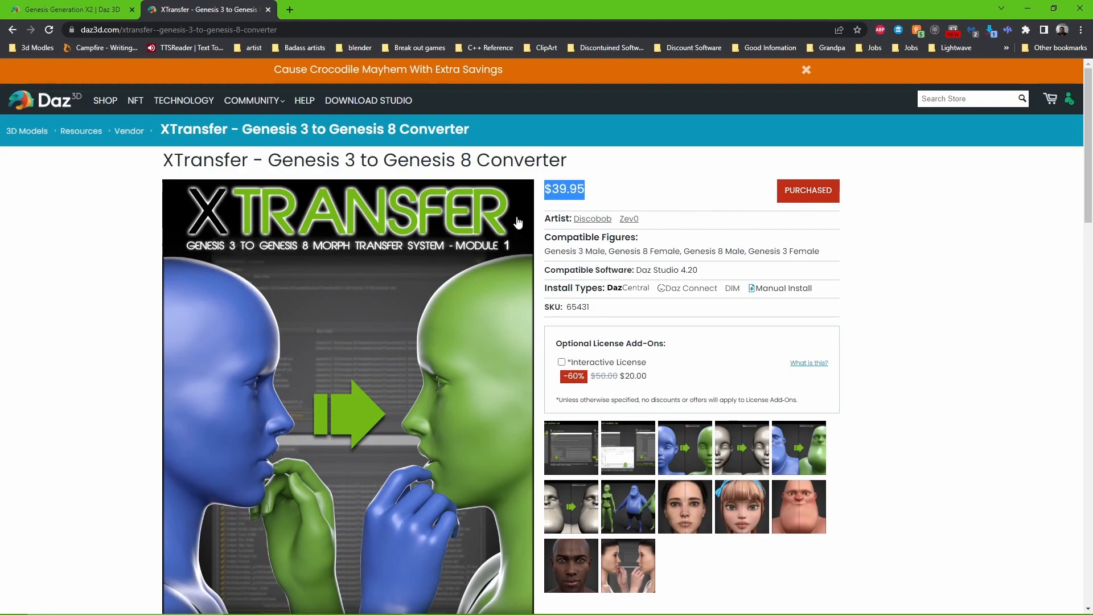
- Return to DAZ Studio and load the Basic Male.duf figure from the Figures category of the content files
{"action": "left_click", "coordinate": [1028, 8]}
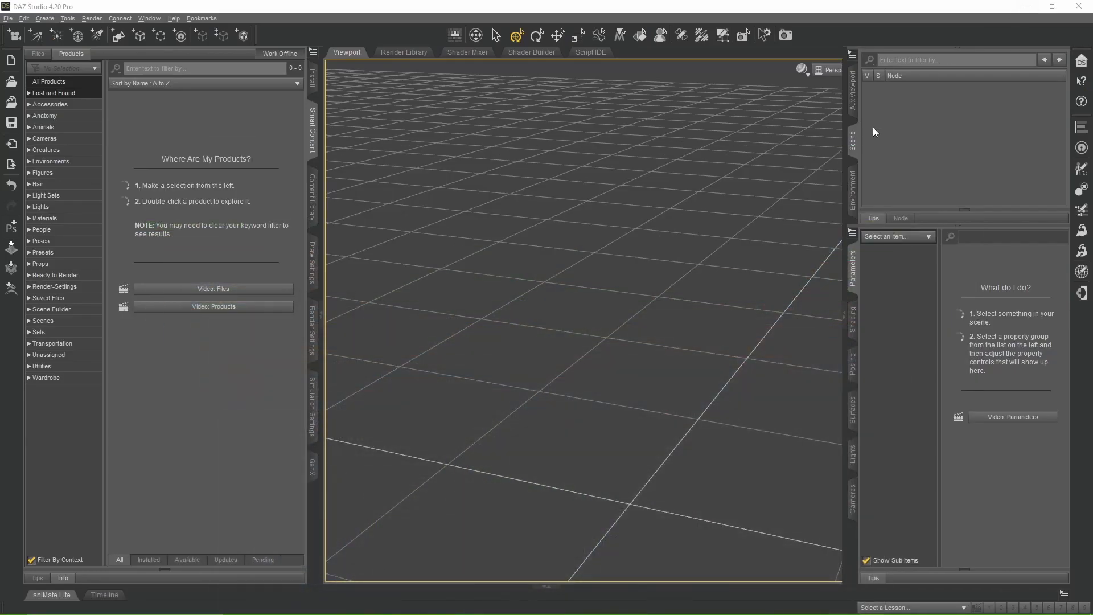
{"action": "left_click", "coordinate": [55, 184]}
{"action": "left_click", "coordinate": [36, 54]}
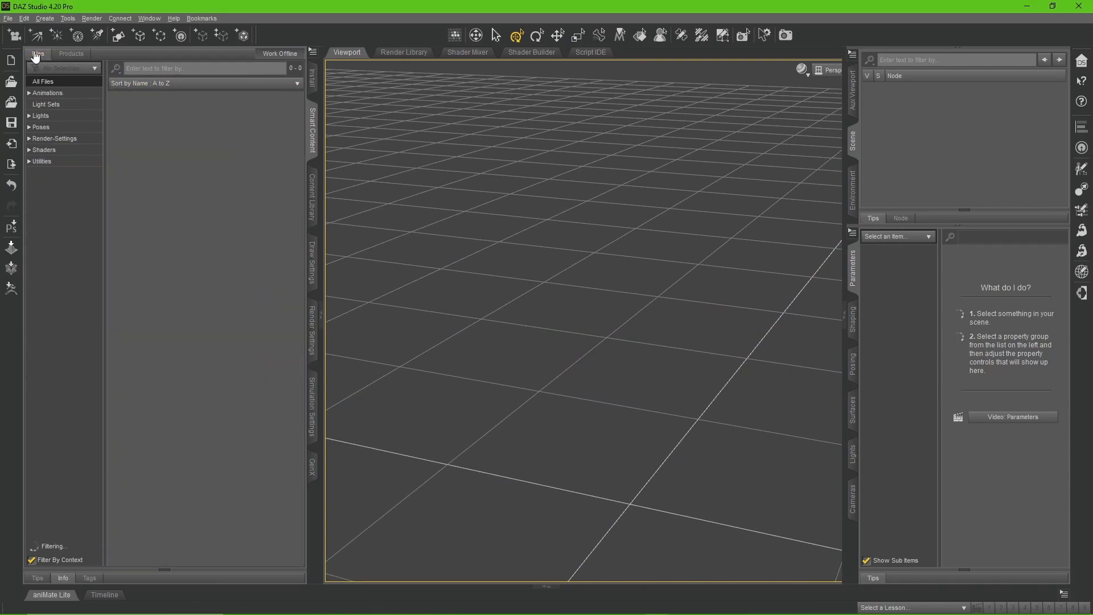
{"action": "left_click", "coordinate": [46, 174]}
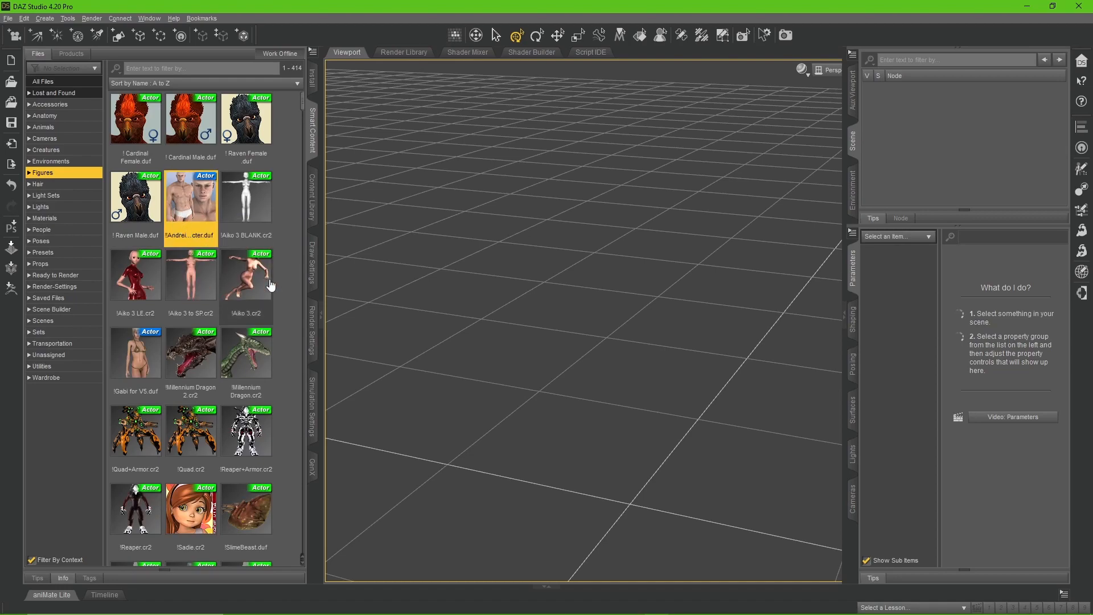
{"action": "scroll", "coordinate": [268, 283], "scroll_direction": "down", "scroll_amount": 5}
{"action": "scroll", "coordinate": [256, 290], "scroll_direction": "down", "scroll_amount": 3}
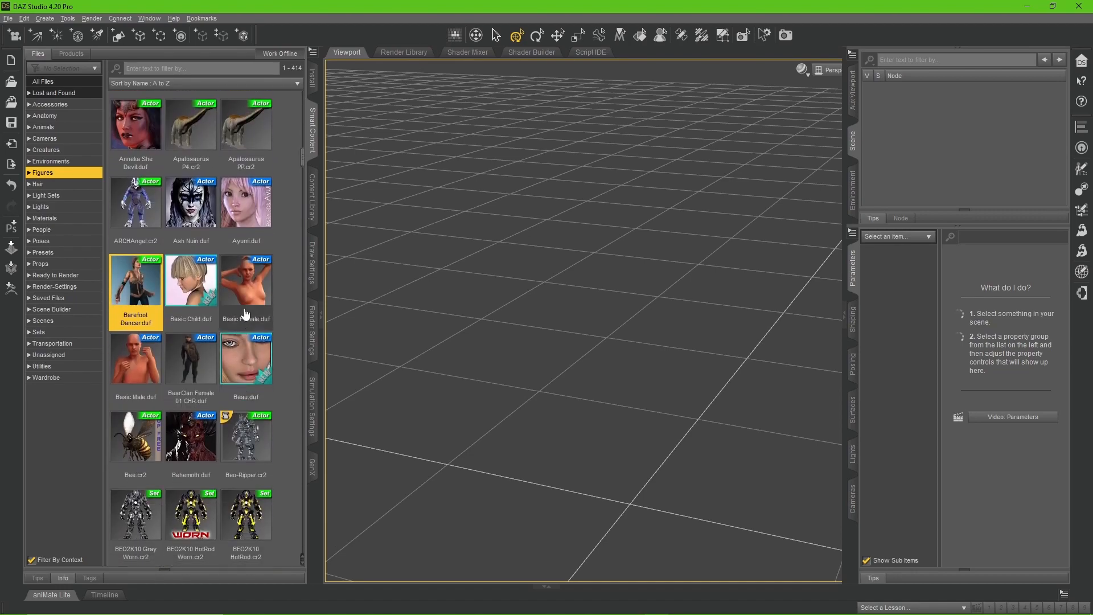
{"action": "double_click", "coordinate": [135, 359]}
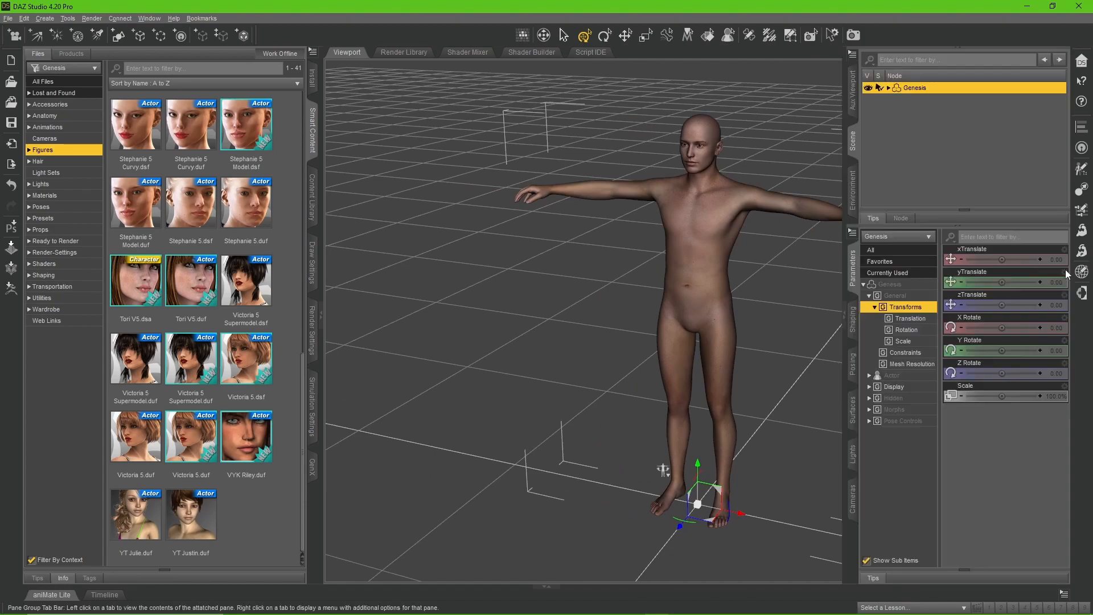
- Change the workspace layout to City Limits Lite
{"action": "left_click", "coordinate": [149, 18]}
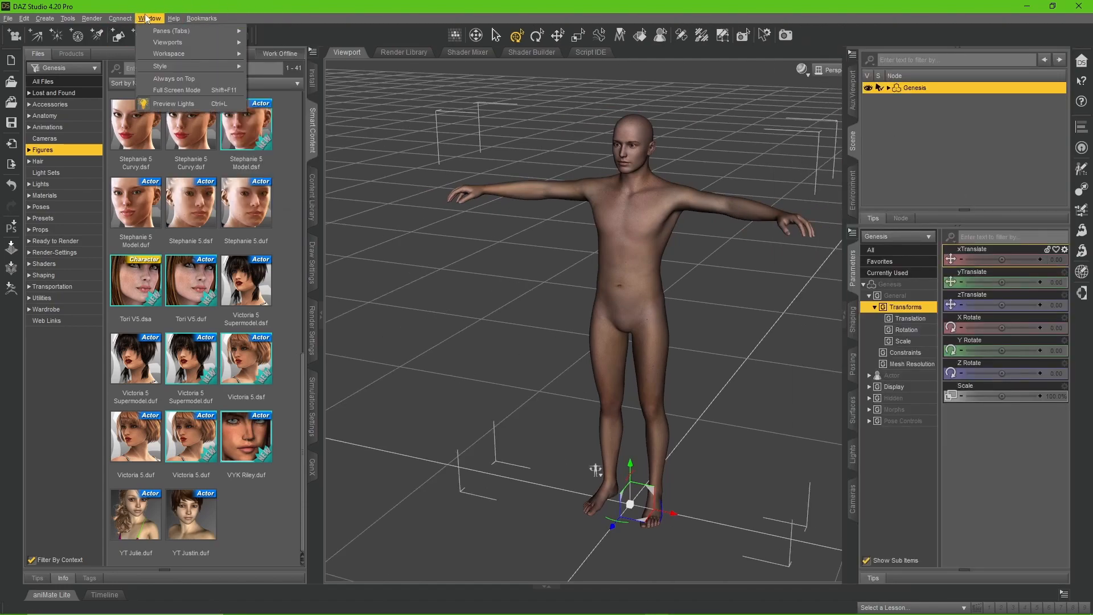
{"action": "mouse_move", "coordinate": [172, 33]}
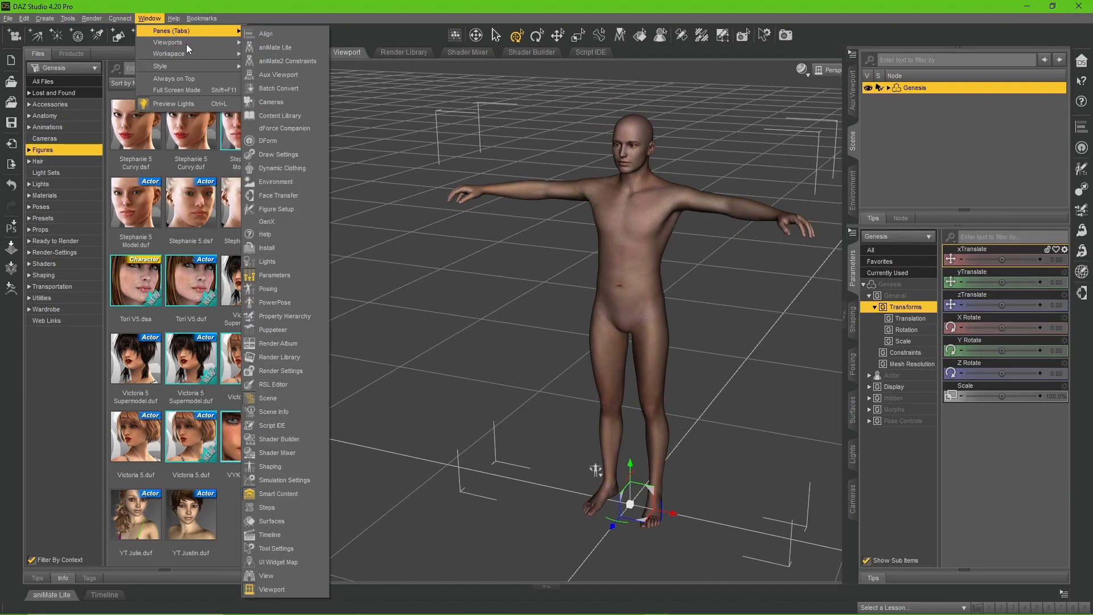
{"action": "mouse_move", "coordinate": [170, 53]}
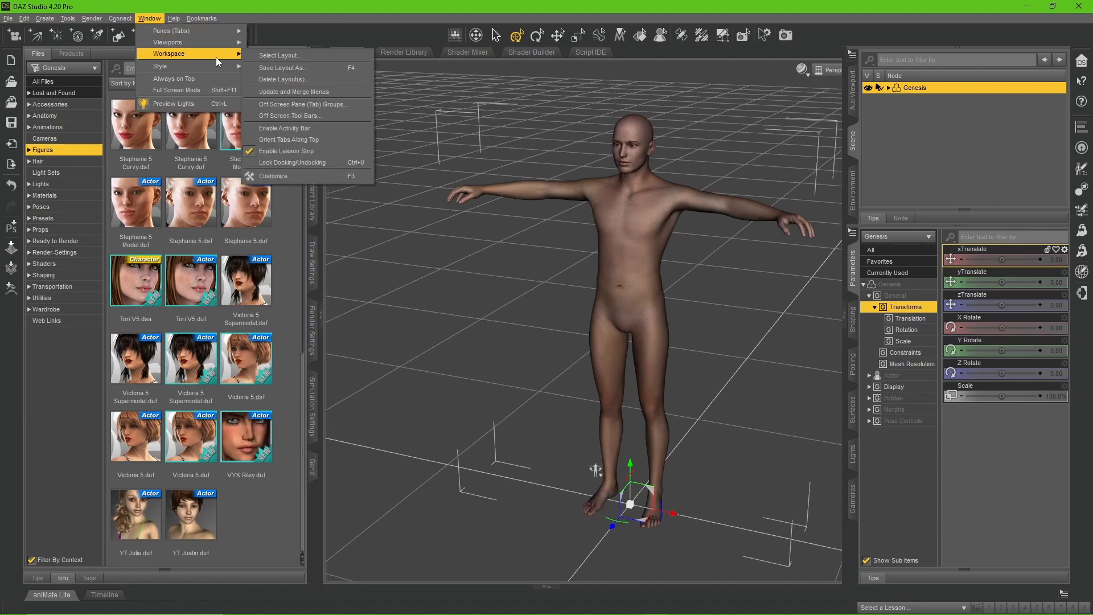
{"action": "left_click", "coordinate": [322, 54]}
{"action": "left_click", "coordinate": [597, 195]}
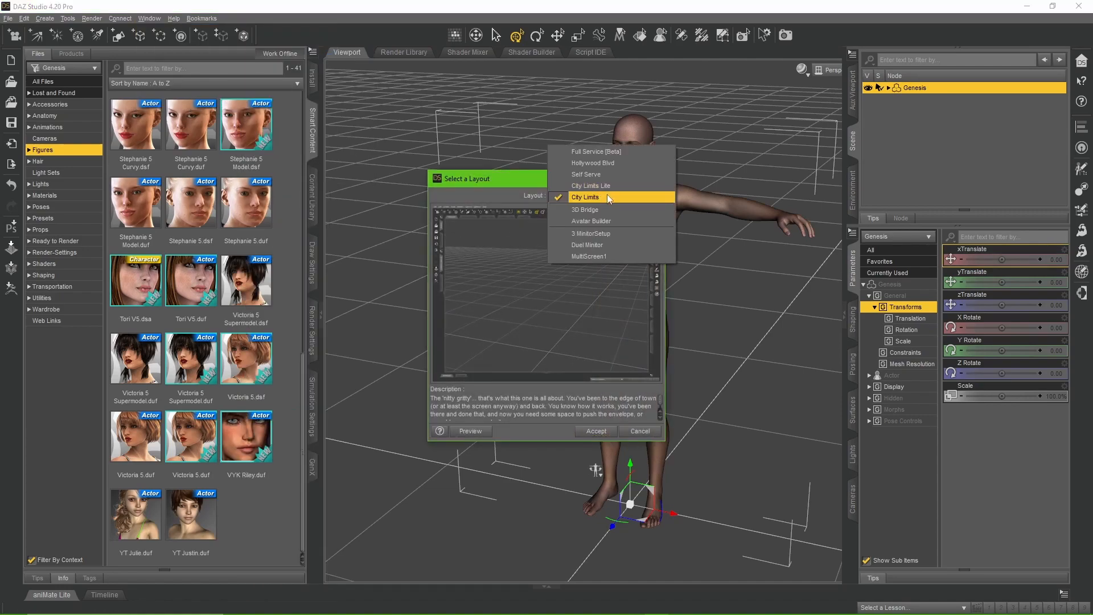
{"action": "left_click", "coordinate": [618, 188]}
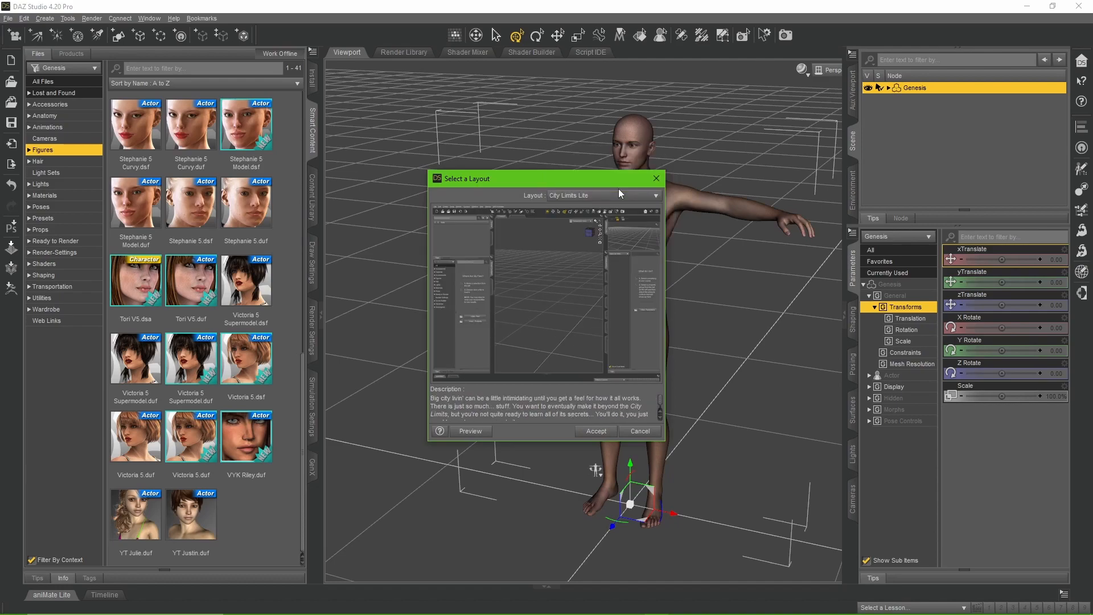
{"action": "left_click", "coordinate": [606, 435]}
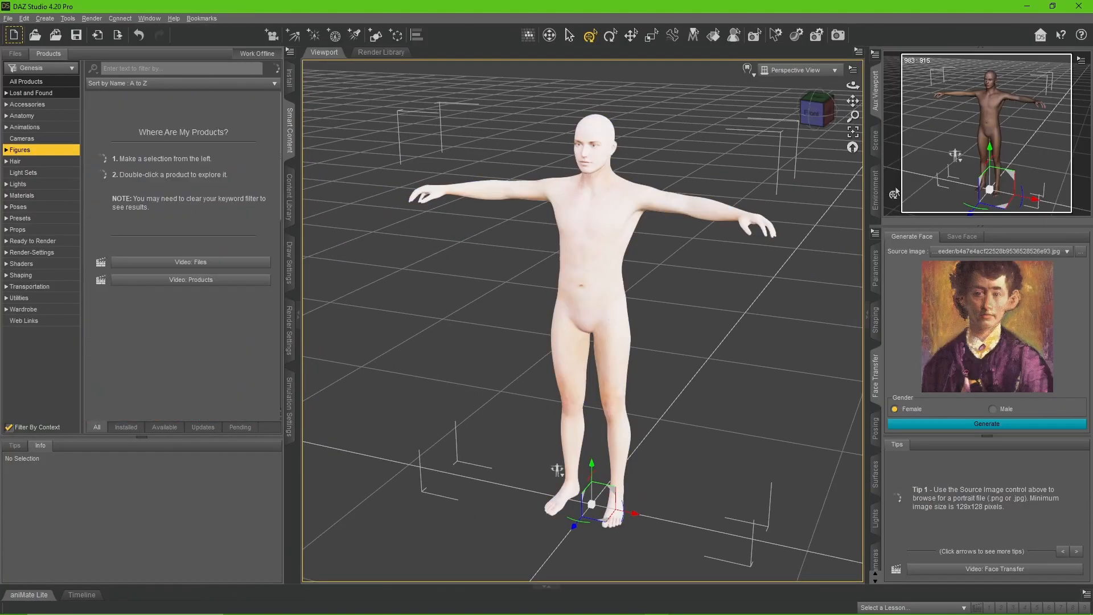
- Show the figure's parameters and set the perspective viewport's draw style to Smooth Shaded
{"action": "left_click", "coordinate": [962, 236]}
{"action": "left_click", "coordinate": [874, 281]}
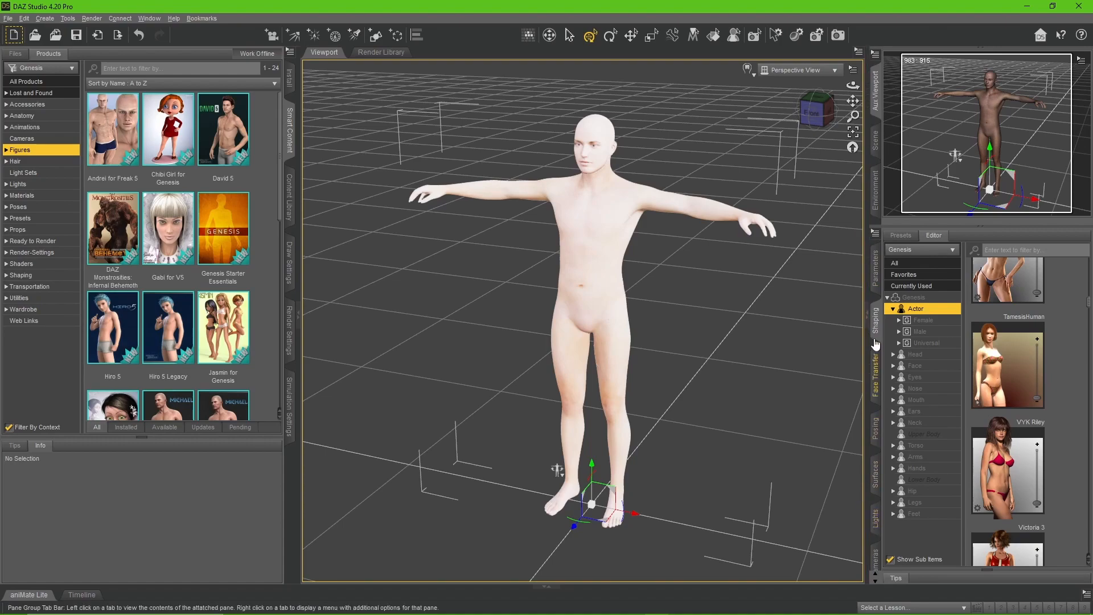
{"action": "left_click", "coordinate": [875, 268]}
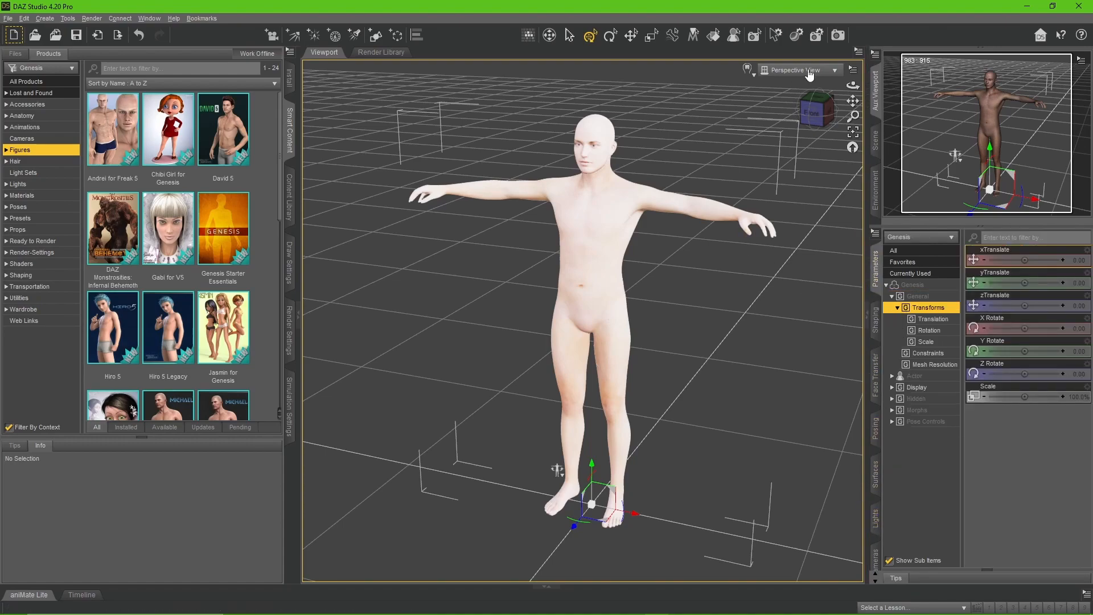
{"action": "left_click", "coordinate": [747, 67]}
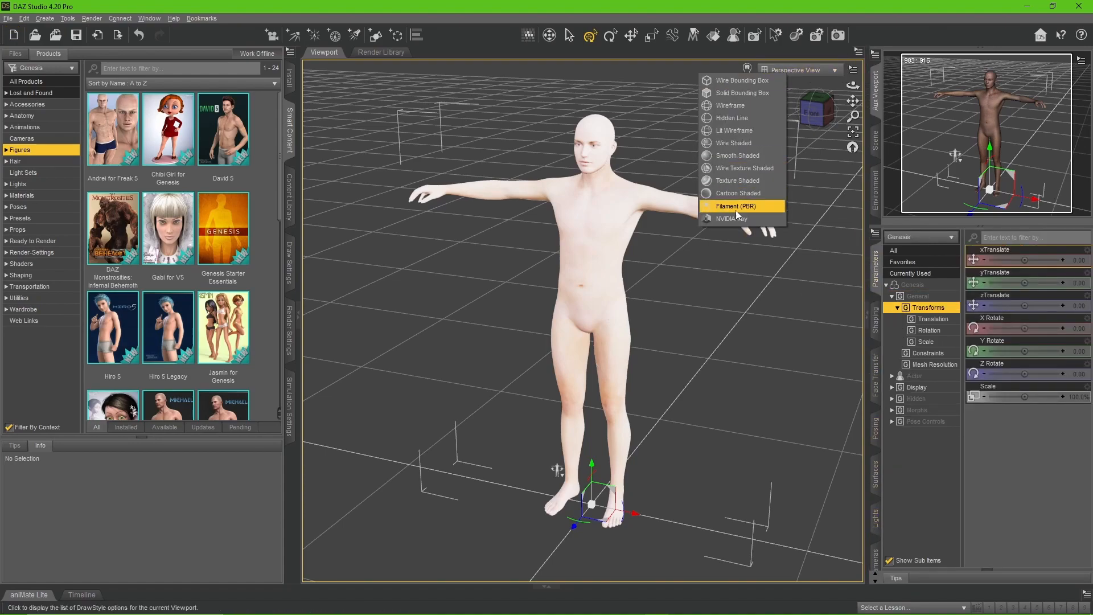
{"action": "left_click", "coordinate": [736, 156]}
{"action": "mouse_move", "coordinate": [819, 114]}
{"action": "left_mouse_down"}
{"action": "mouse_move", "coordinate": [832, 98]}
{"action": "mouse_move", "coordinate": [824, 107]}
{"action": "left_mouse_up"}
- Show the content files and the scene hierarchy, and select the Genesis figure there
{"action": "left_click", "coordinate": [15, 53]}
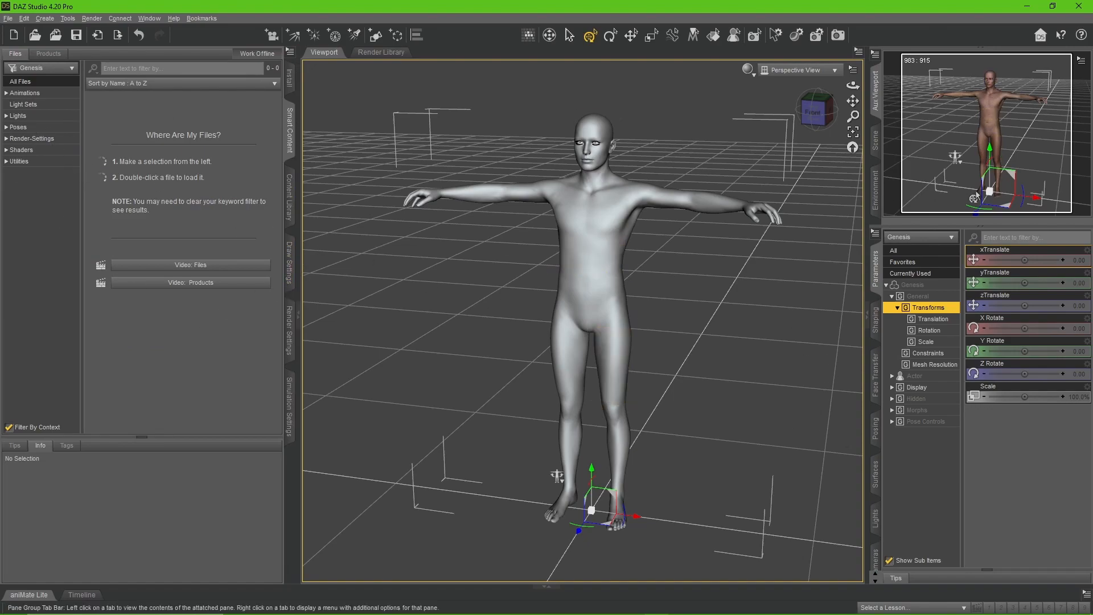
{"action": "left_click", "coordinate": [875, 140]}
{"action": "left_click", "coordinate": [951, 125]}
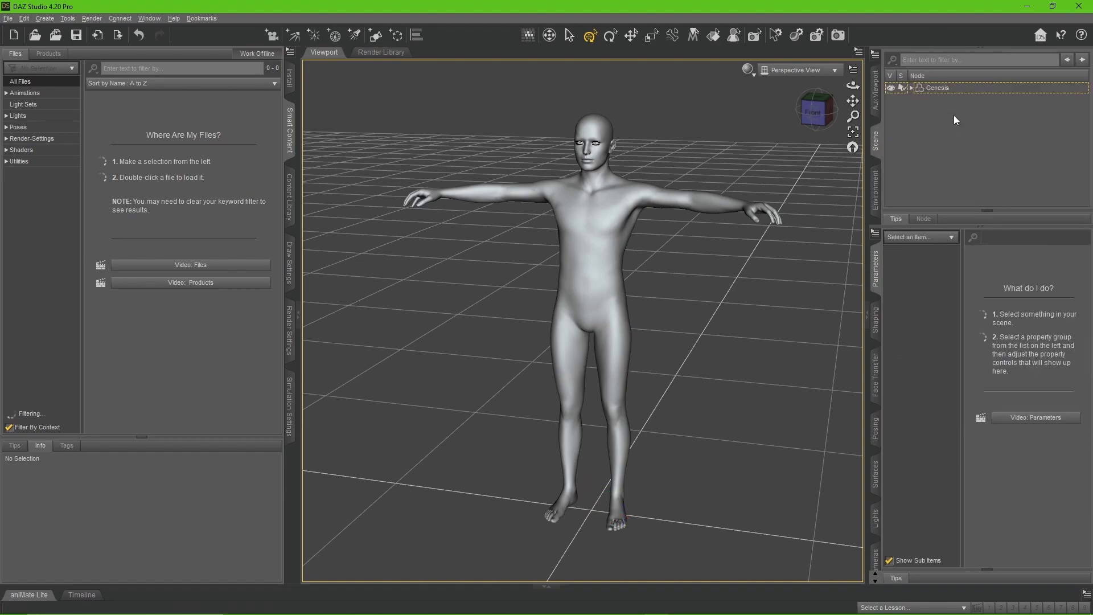
{"action": "left_click", "coordinate": [951, 91]}
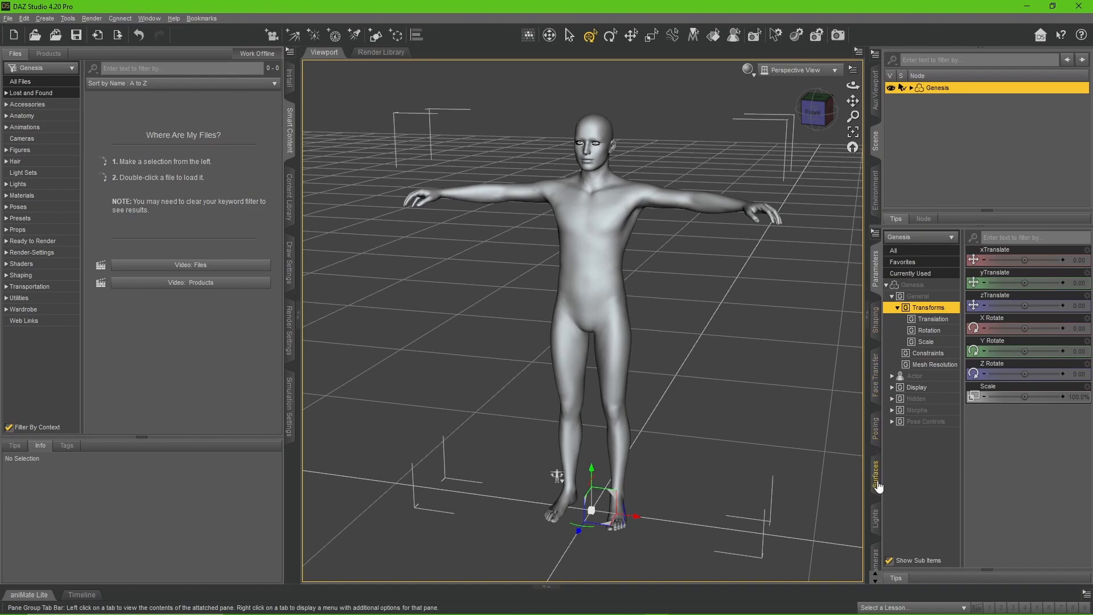
- Open the Genesis figure's shaping controls and look through the full list of its character morphs
{"action": "left_click", "coordinate": [877, 318]}
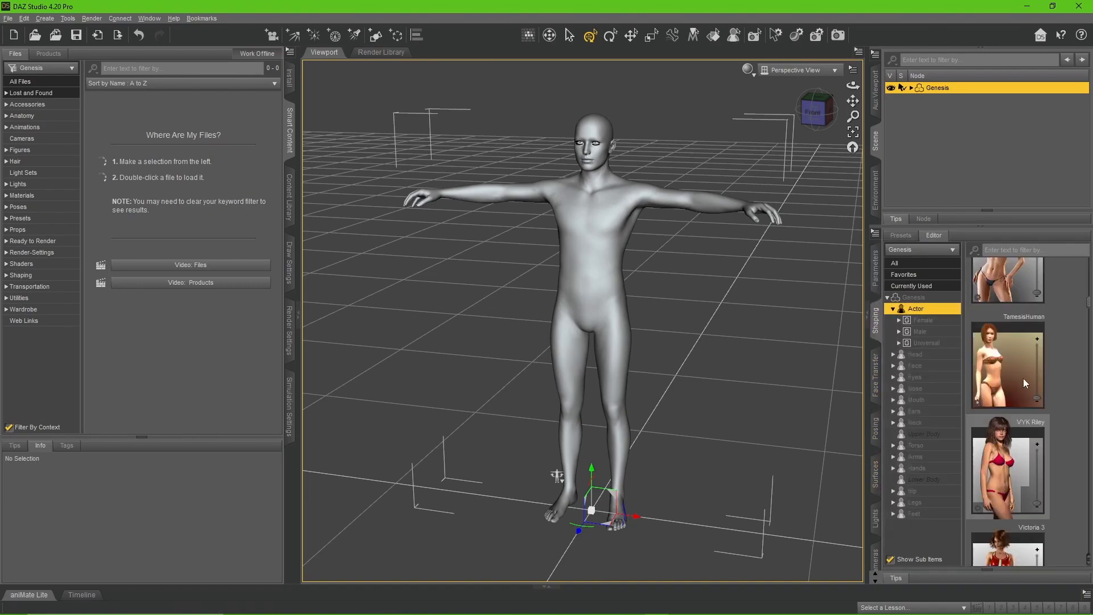
{"action": "left_click", "coordinate": [920, 298]}
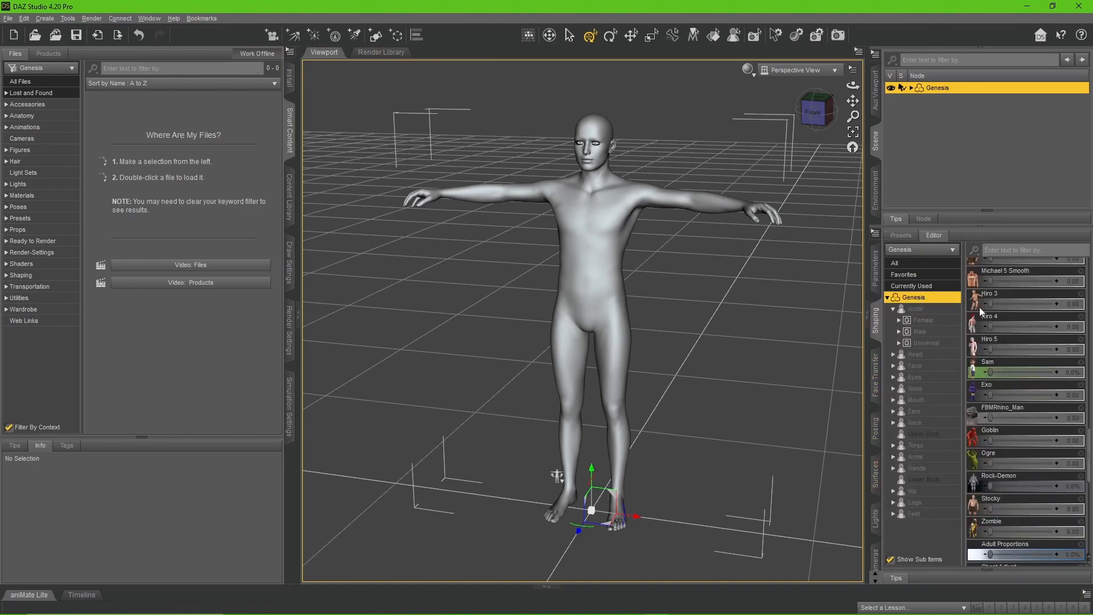
{"action": "mouse_move", "coordinate": [1024, 395]}
{"action": "scroll", "coordinate": [1025, 405], "scroll_direction": "down", "scroll_amount": 3}
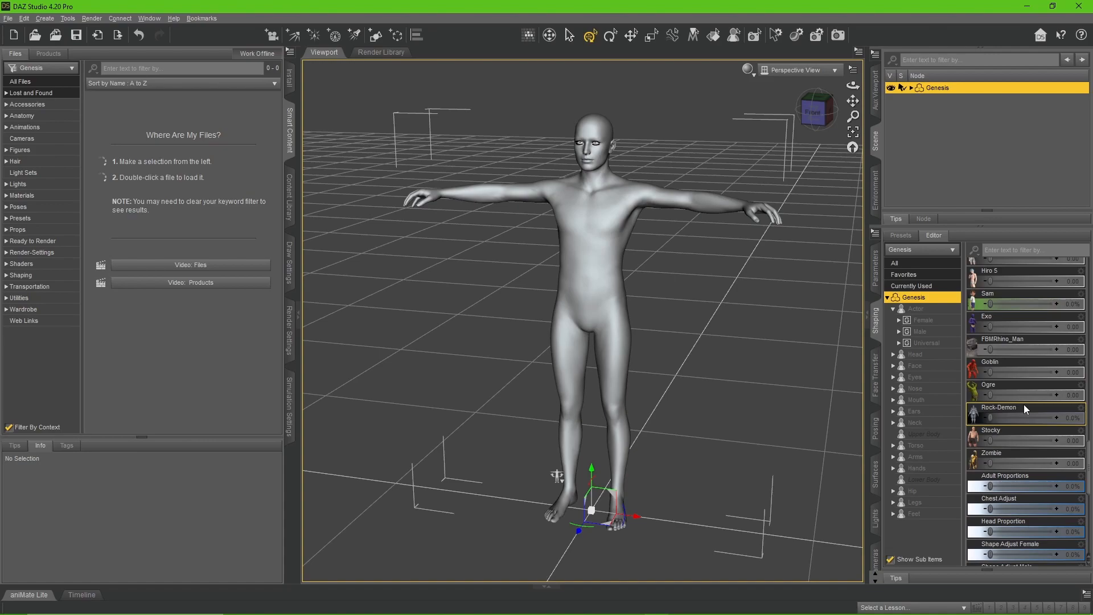
{"action": "scroll", "coordinate": [1024, 405], "scroll_direction": "up", "scroll_amount": 9}
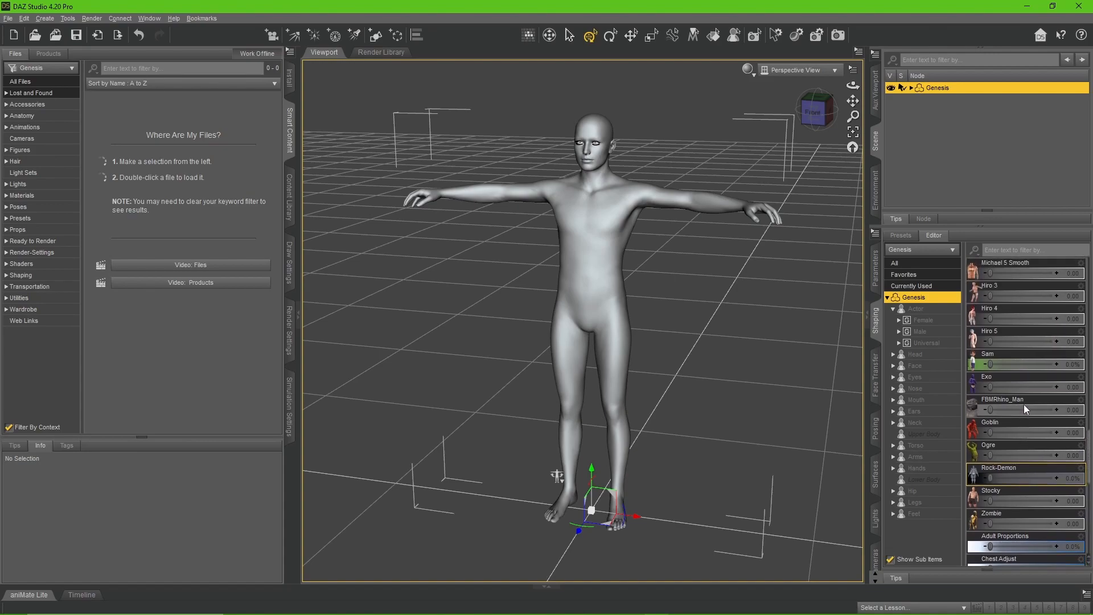
{"action": "scroll", "coordinate": [1024, 411], "scroll_direction": "up", "scroll_amount": 3}
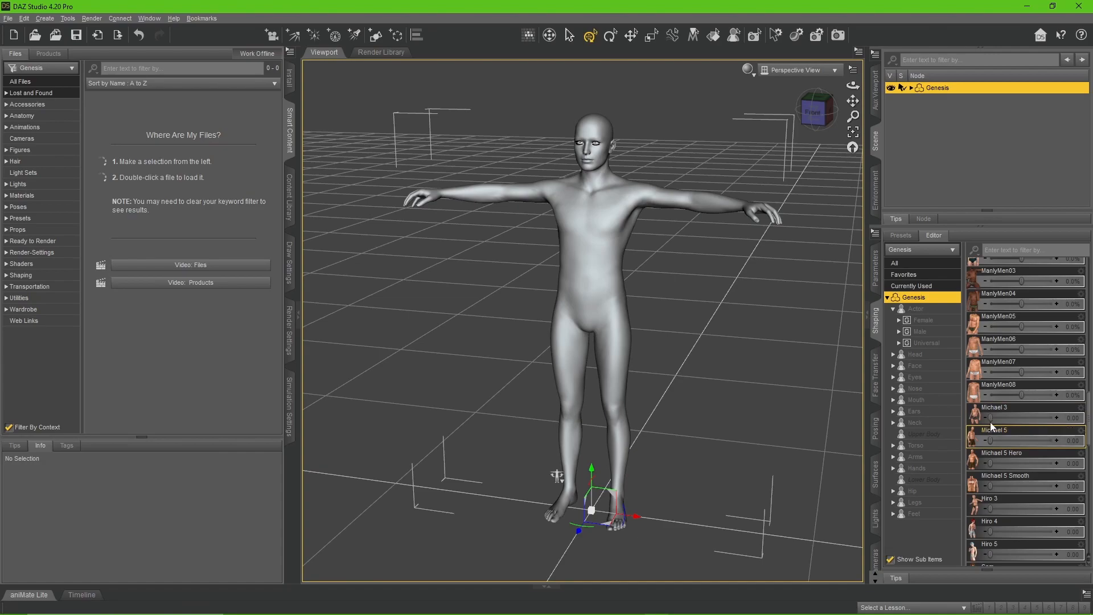
- Apply the Goblin shape to the Genesis figure at a value of 1.00 and return to the front view
{"action": "mouse_move", "coordinate": [991, 415]}
{"action": "left_mouse_down"}
{"action": "mouse_move", "coordinate": [1055, 417]}
{"action": "mouse_move", "coordinate": [990, 418]}
{"action": "left_mouse_up"}
{"action": "scroll", "coordinate": [1019, 450], "scroll_direction": "down", "scroll_amount": 8}
{"action": "scroll", "coordinate": [1018, 456], "scroll_direction": "down", "scroll_amount": 1}
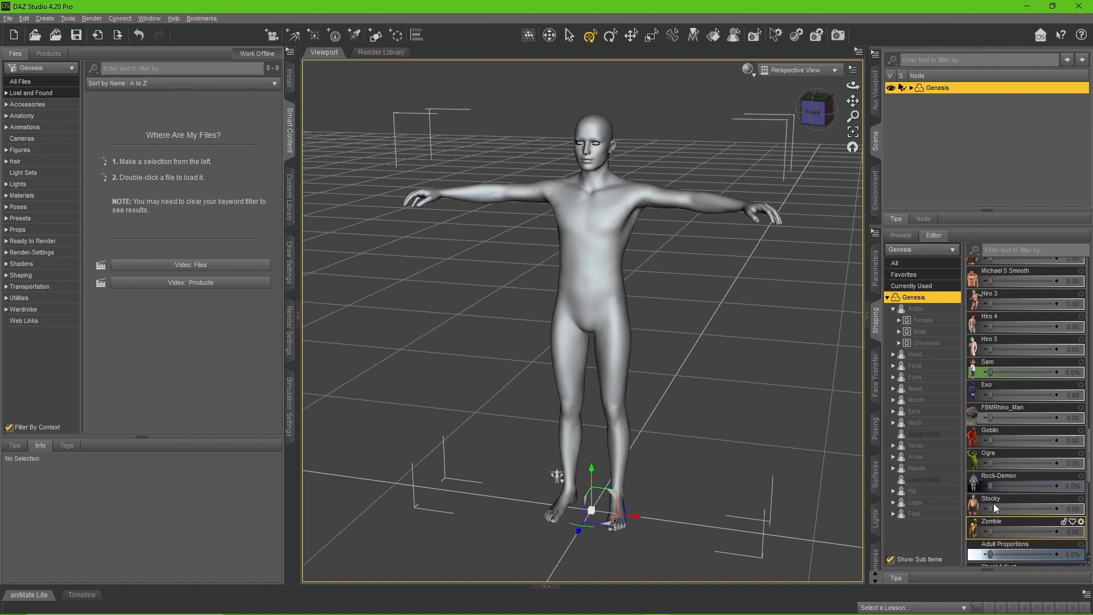
{"action": "left_click_drag", "start_coordinate": [990, 440], "coordinate": [1054, 441]}
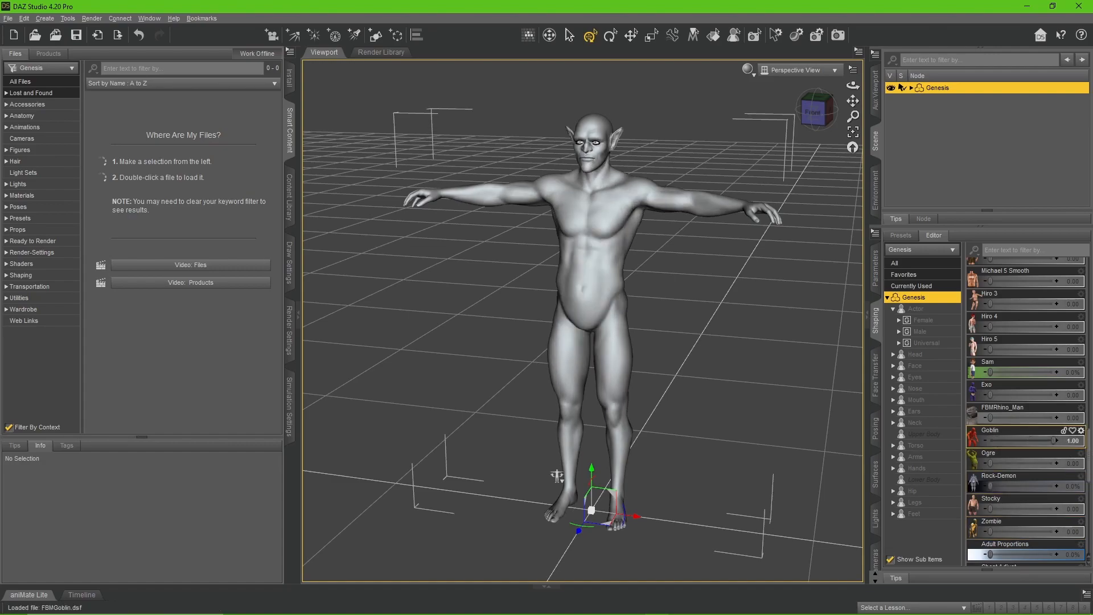
{"action": "left_click_drag", "start_coordinate": [813, 112], "coordinate": [863, 112]}
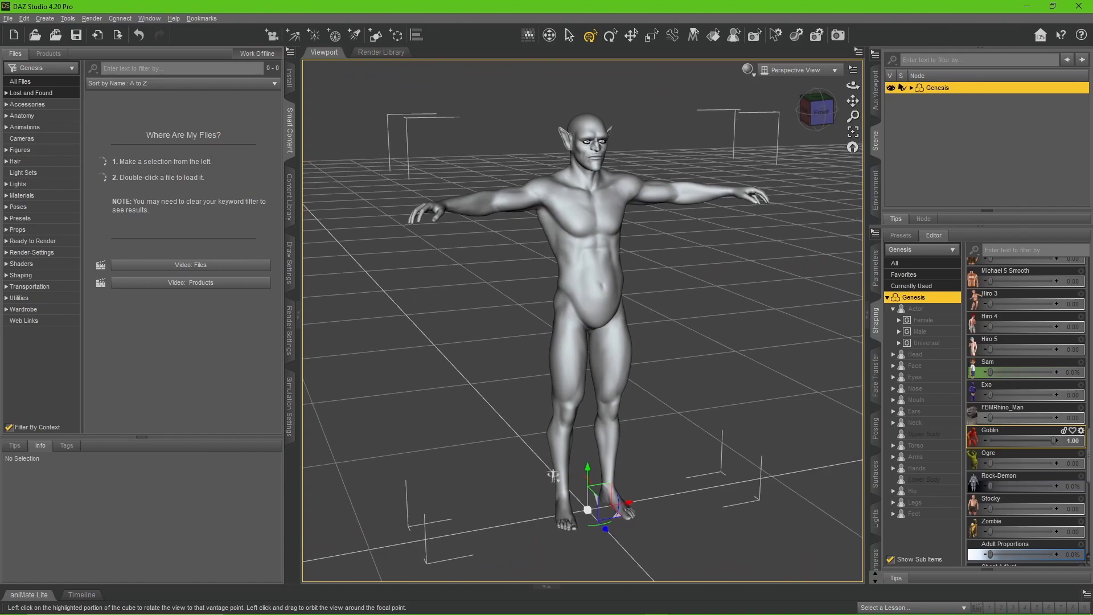
{"action": "left_click", "coordinate": [818, 114]}
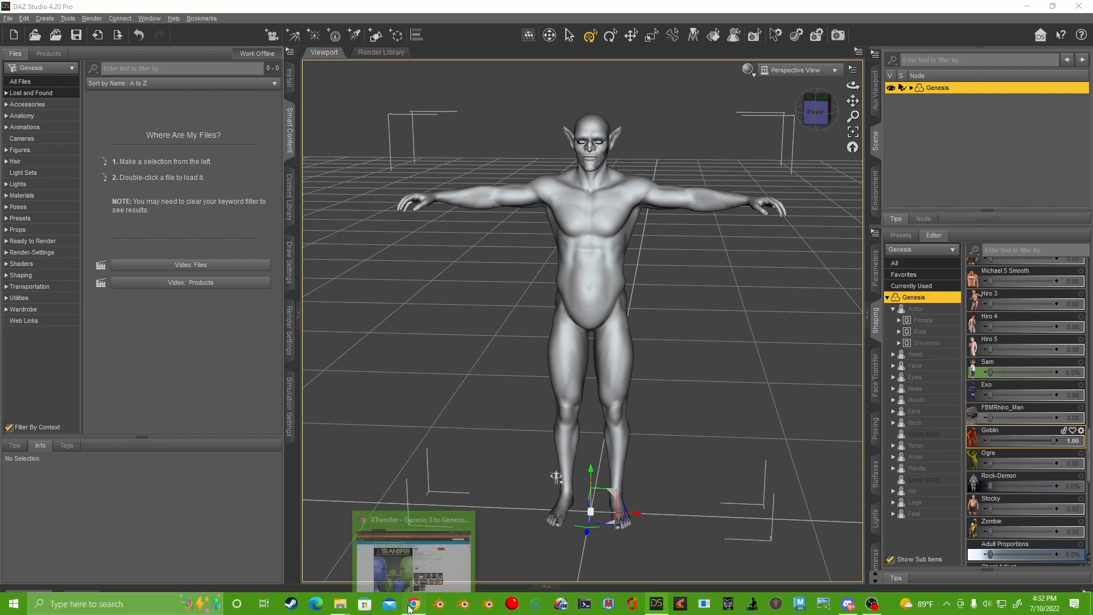
- Switch to the browser and review the Genesis Generation X2 product page down to its product add-ons
{"action": "left_click", "coordinate": [414, 609]}
{"action": "left_click", "coordinate": [68, 8]}
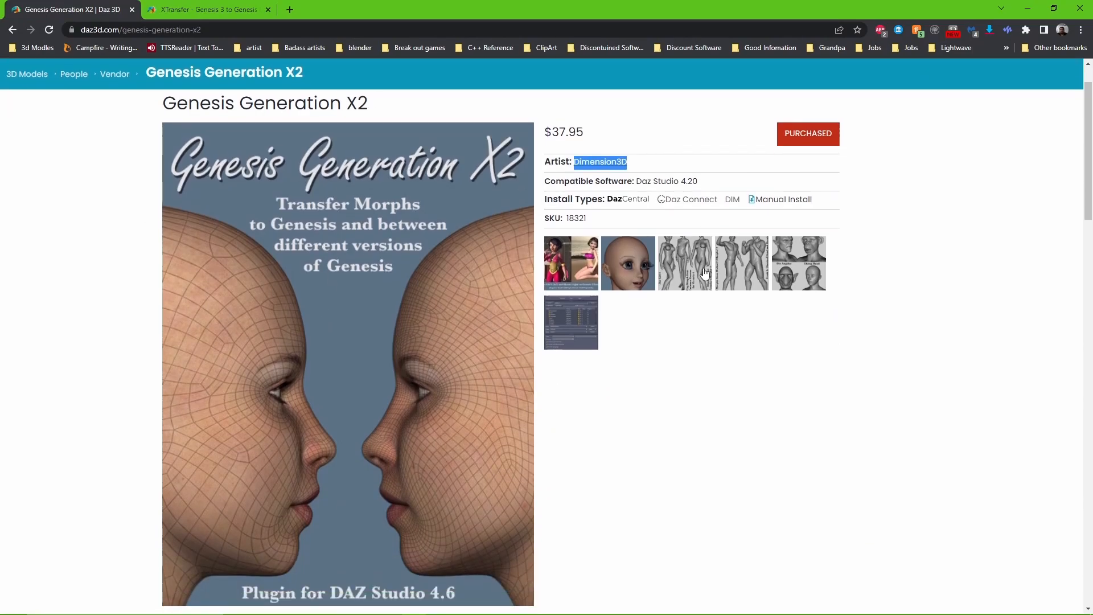
{"action": "scroll", "coordinate": [706, 272], "scroll_direction": "down", "scroll_amount": 9}
{"action": "scroll", "coordinate": [706, 273], "scroll_direction": "down", "scroll_amount": 12}
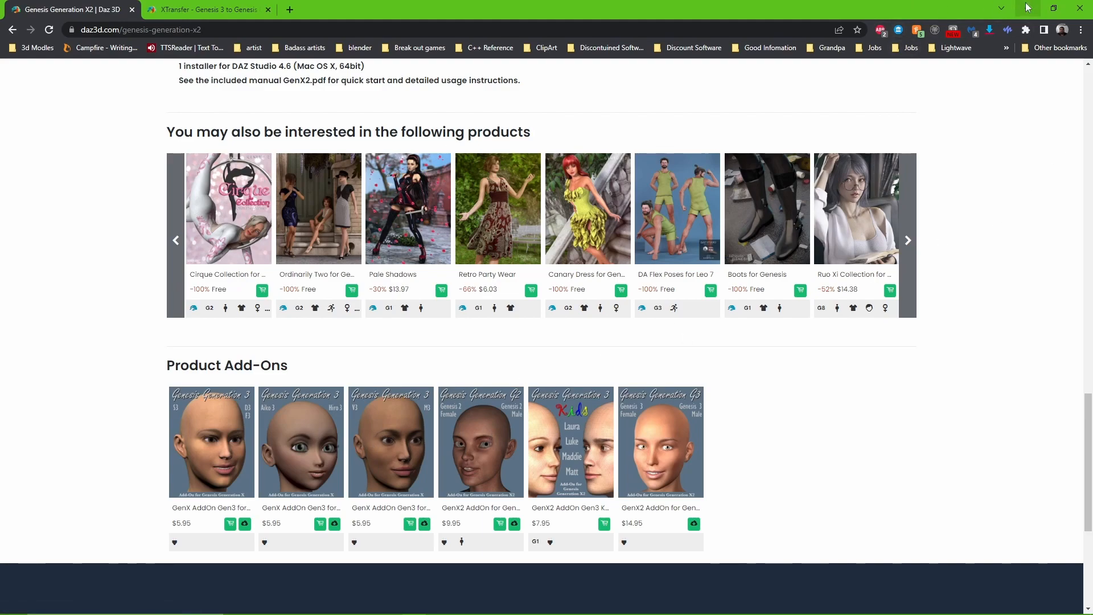
{"action": "left_click", "coordinate": [1027, 7]}
- In DAZ Studio, open the GenX pane and dock it with the content and render settings panes
{"action": "left_click", "coordinate": [153, 18]}
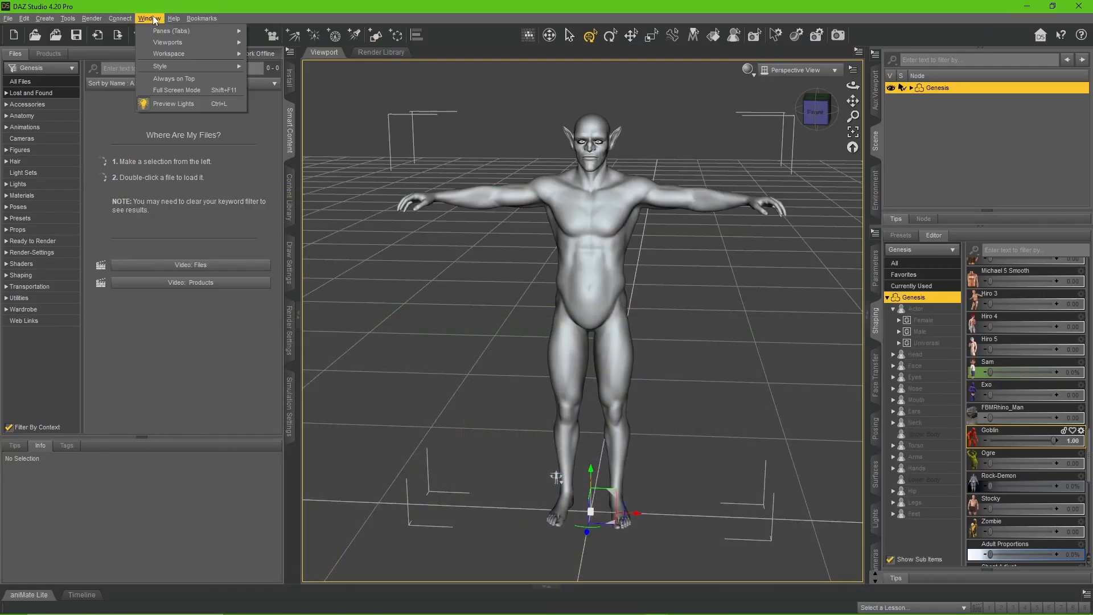
{"action": "mouse_move", "coordinate": [195, 18]}
{"action": "mouse_move", "coordinate": [150, 18]}
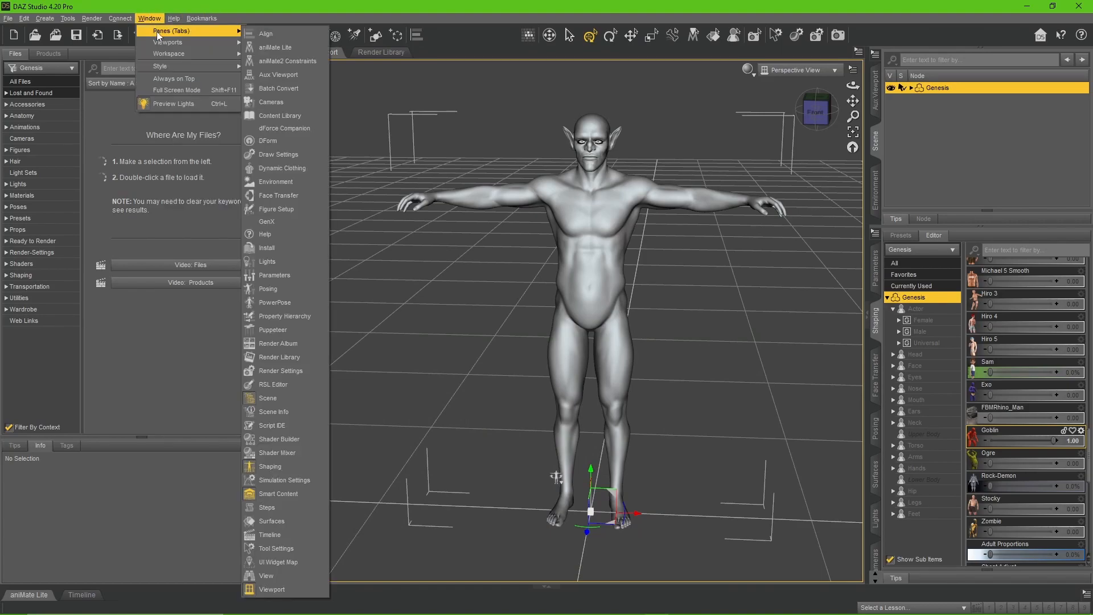
{"action": "left_click", "coordinate": [273, 222]}
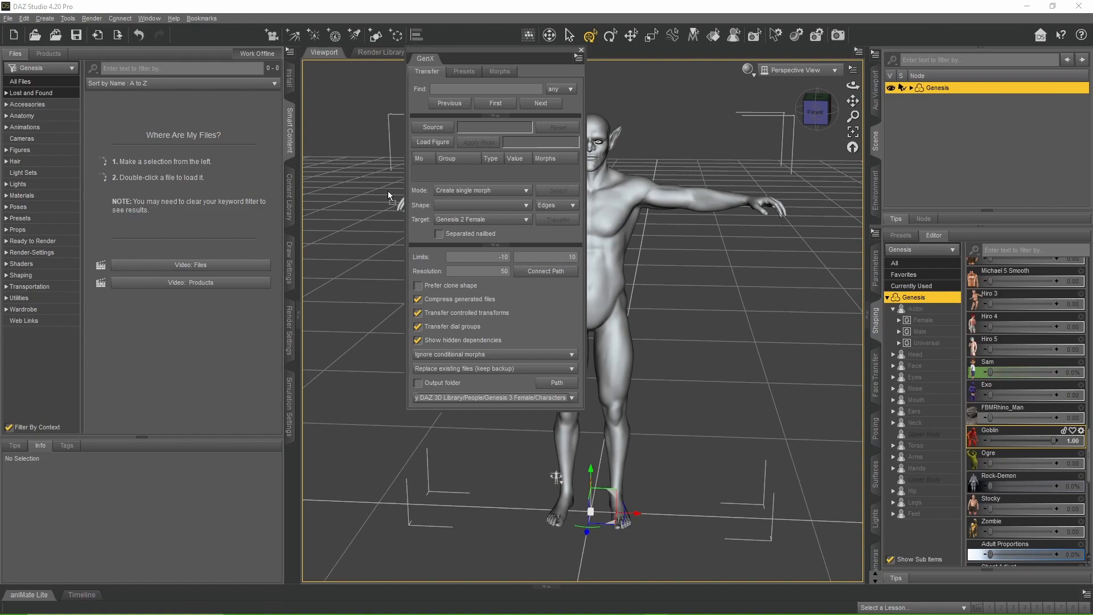
{"action": "left_click_drag", "start_coordinate": [296, 452], "coordinate": [294, 455]}
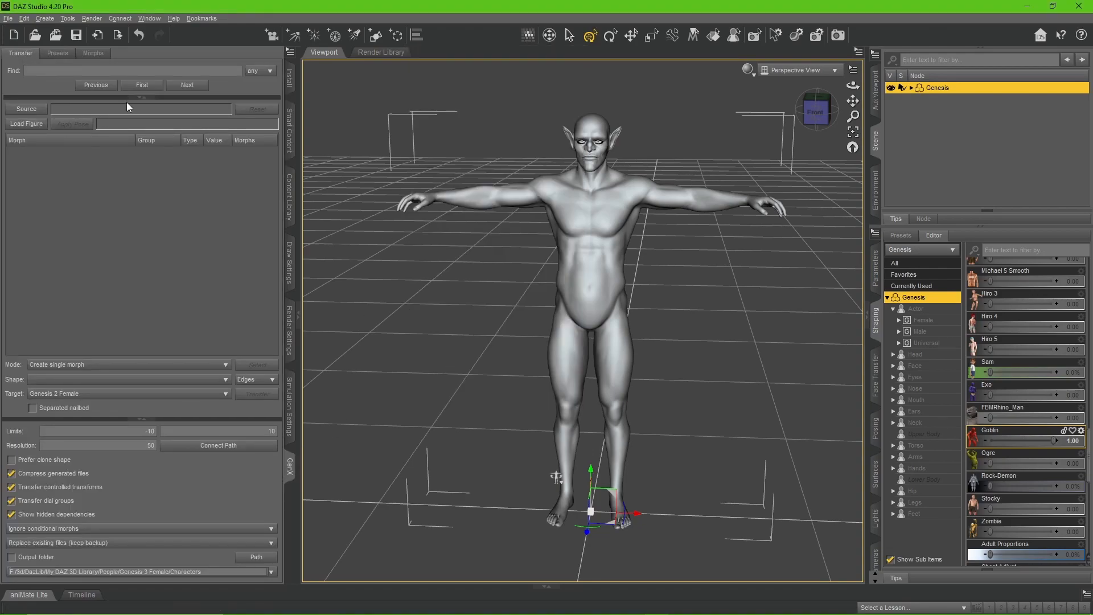
- Set the GenX transfer source to Genesis and the target to Genesis 3 Male
{"action": "left_click", "coordinate": [28, 109]}
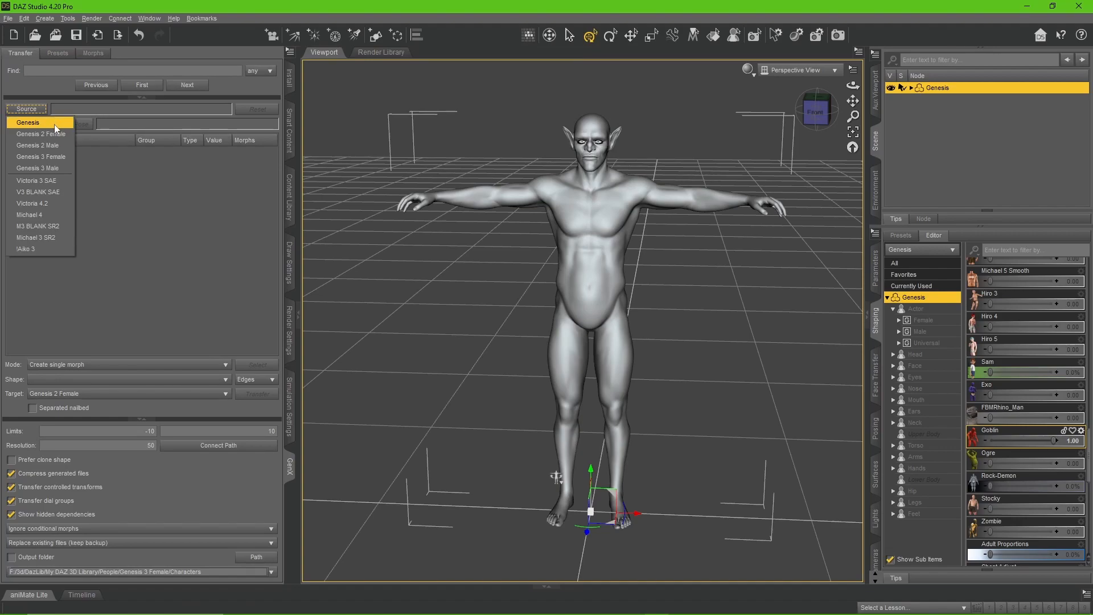
{"action": "left_click", "coordinate": [55, 122]}
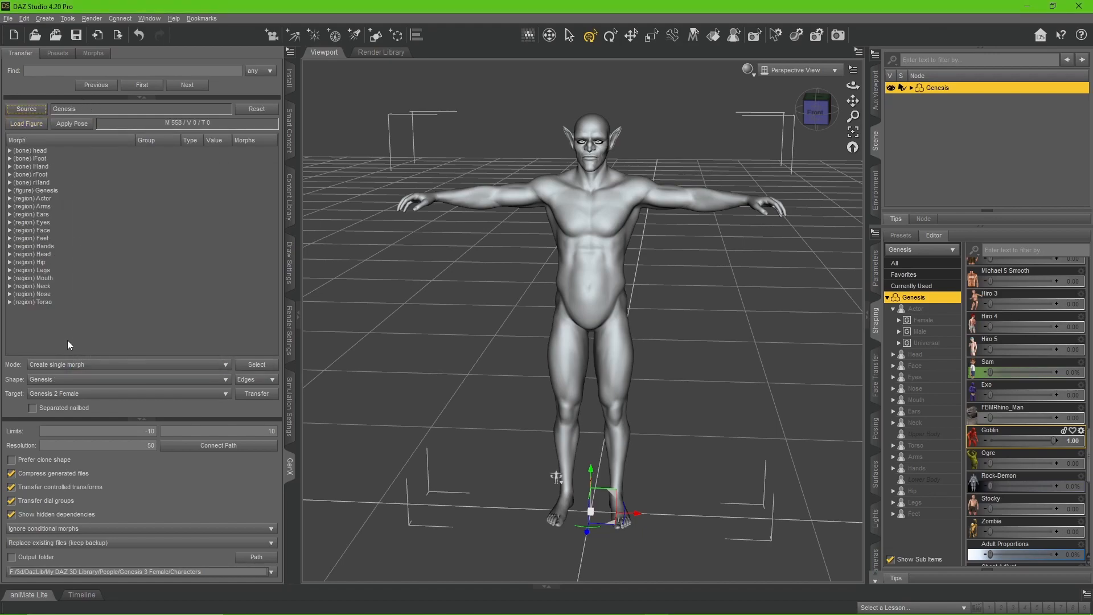
{"action": "left_click", "coordinate": [97, 394]}
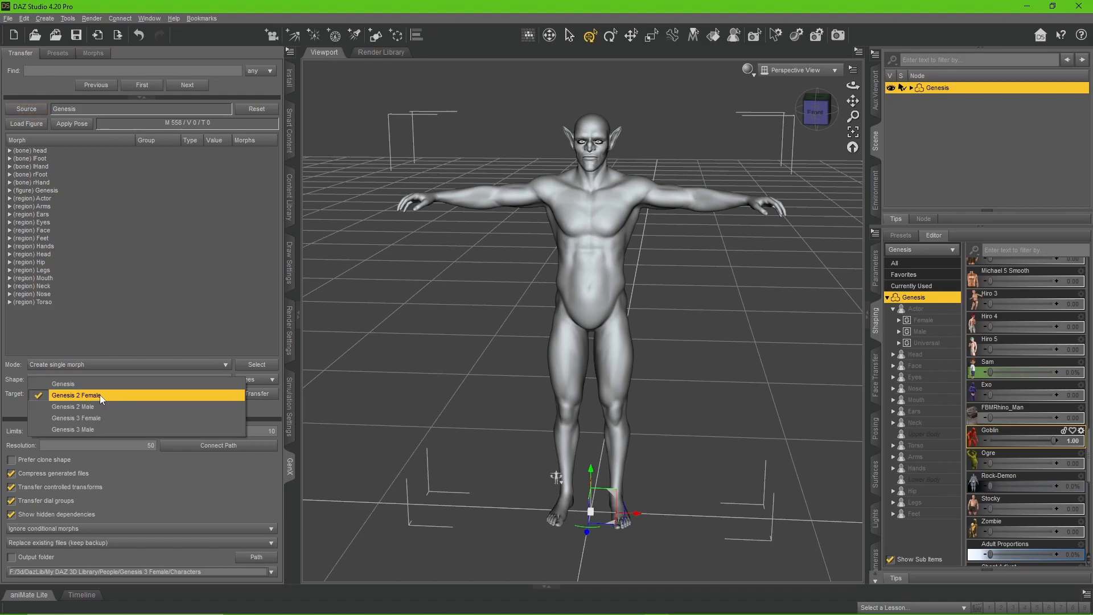
{"action": "left_click", "coordinate": [116, 428]}
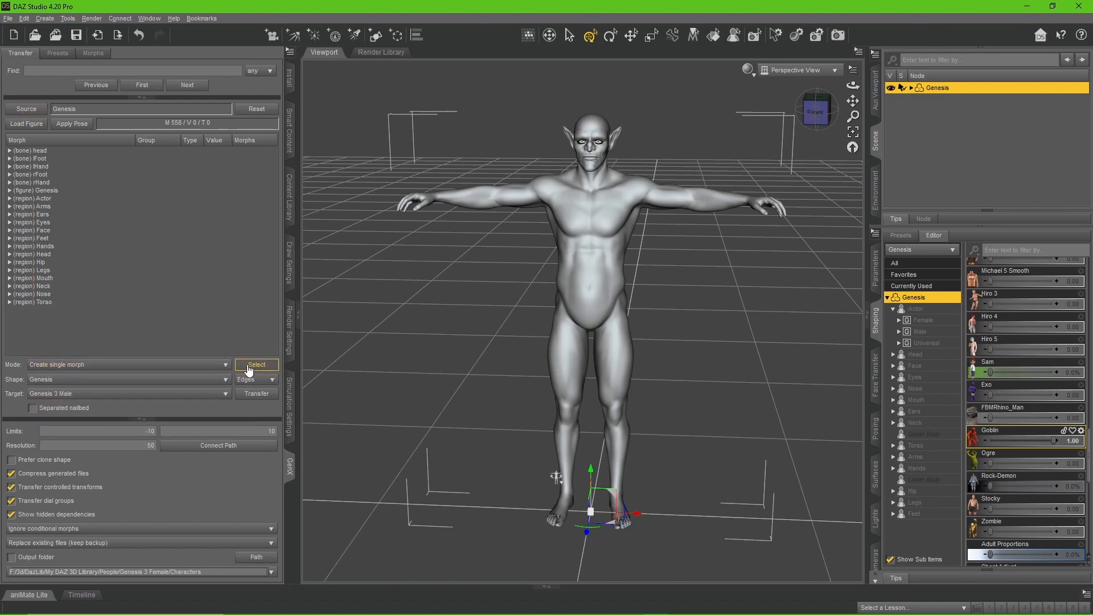
- Choose Create single morph as the transfer mode and turn transfer on for all non-zero values
{"action": "left_click", "coordinate": [186, 364]}
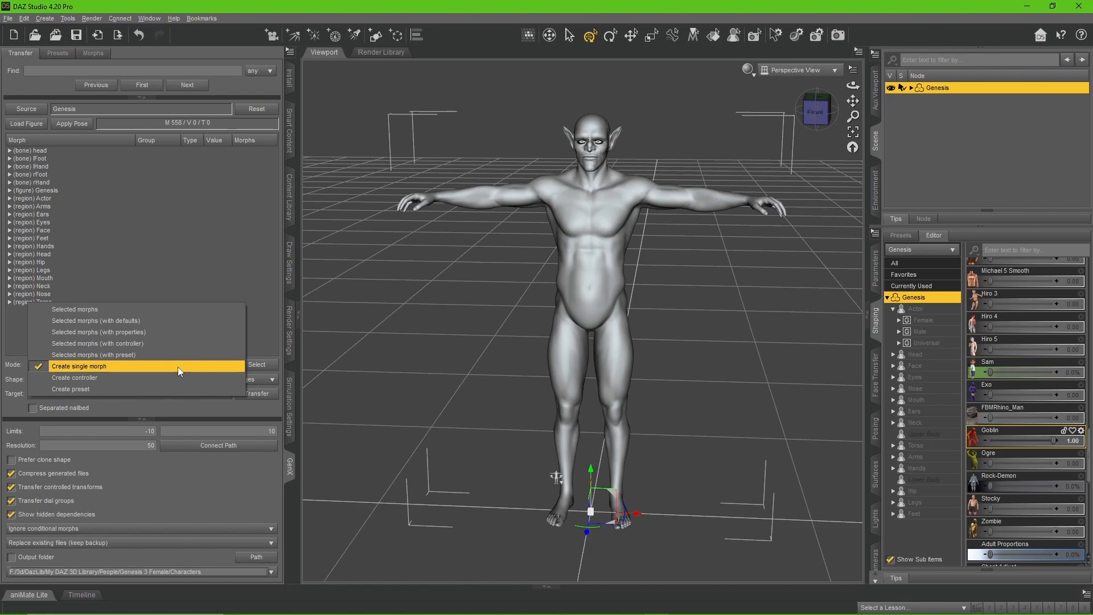
{"action": "left_click", "coordinate": [177, 367]}
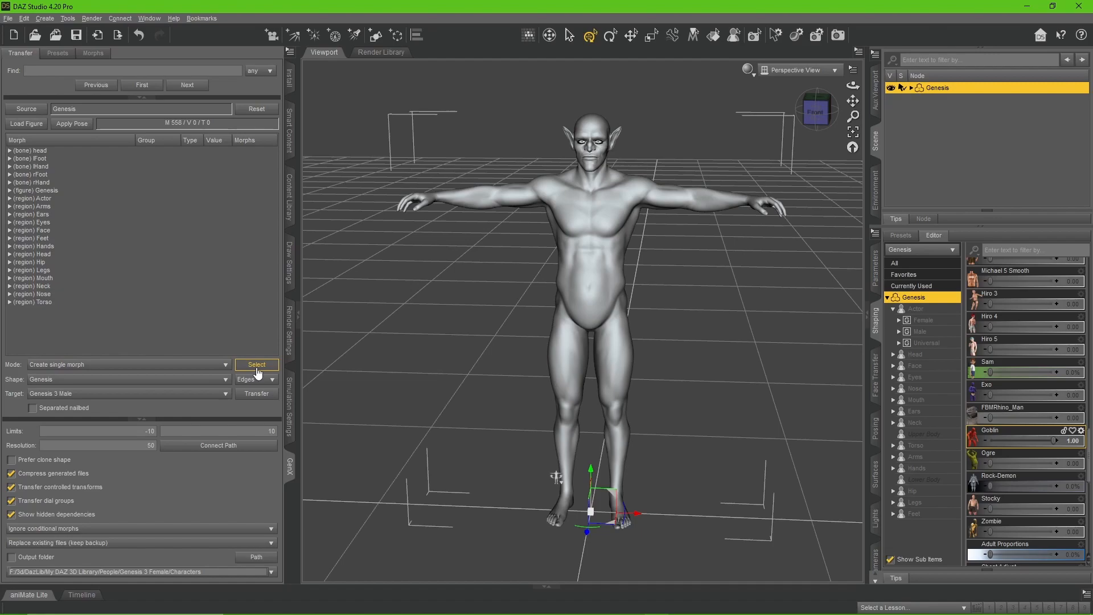
{"action": "left_click", "coordinate": [256, 366]}
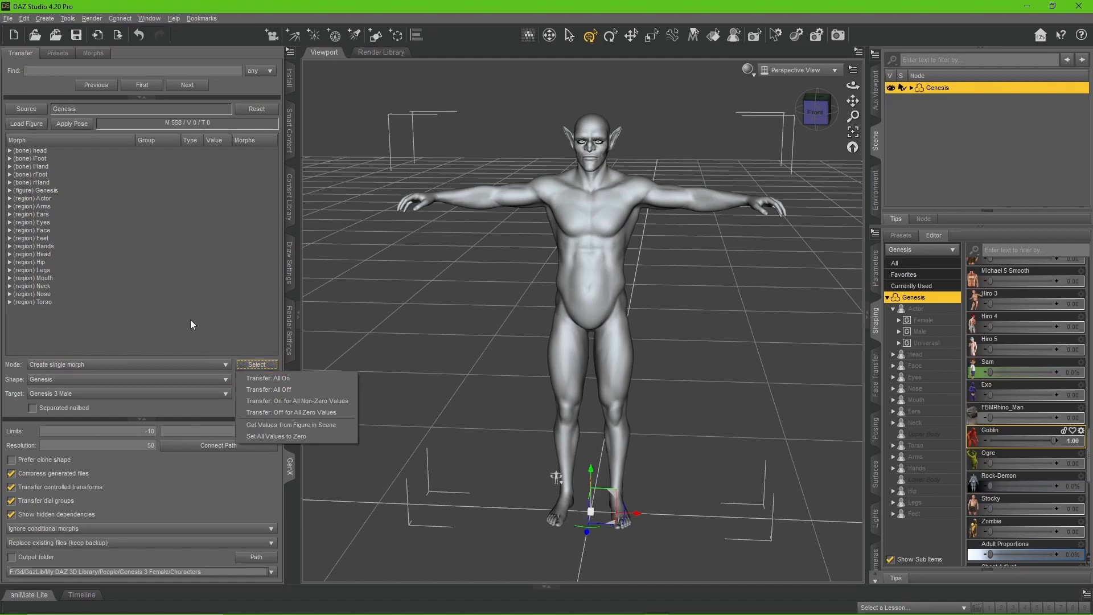
{"action": "left_click", "coordinate": [202, 364]}
{"action": "left_click", "coordinate": [202, 364]}
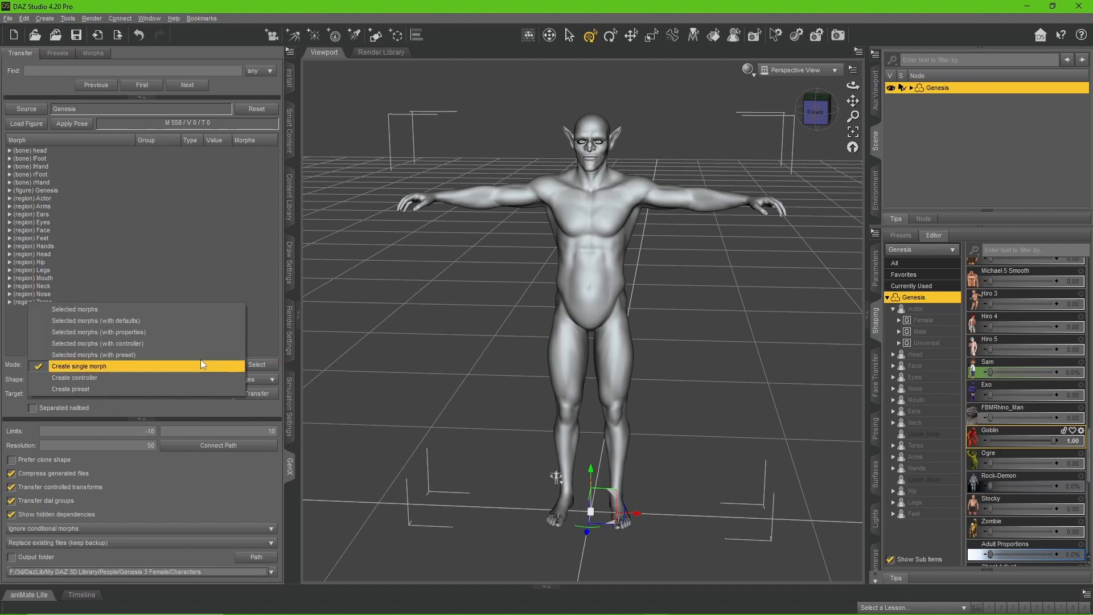
{"action": "left_click", "coordinate": [163, 366]}
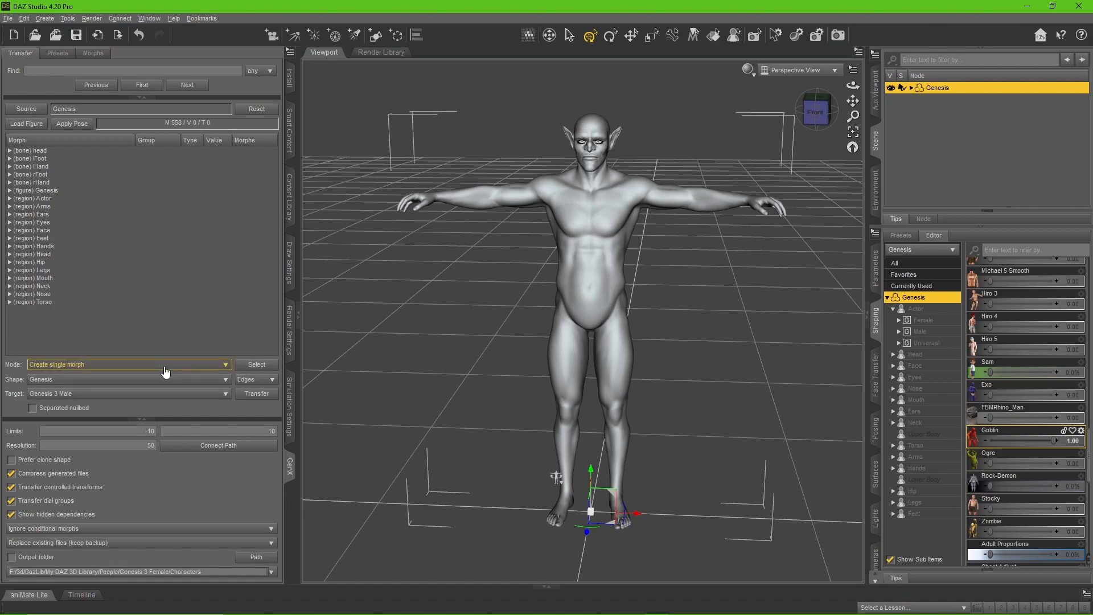
{"action": "left_click", "coordinate": [272, 364]}
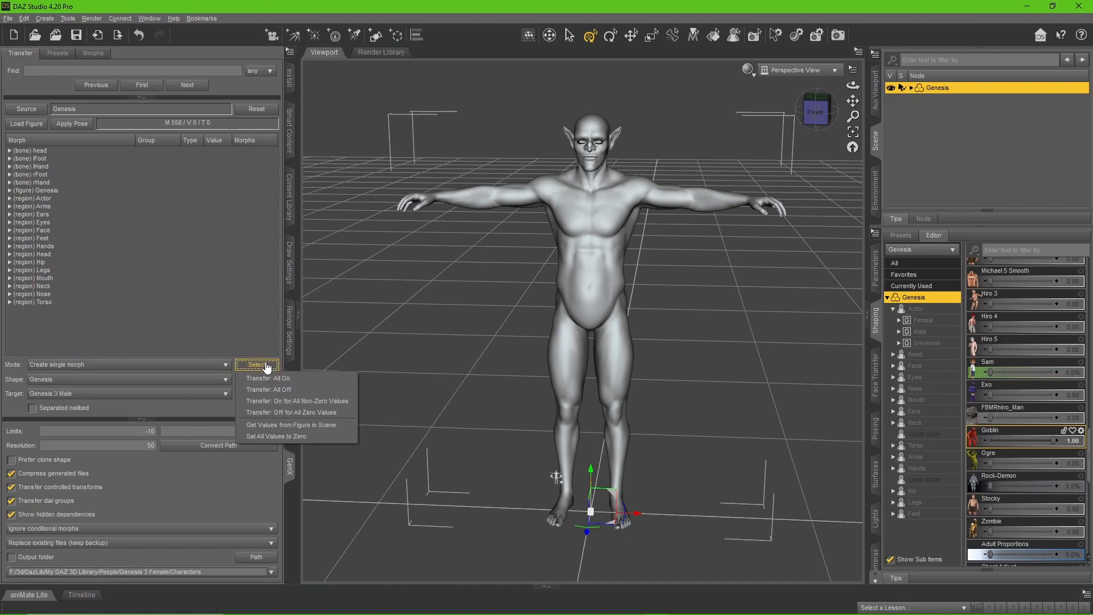
{"action": "left_click", "coordinate": [325, 405]}
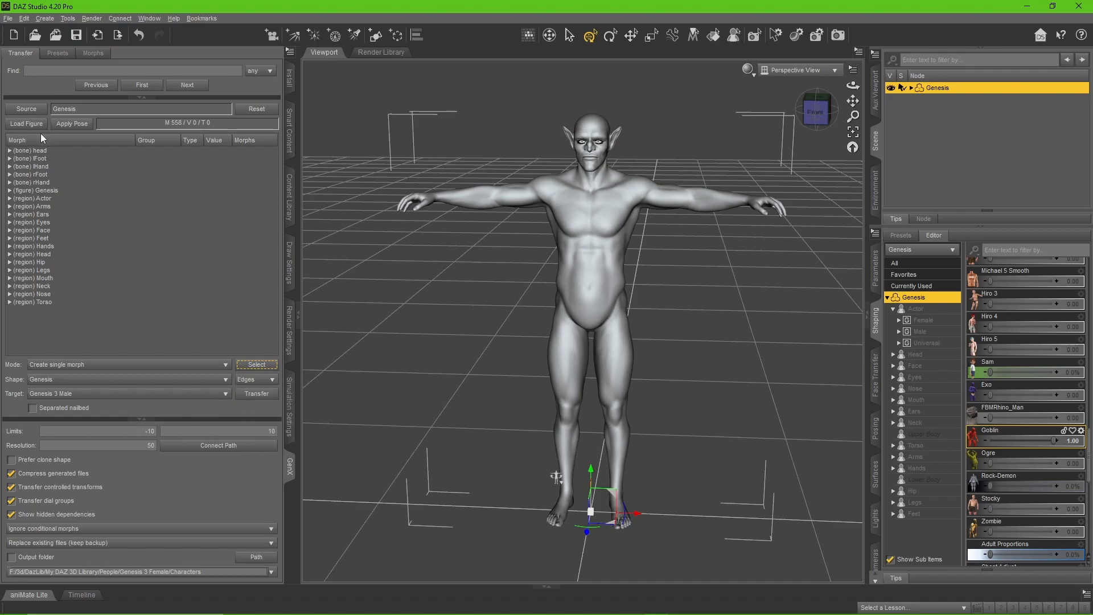
- Look through the morphs listed under the Genesis figure group and collapse the group again
{"action": "left_click", "coordinate": [9, 190]}
{"action": "scroll", "coordinate": [82, 216], "scroll_direction": "down", "scroll_amount": 3}
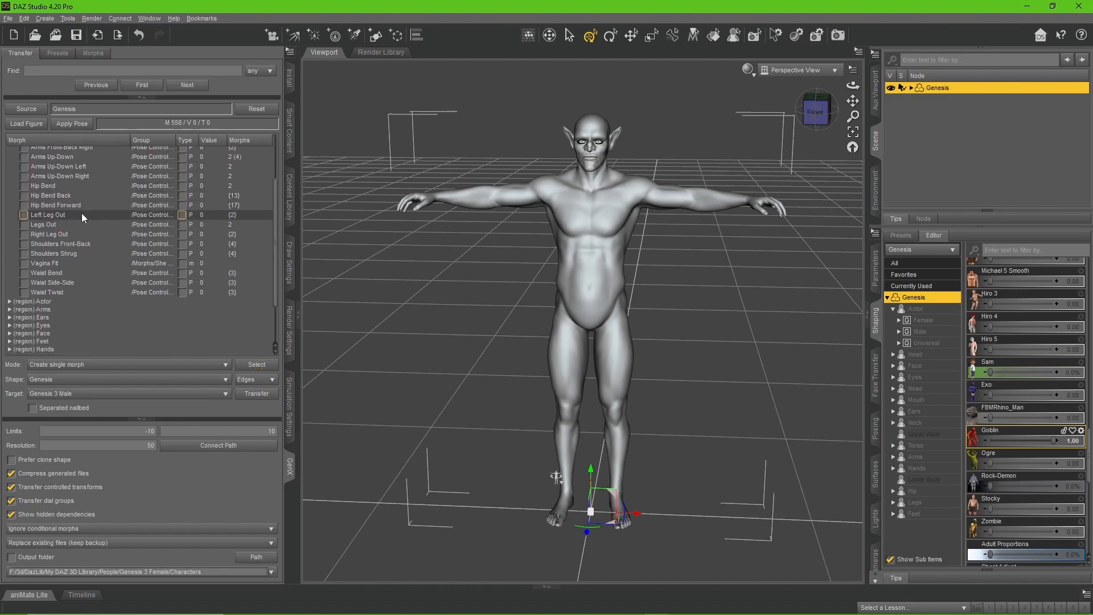
{"action": "scroll", "coordinate": [82, 217], "scroll_direction": "up", "scroll_amount": 3}
{"action": "left_click", "coordinate": [9, 191]}
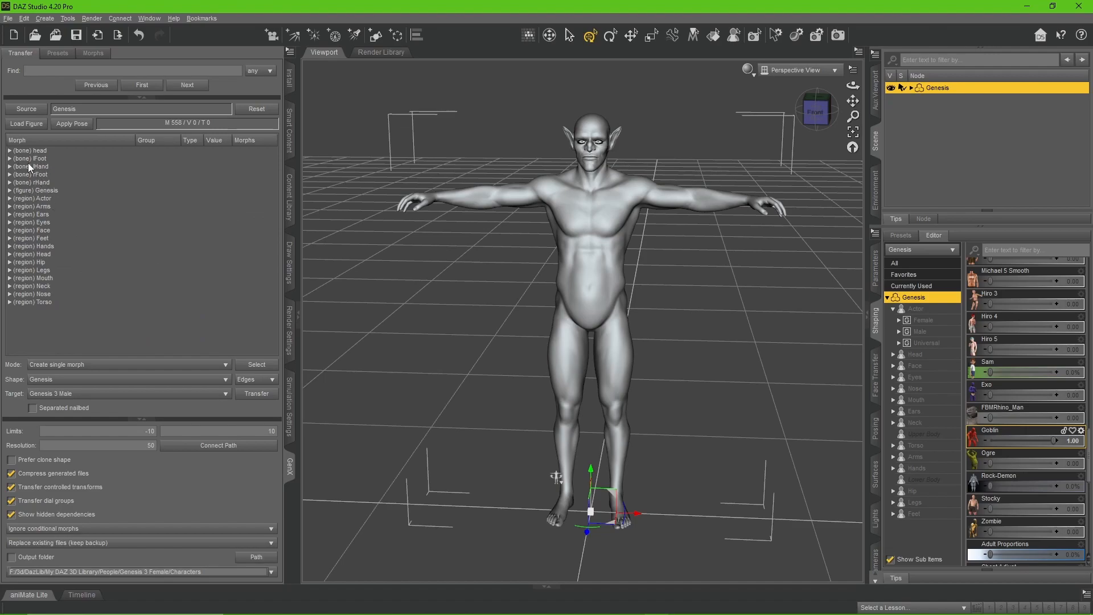
- Browse the Actor region's morphs in GenX and mark the Goblin morph for transfer
{"action": "left_click", "coordinate": [9, 198]}
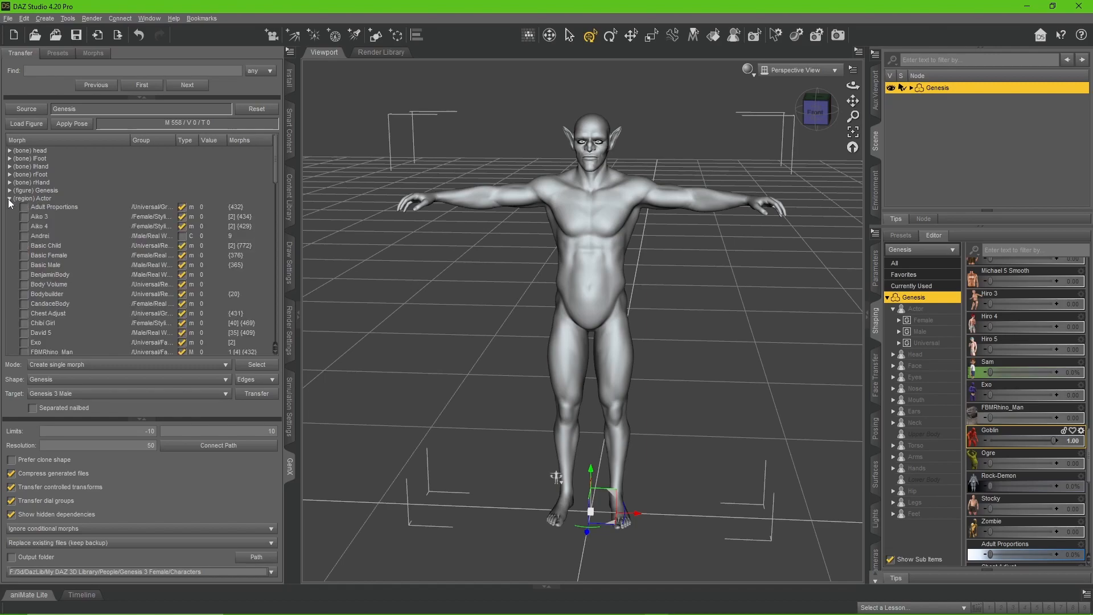
{"action": "scroll", "coordinate": [90, 269], "scroll_direction": "down", "scroll_amount": 4}
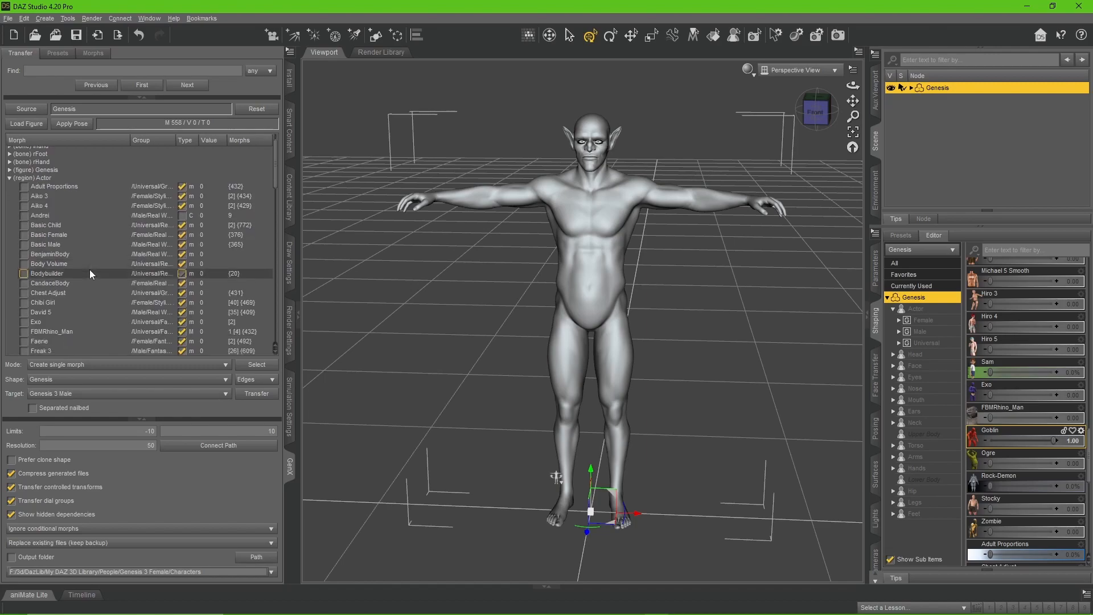
{"action": "scroll", "coordinate": [62, 227], "scroll_direction": "down", "scroll_amount": 12}
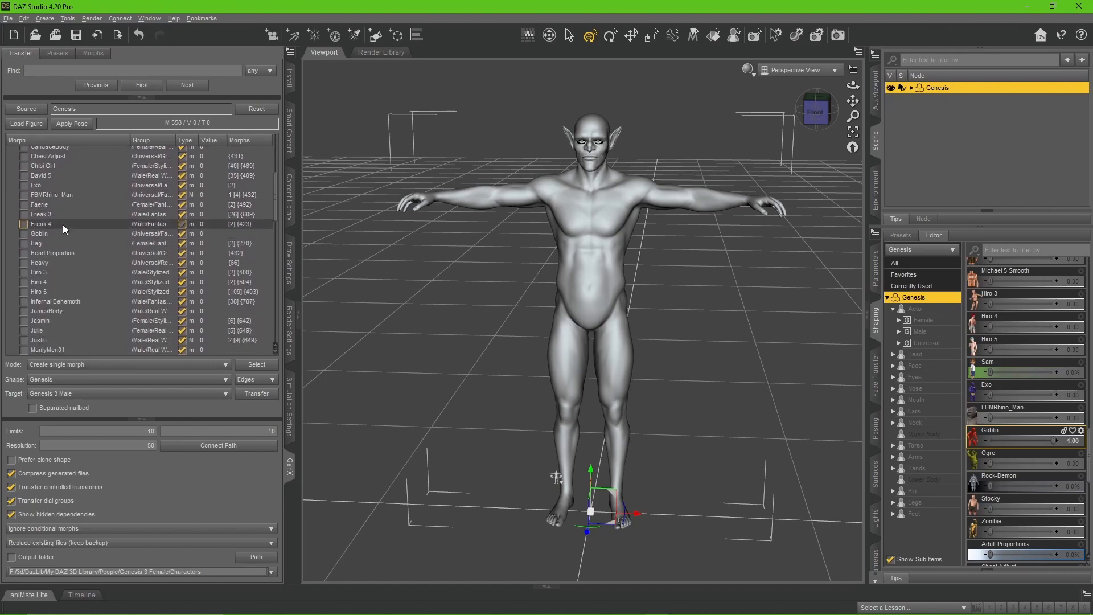
{"action": "scroll", "coordinate": [63, 232], "scroll_direction": "down", "scroll_amount": 2}
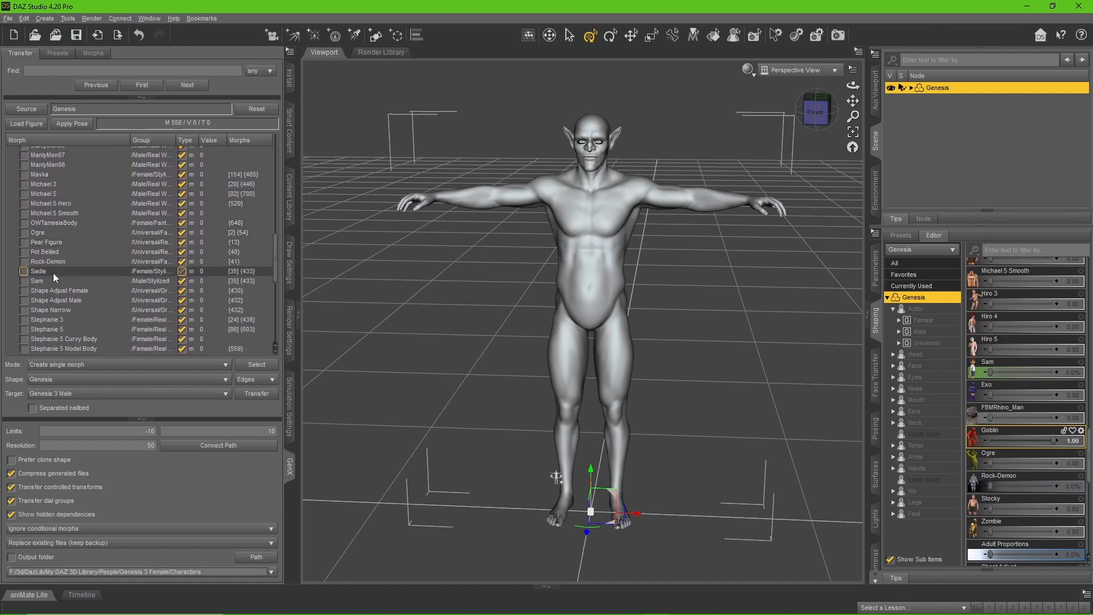
{"action": "scroll", "coordinate": [44, 259], "scroll_direction": "down", "scroll_amount": 5}
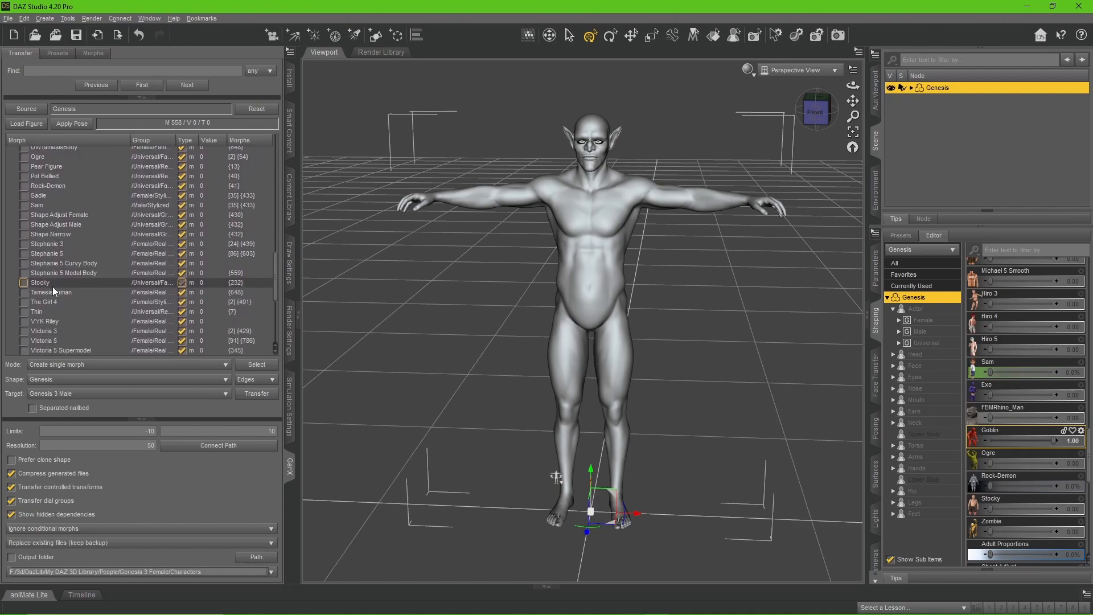
{"action": "scroll", "coordinate": [52, 291], "scroll_direction": "up", "scroll_amount": 3}
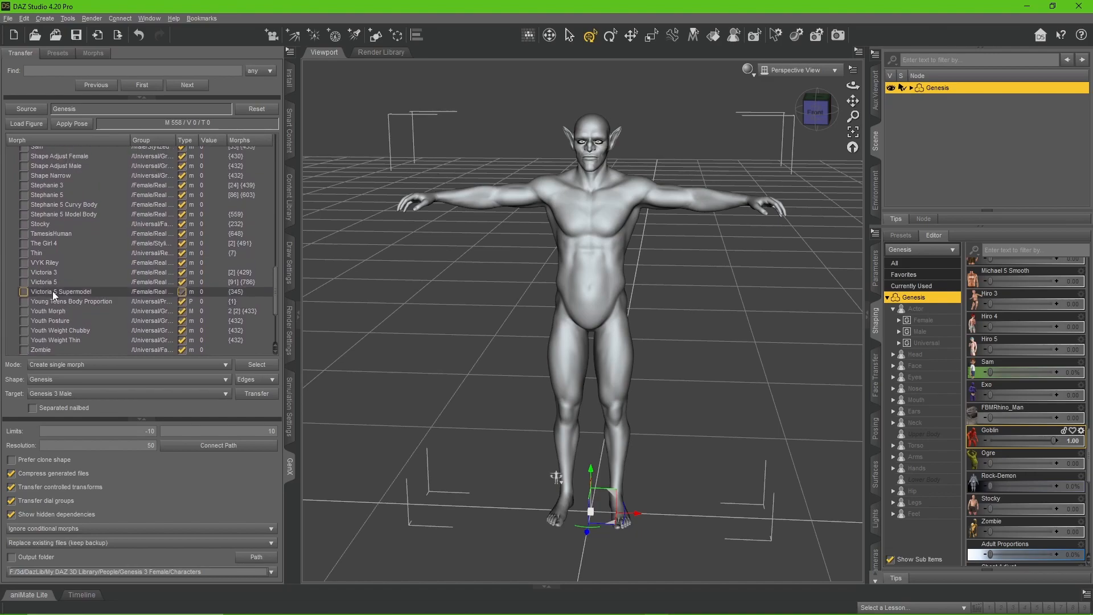
{"action": "scroll", "coordinate": [54, 295], "scroll_direction": "up", "scroll_amount": 5}
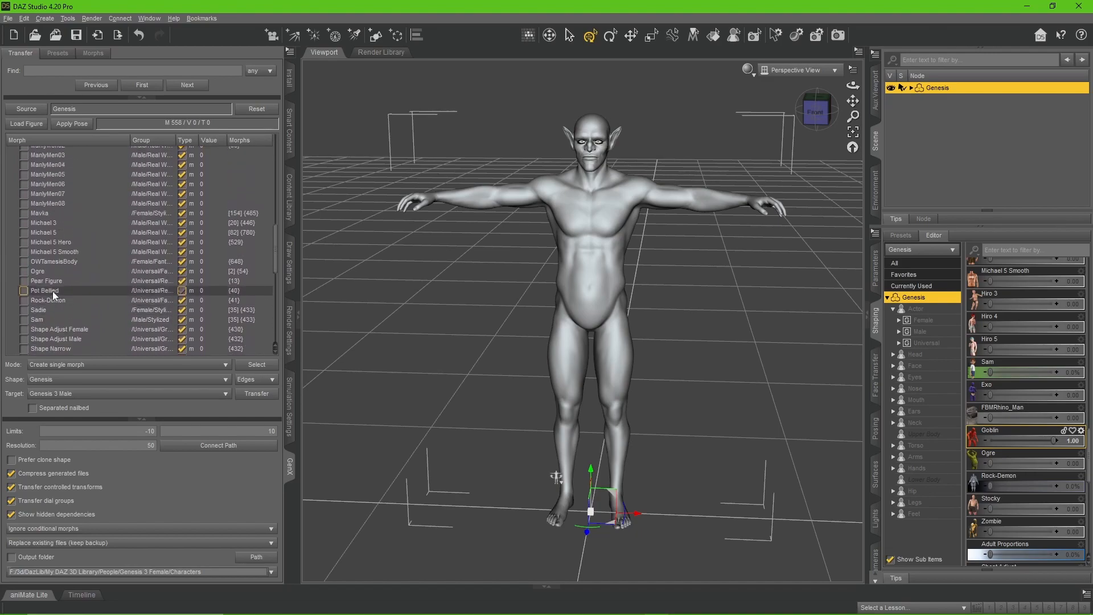
{"action": "scroll", "coordinate": [52, 292], "scroll_direction": "up", "scroll_amount": 5}
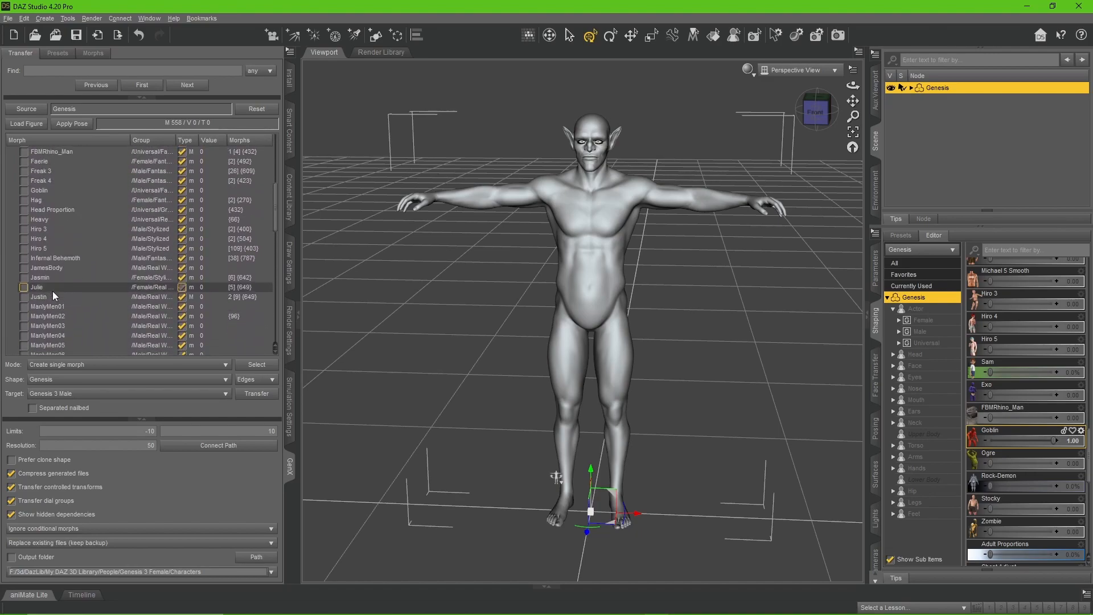
{"action": "left_click", "coordinate": [24, 236]}
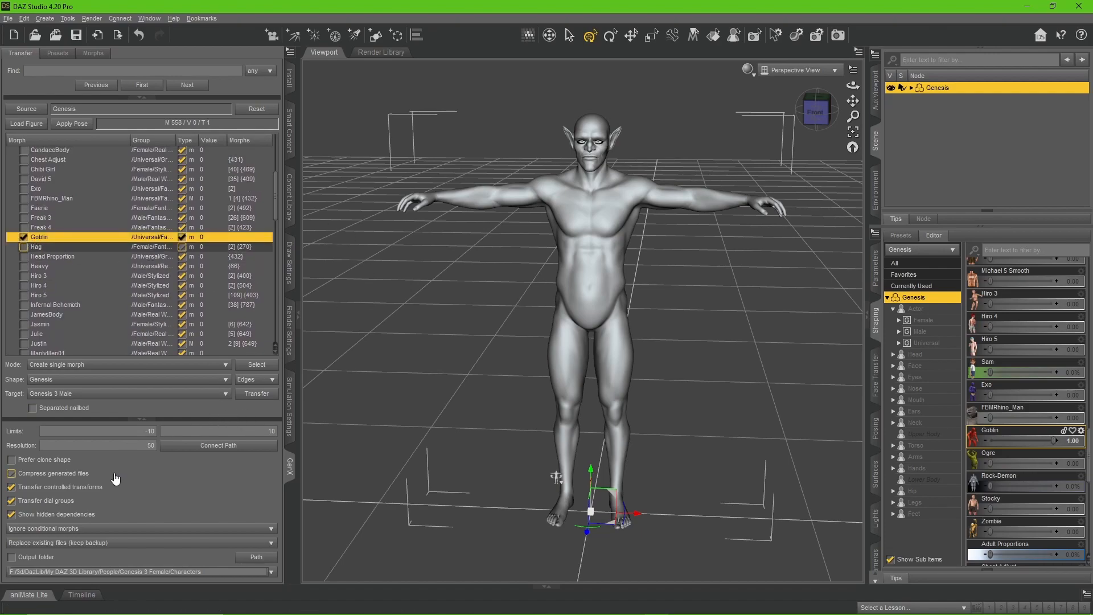
- Try to transfer the marked Goblin morph to Genesis 3 Male
{"action": "left_click", "coordinate": [263, 396]}
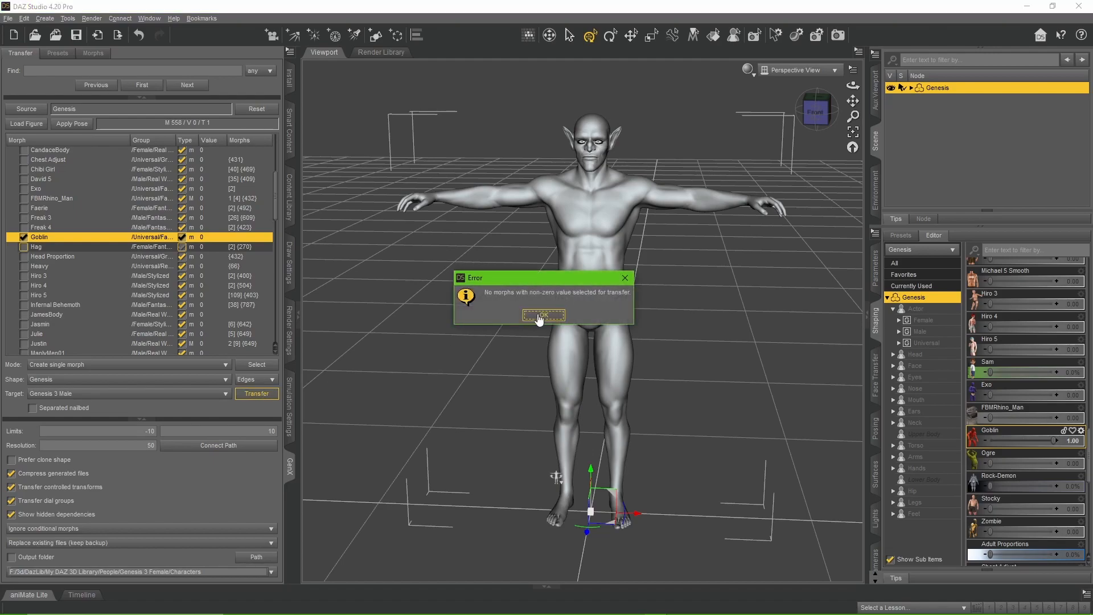
{"action": "left_click", "coordinate": [542, 315]}
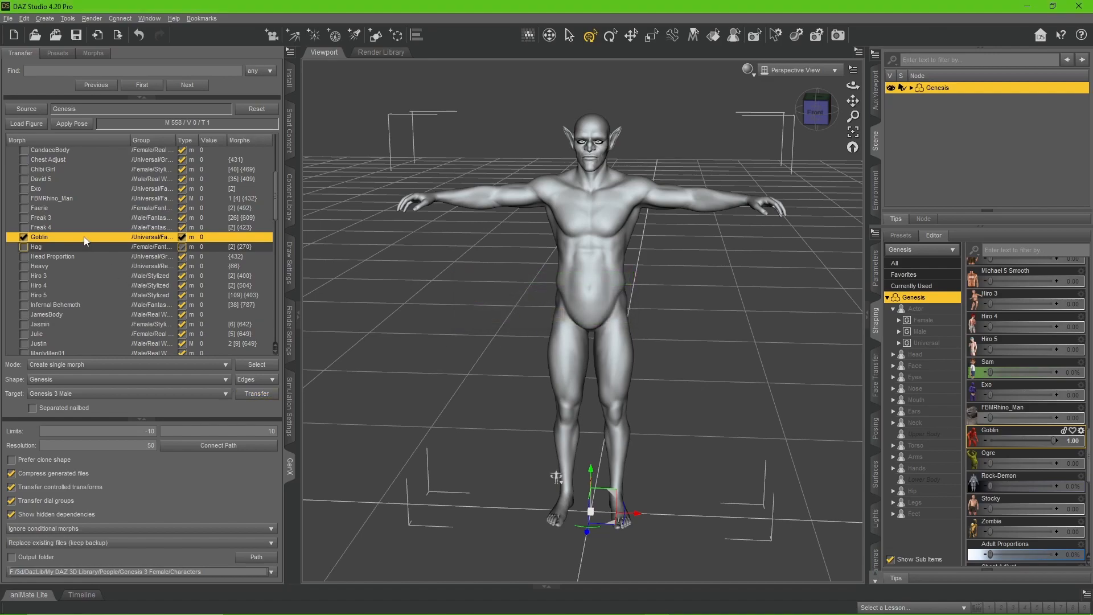
- Reselect the Genesis figure and retry the Goblin transfer with the Create single morph mode
{"action": "left_click", "coordinate": [259, 367]}
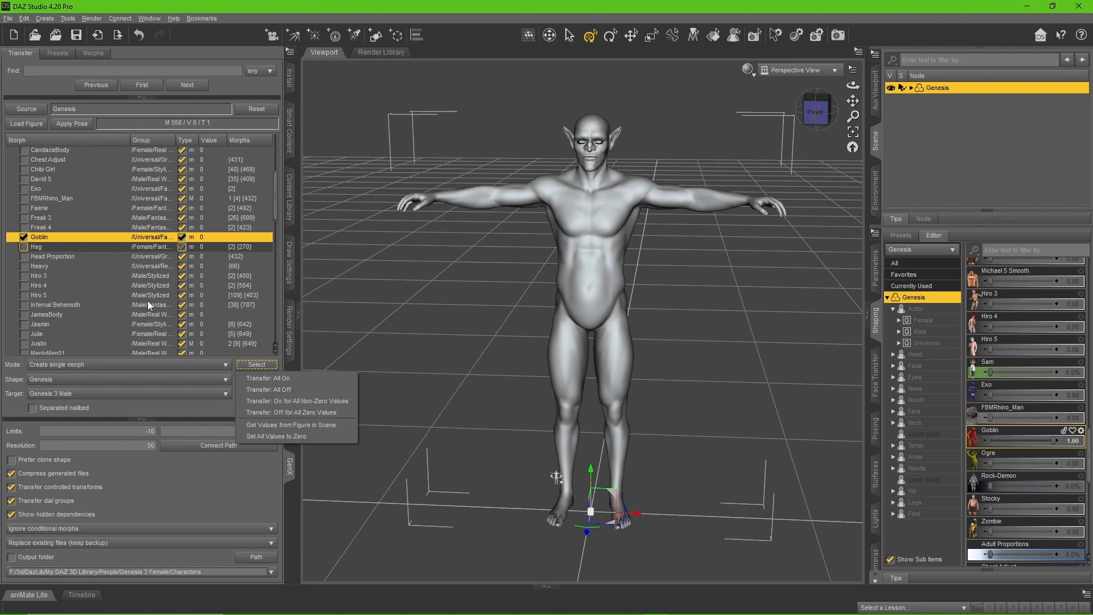
{"action": "left_click", "coordinate": [50, 240]}
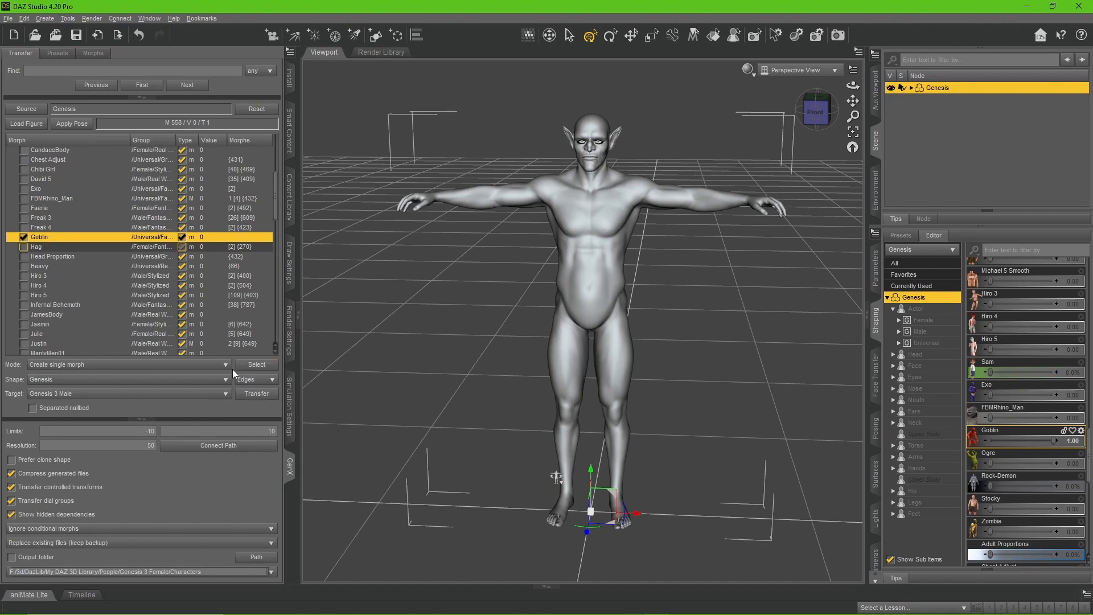
{"action": "left_click", "coordinate": [256, 365]}
{"action": "left_click", "coordinate": [417, 340]}
{"action": "left_click", "coordinate": [418, 340]}
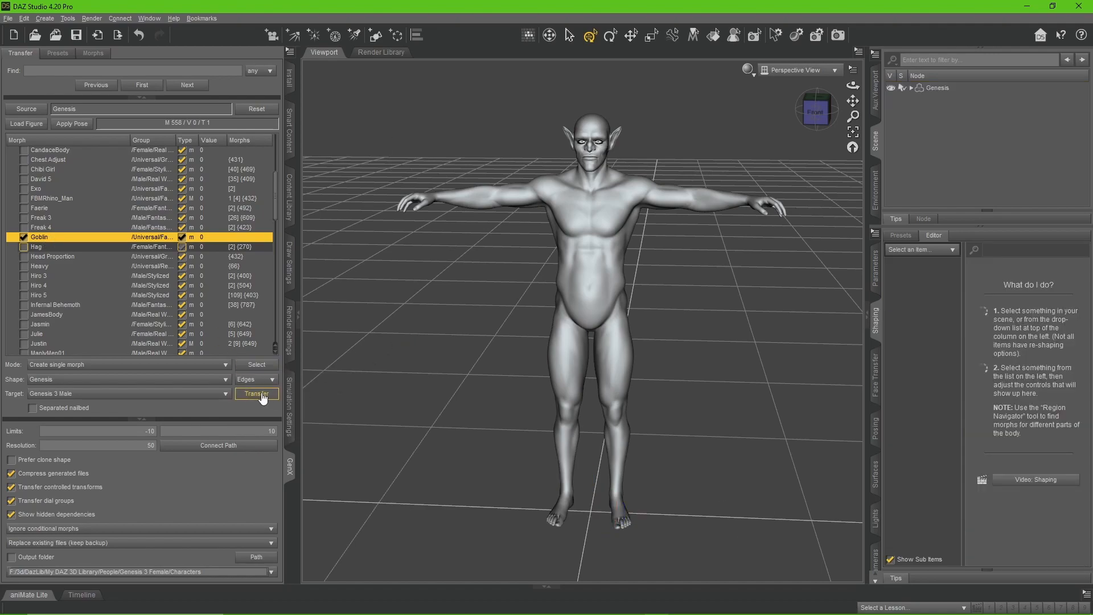
{"action": "left_click", "coordinate": [938, 89]}
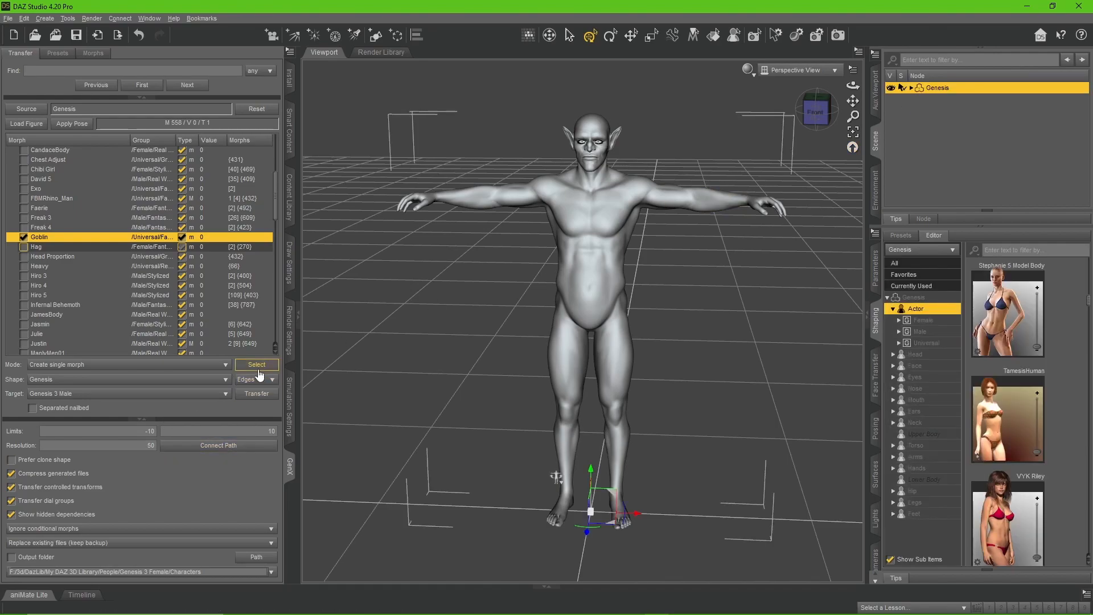
{"action": "left_click", "coordinate": [263, 397]}
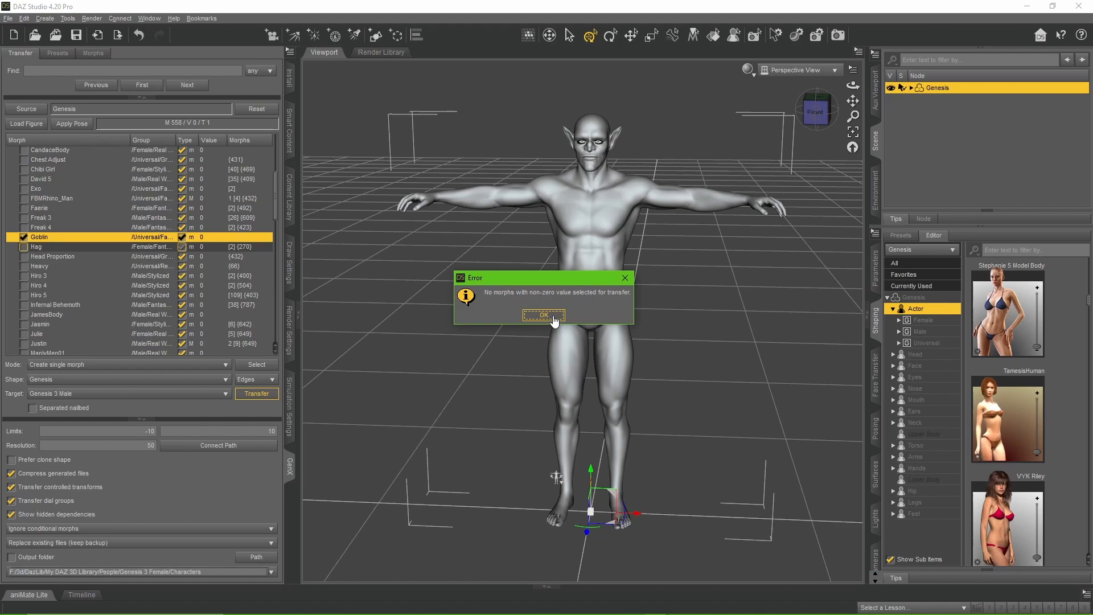
{"action": "left_click", "coordinate": [553, 319]}
- Change the transfer mode to Selected morphs and transfer the Goblin morph to Genesis 3 Male
{"action": "right_click", "coordinate": [81, 238]}
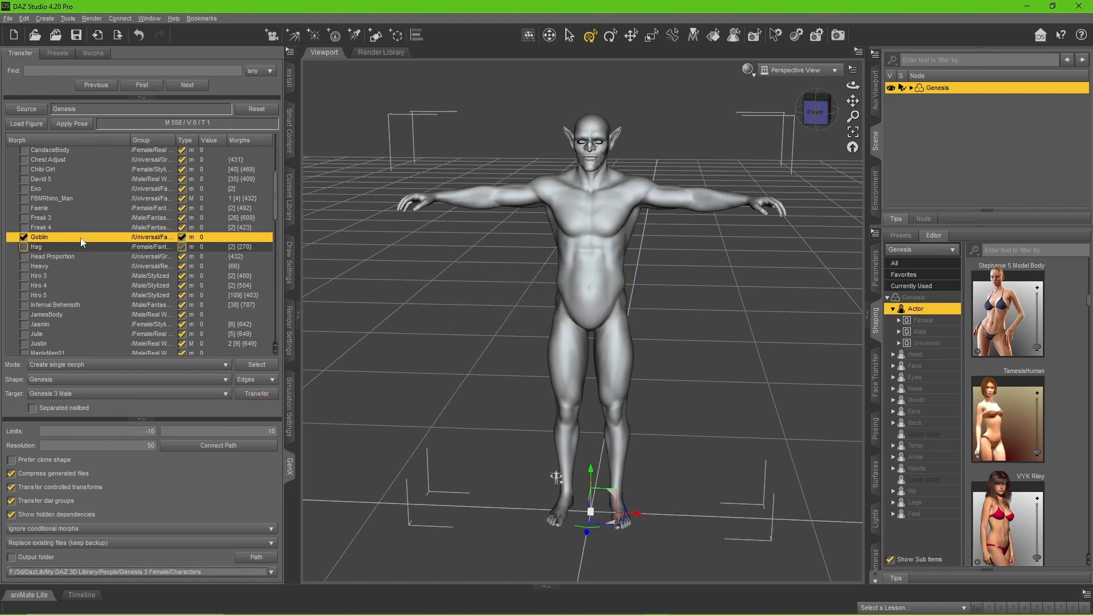
{"action": "left_click", "coordinate": [59, 246]}
{"action": "left_click", "coordinate": [104, 364]}
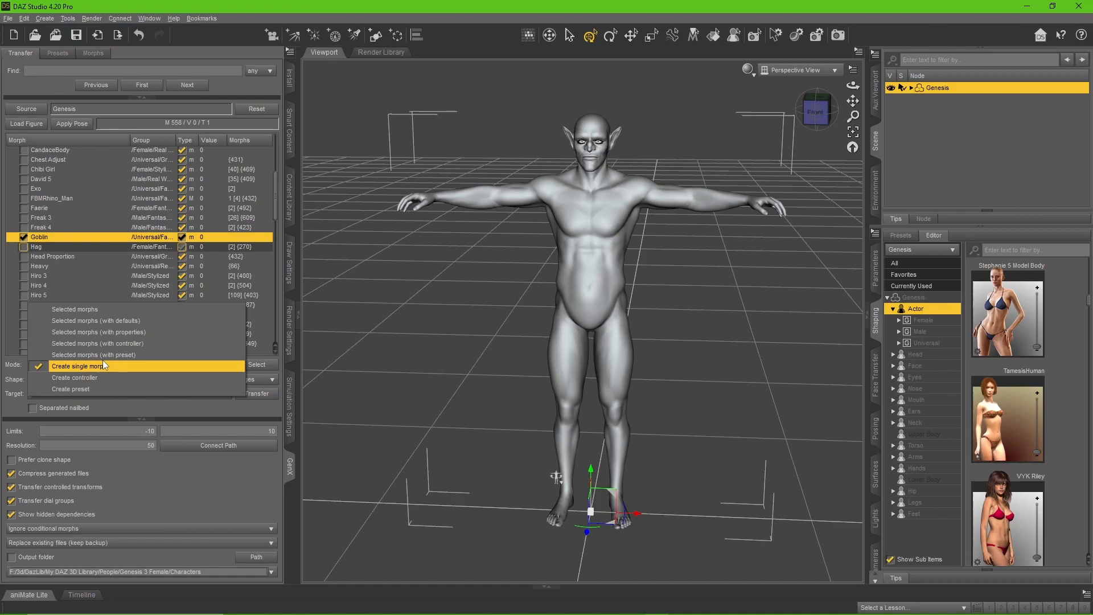
{"action": "left_click", "coordinate": [142, 310]}
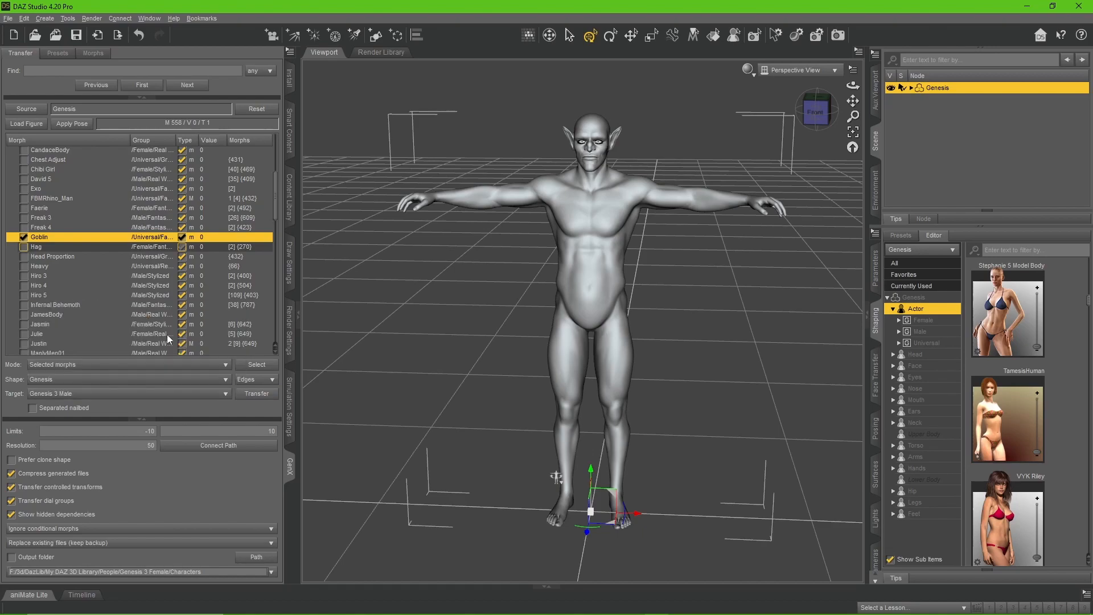
{"action": "left_click", "coordinate": [261, 397]}
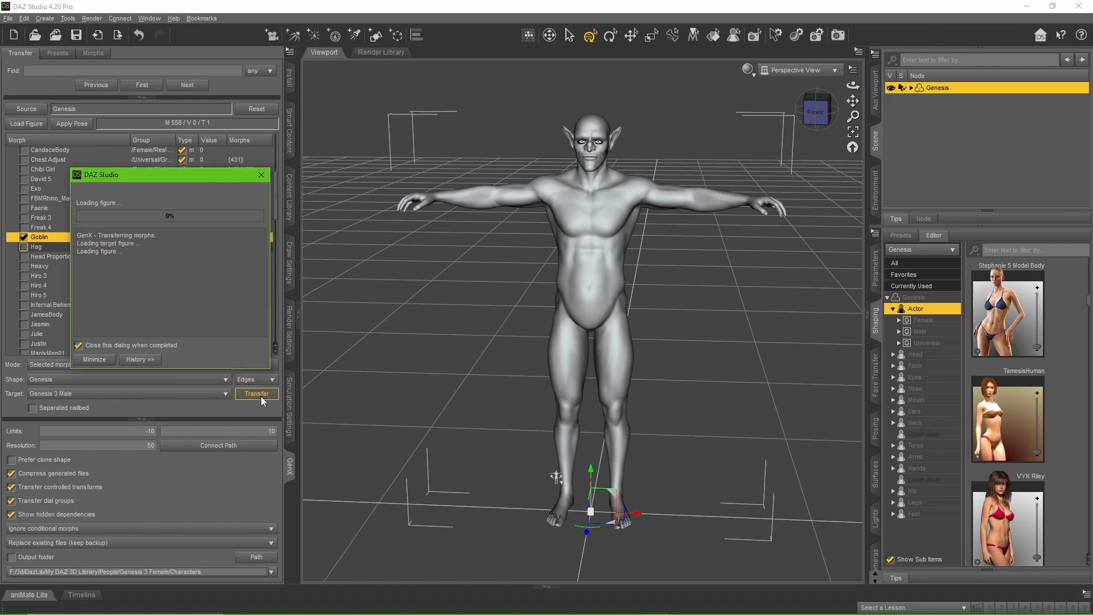
{"action": "left_click_drag", "start_coordinate": [172, 174], "coordinate": [309, 200]}
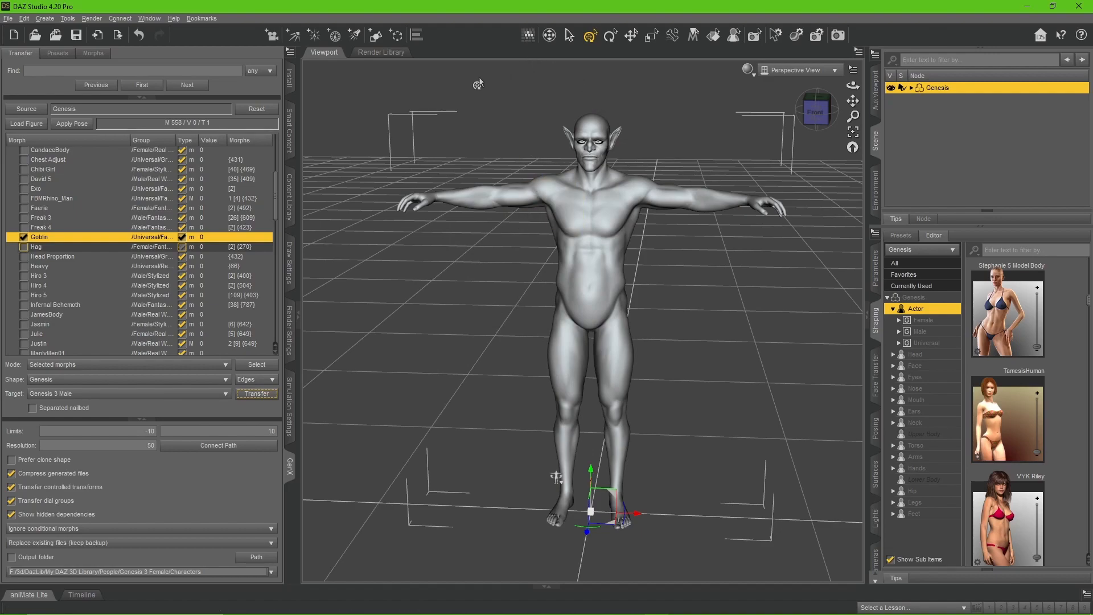
- Load the Genesis 3 Male base figure into the scene from the Figures content
{"action": "left_click", "coordinate": [445, 79]}
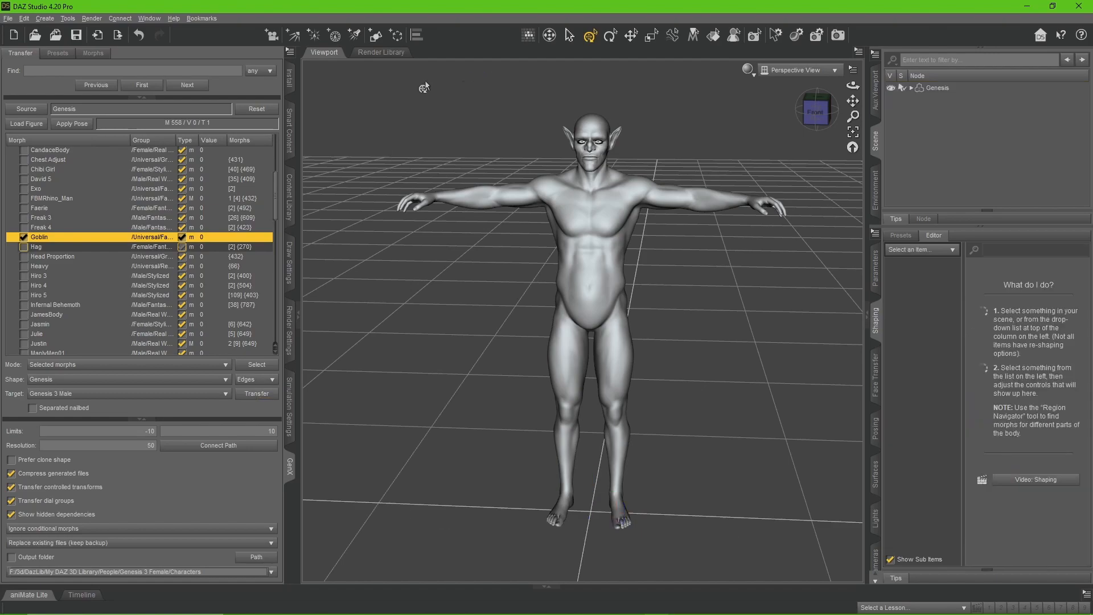
{"action": "left_click", "coordinate": [290, 130]}
{"action": "left_click", "coordinate": [34, 174]}
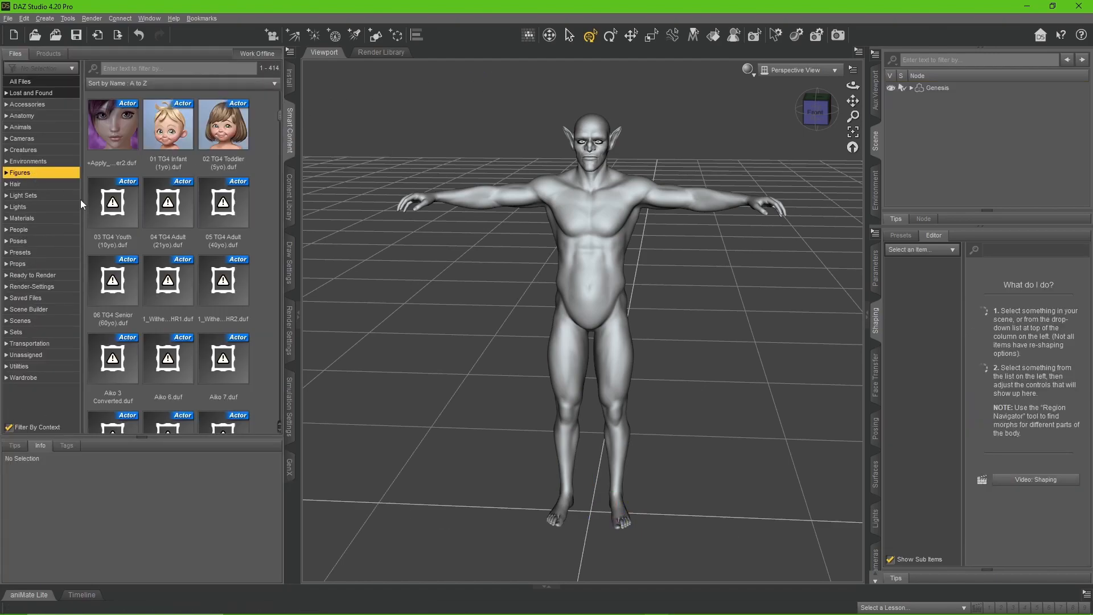
{"action": "left_click", "coordinate": [163, 208]}
{"action": "key", "text": "g"}
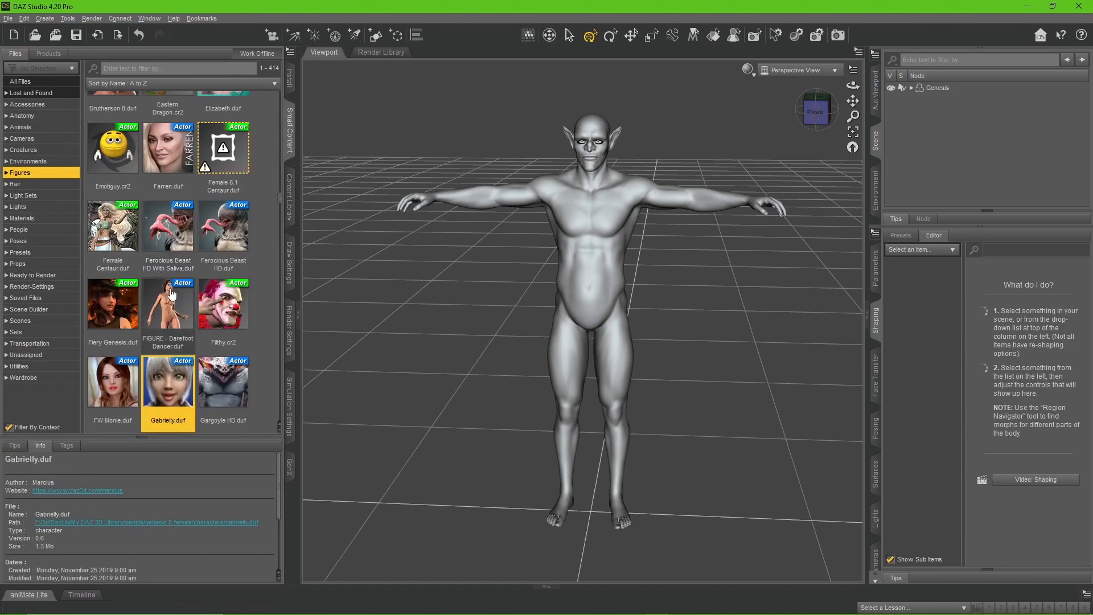
{"action": "scroll", "coordinate": [171, 285], "scroll_direction": "down", "scroll_amount": 4}
{"action": "left_click", "coordinate": [224, 216]}
{"action": "double_click", "coordinate": [110, 308]}
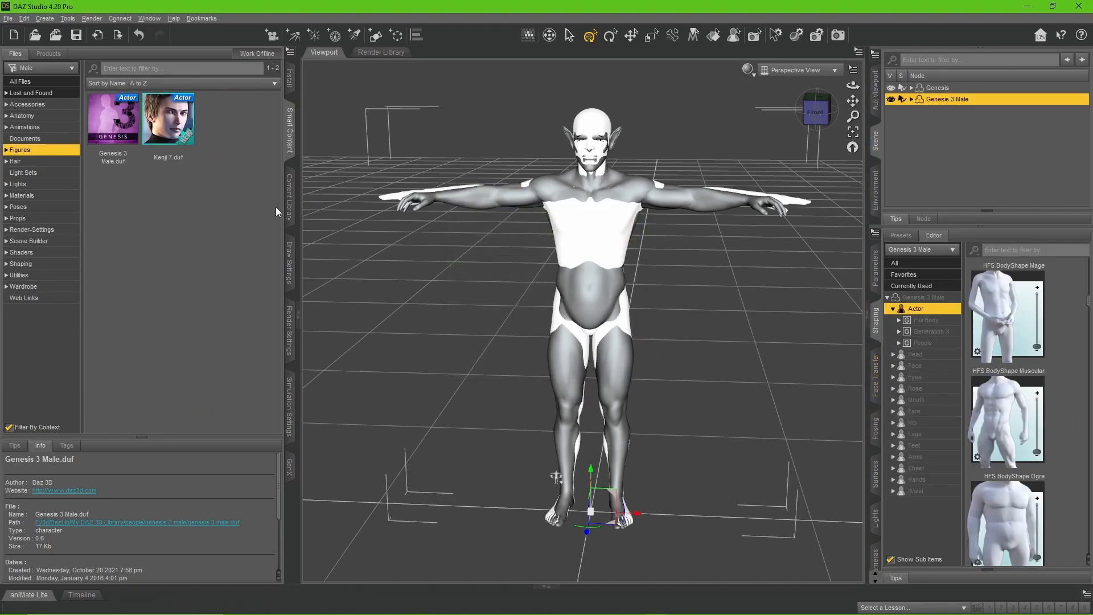
- Set the Generation X Goblin morph on Genesis 3 Male to 1.00 and hide the original Genesis figure
{"action": "left_click", "coordinate": [924, 297]}
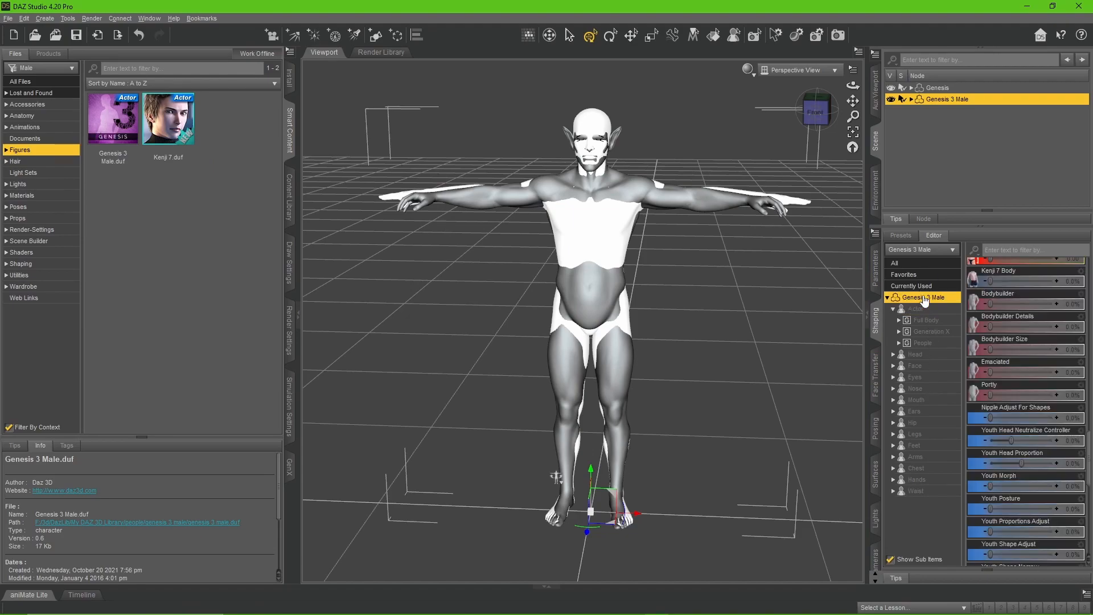
{"action": "left_click", "coordinate": [1028, 251]}
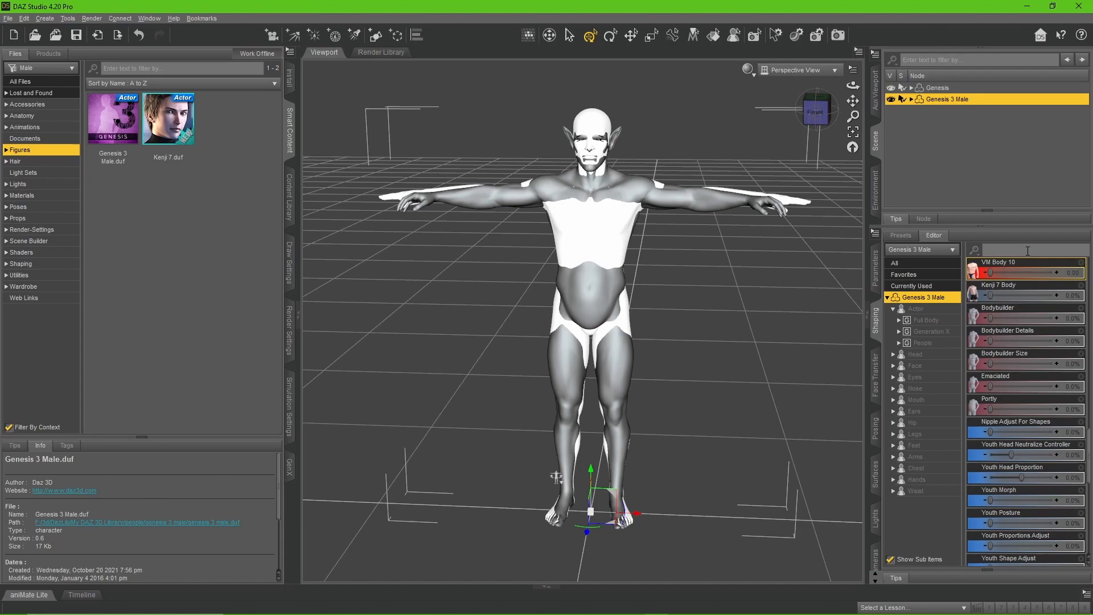
{"action": "left_click", "coordinate": [918, 331]}
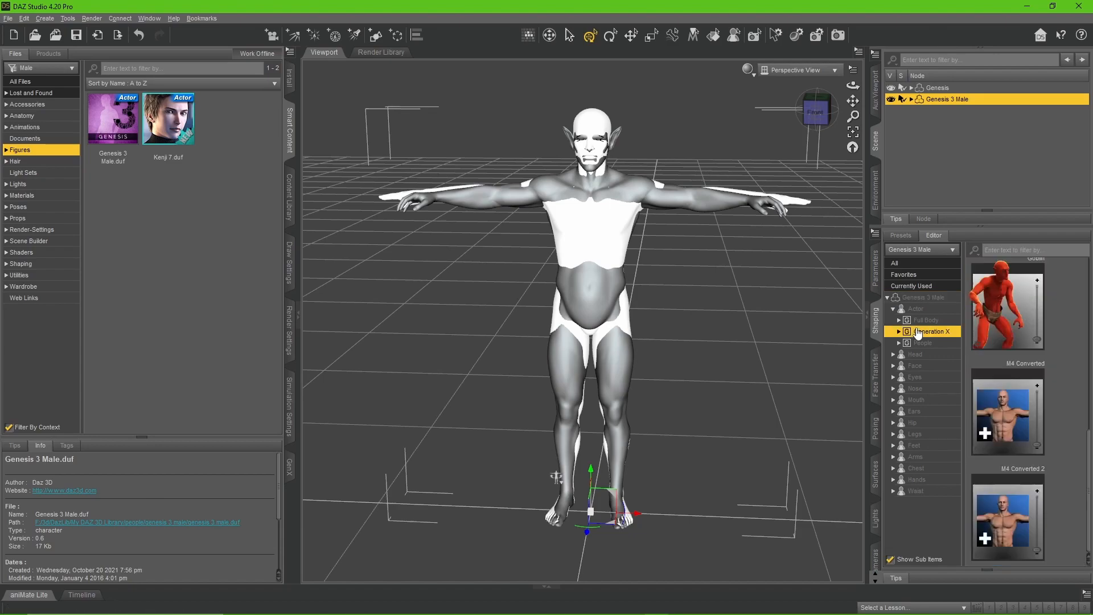
{"action": "scroll", "coordinate": [1054, 352], "scroll_direction": "up", "scroll_amount": 5}
{"action": "scroll", "coordinate": [1055, 353], "scroll_direction": "down", "scroll_amount": 3}
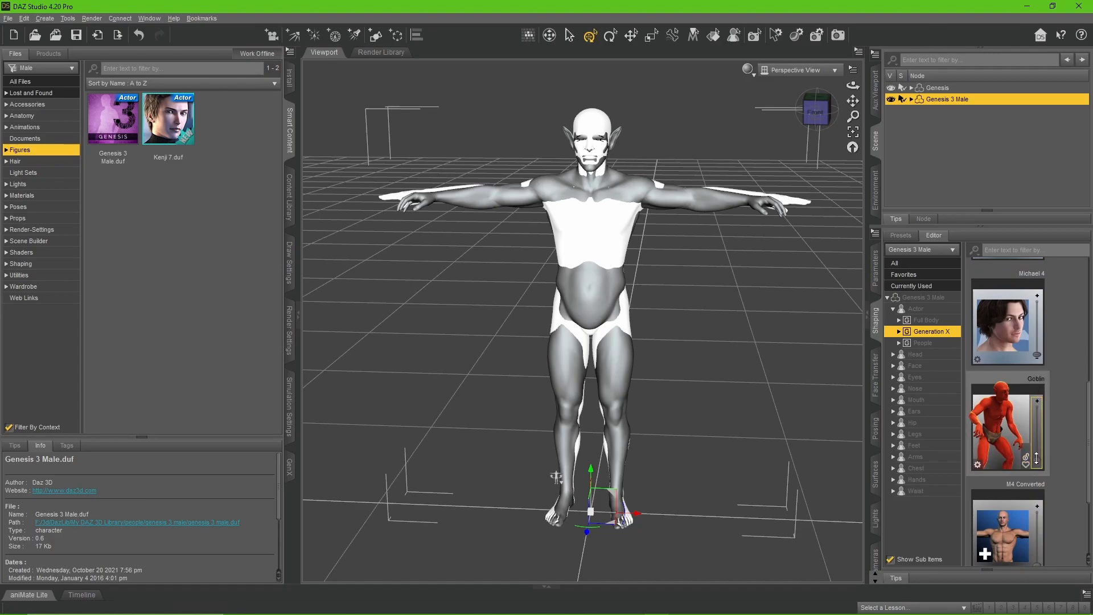
{"action": "scroll", "coordinate": [1040, 460], "scroll_direction": "up", "scroll_amount": 3}
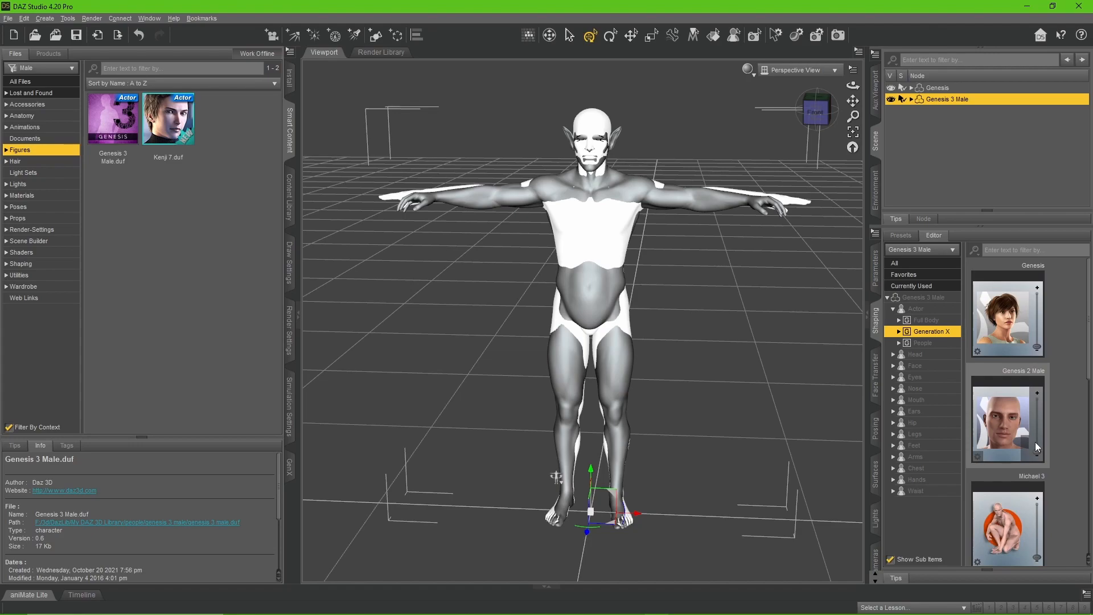
{"action": "scroll", "coordinate": [1035, 442], "scroll_direction": "down", "scroll_amount": 5}
{"action": "scroll", "coordinate": [1035, 442], "scroll_direction": "down", "scroll_amount": 3}
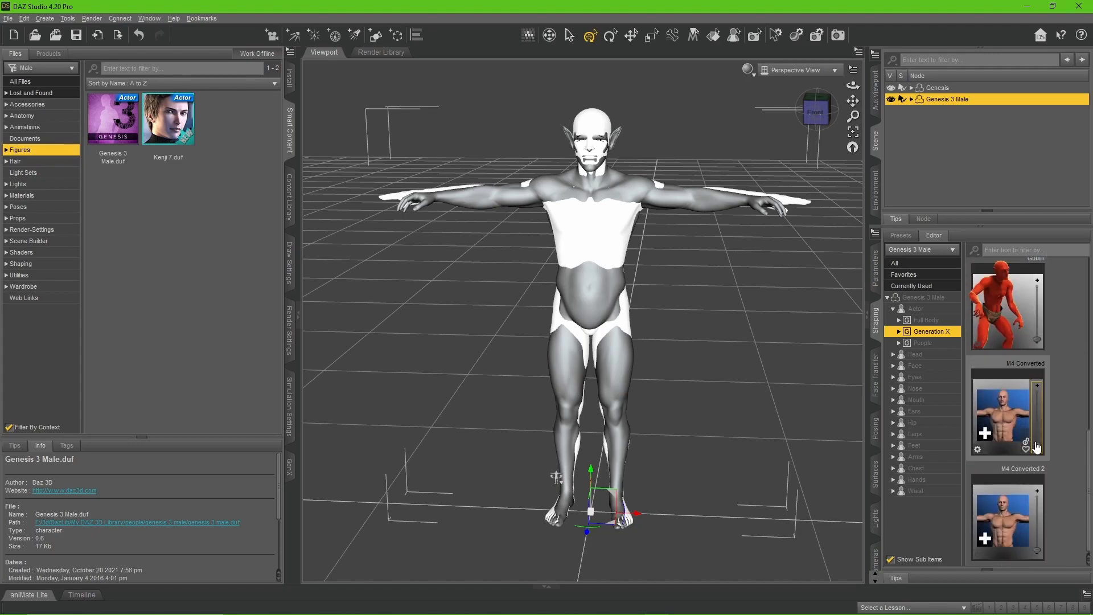
{"action": "left_click", "coordinate": [1038, 349]}
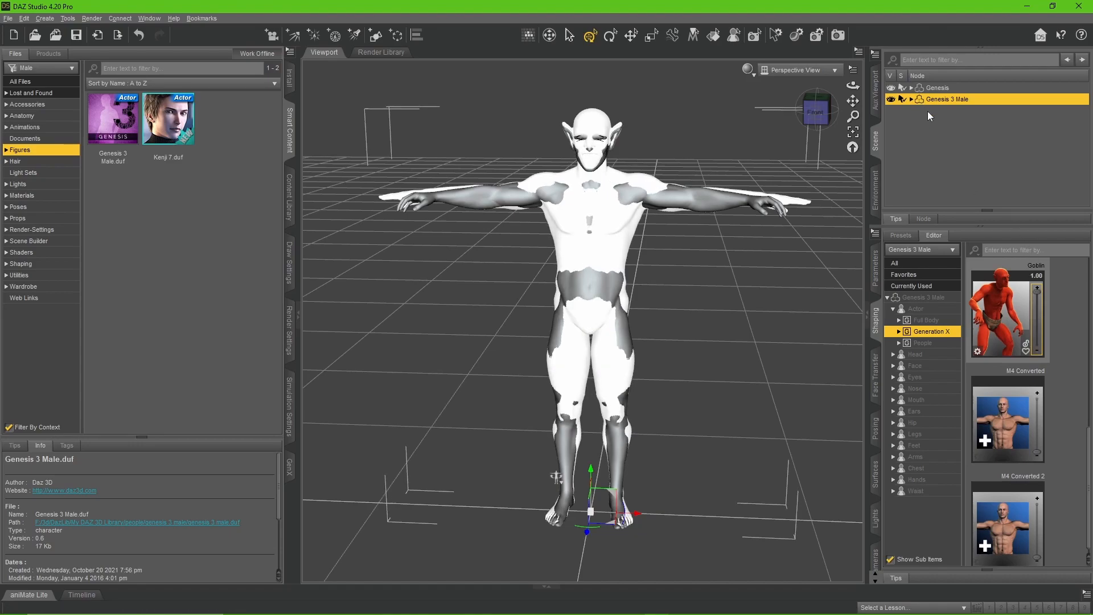
{"action": "left_click", "coordinate": [934, 87]}
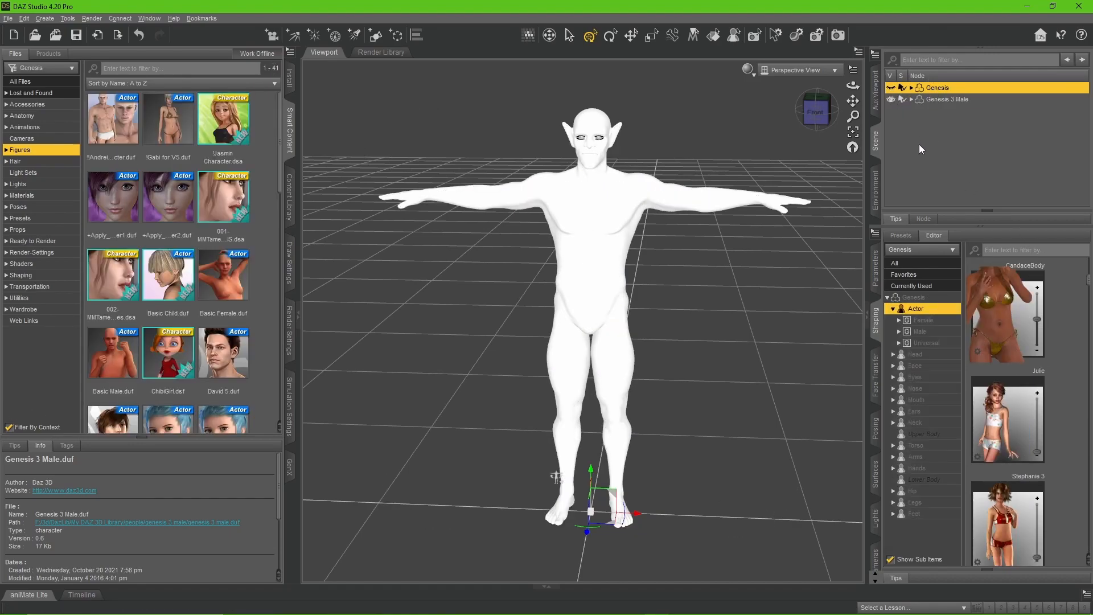
{"action": "mouse_move", "coordinate": [816, 121]}
{"action": "left_mouse_down"}
{"action": "mouse_move", "coordinate": [851, 117]}
{"action": "mouse_move", "coordinate": [817, 118]}
{"action": "left_mouse_up"}
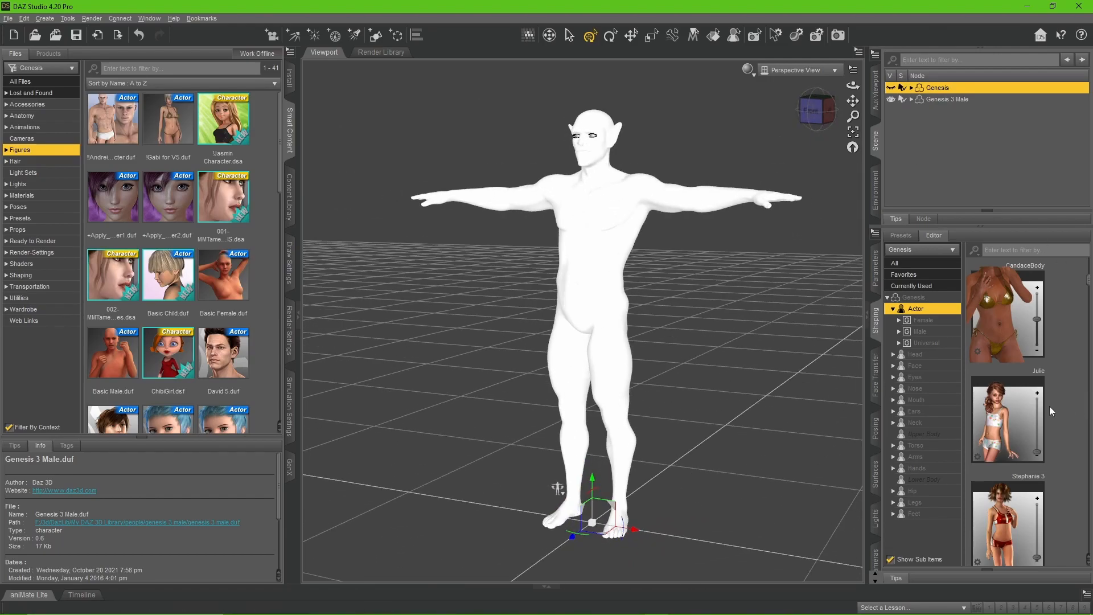
- Dial the Generation X Goblin morph on Genesis 3 Male back down to zero
{"action": "left_click", "coordinate": [939, 99]}
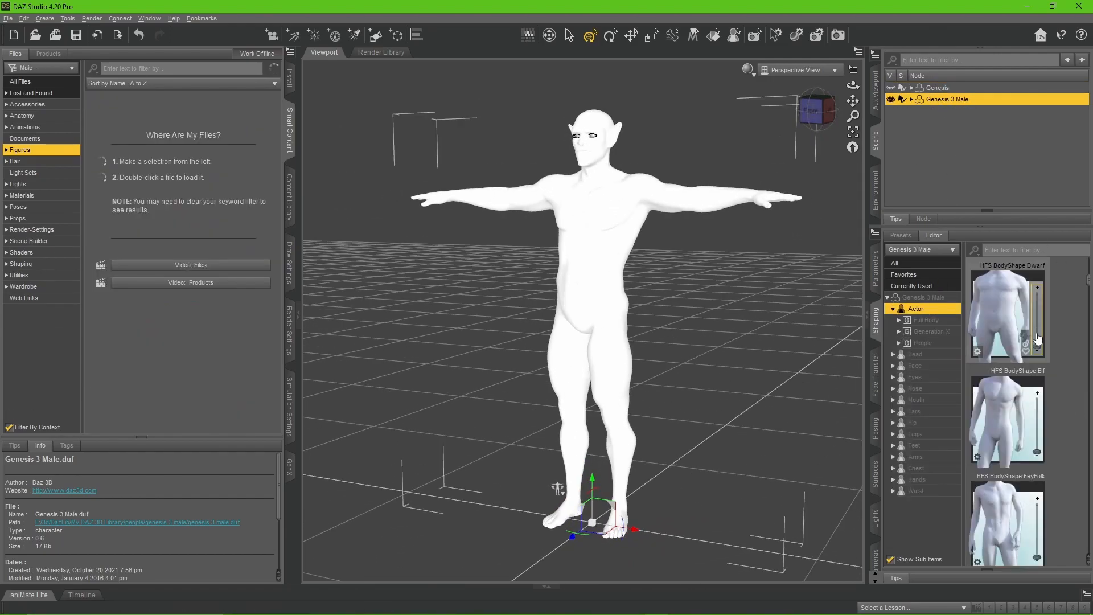
{"action": "scroll", "coordinate": [1034, 410], "scroll_direction": "down", "scroll_amount": 2}
{"action": "scroll", "coordinate": [1042, 444], "scroll_direction": "down", "scroll_amount": 2}
{"action": "left_click", "coordinate": [911, 286]}
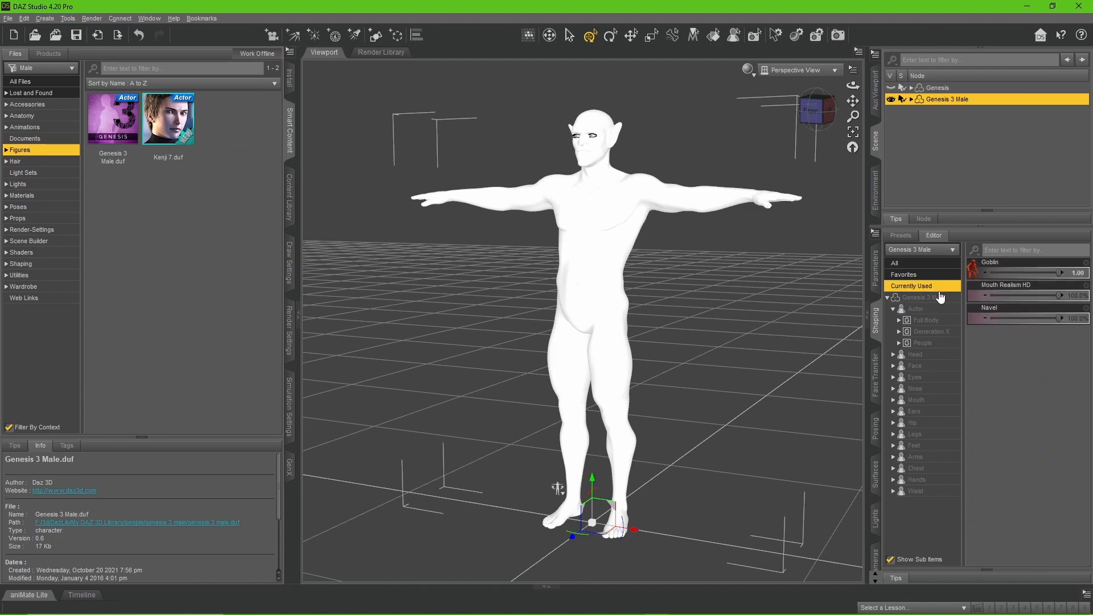
{"action": "left_click", "coordinate": [930, 331]}
{"action": "scroll", "coordinate": [1025, 421], "scroll_direction": "down", "scroll_amount": 2}
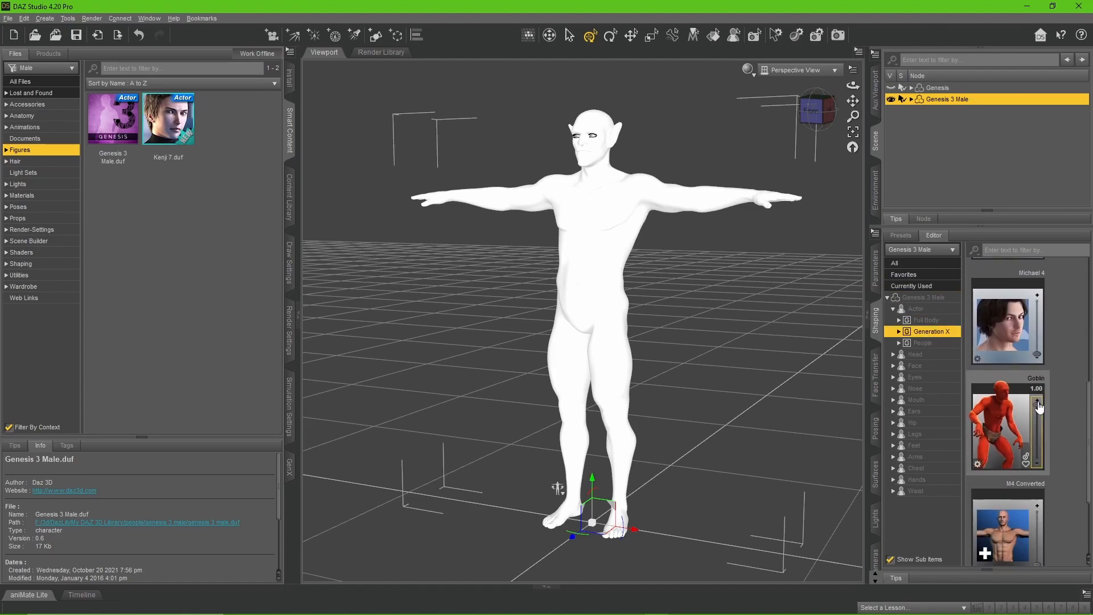
{"action": "left_click_drag", "start_coordinate": [1039, 402], "coordinate": [1038, 464]}
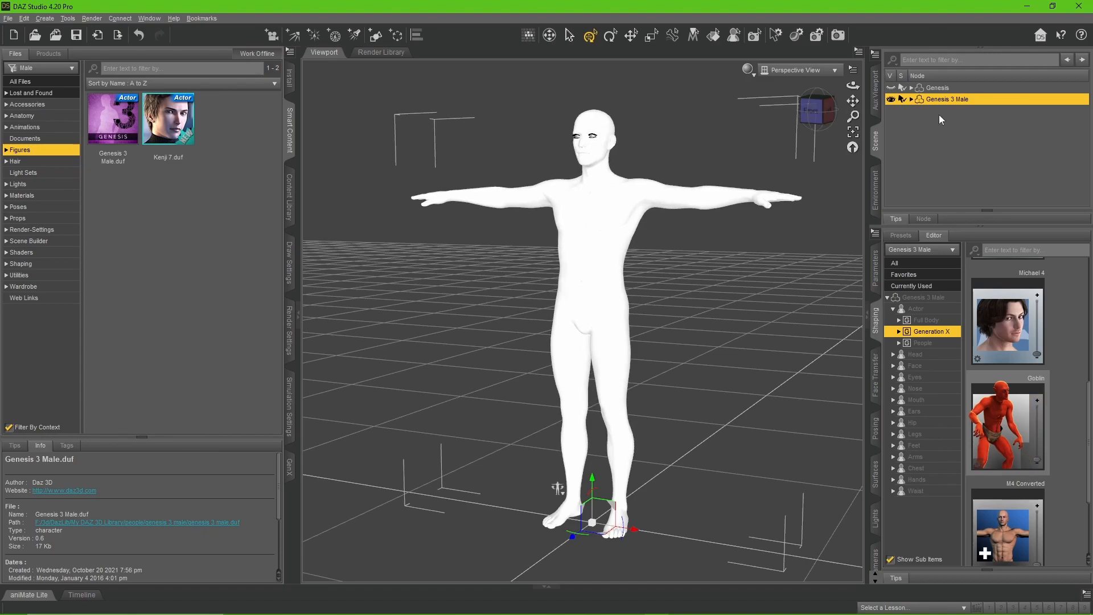
- Look through the Genesis figure's morphs, search Genesis 3 Male's morphs for "aiko" and clear the filter
{"action": "left_click", "coordinate": [936, 88]}
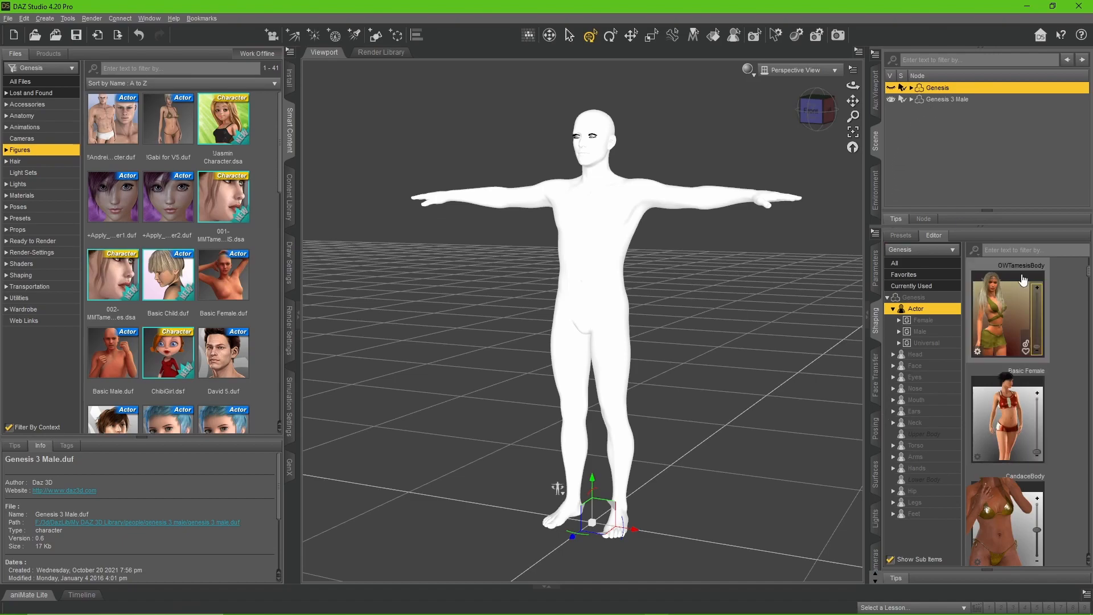
{"action": "left_click", "coordinate": [921, 298]}
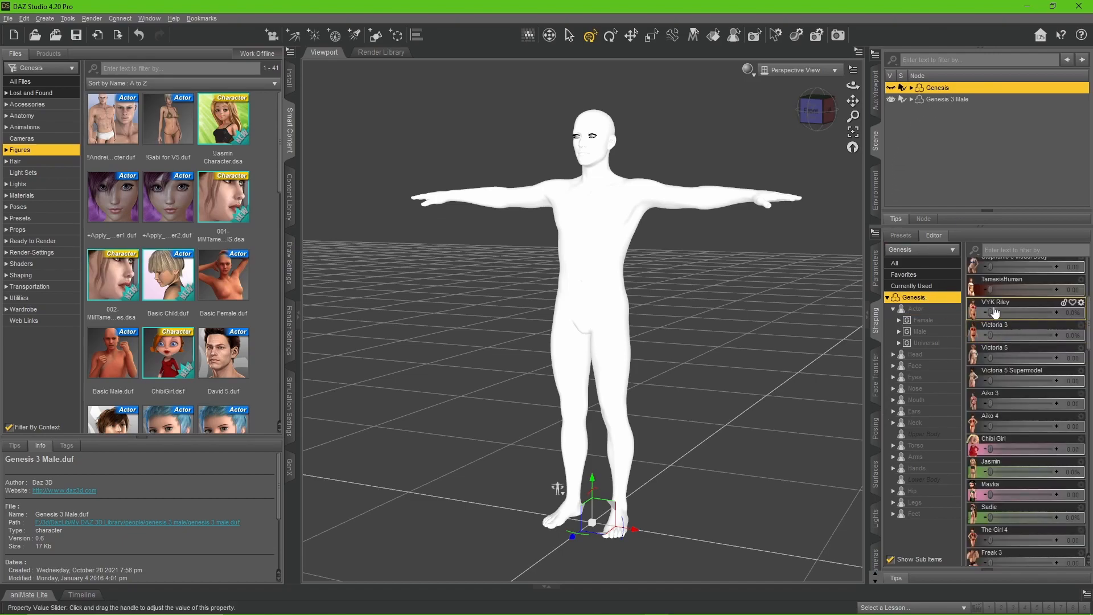
{"action": "left_click", "coordinate": [940, 99]}
{"action": "left_click", "coordinate": [993, 250]}
{"action": "type", "text": "ai"}
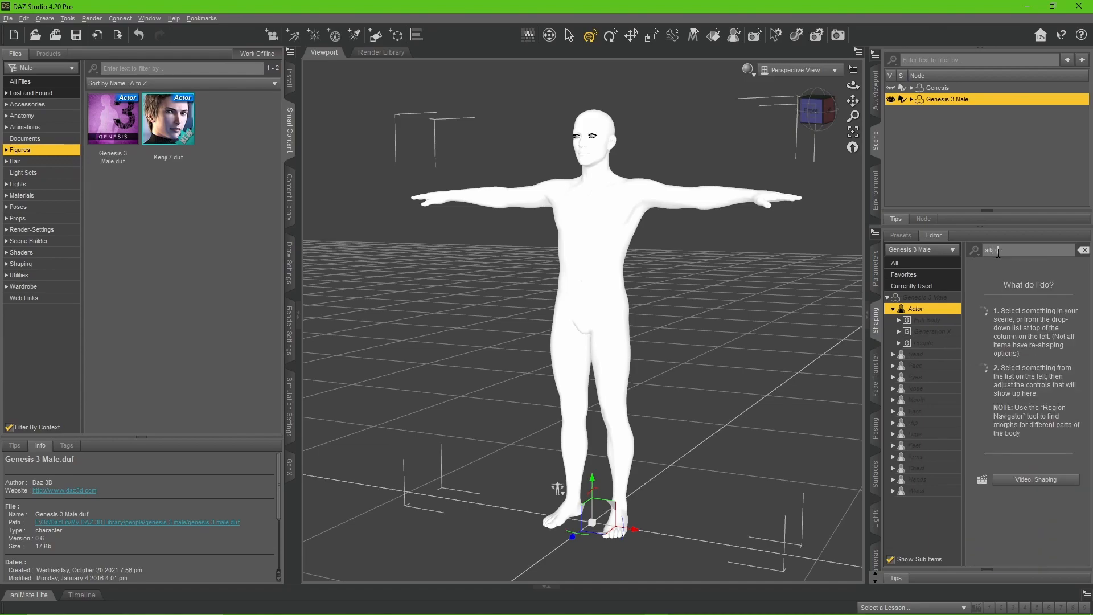
{"action": "key", "text": "BackSpace"}
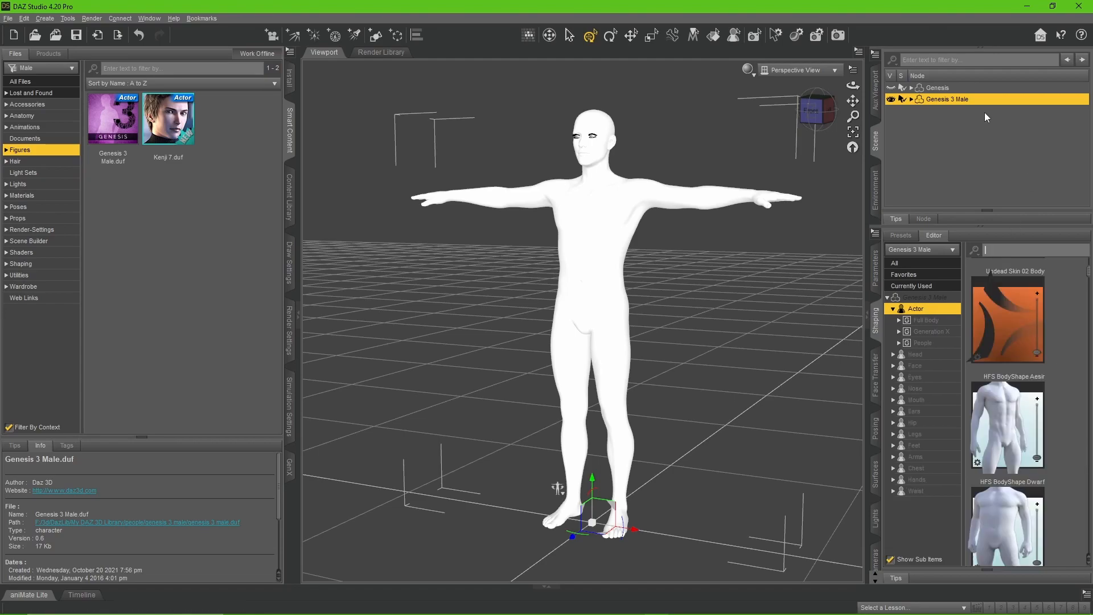
- Filter Genesis 3 Male's morphs by "Aiko 3" and compare with the same filter on the Genesis figure
{"action": "left_click", "coordinate": [935, 88]}
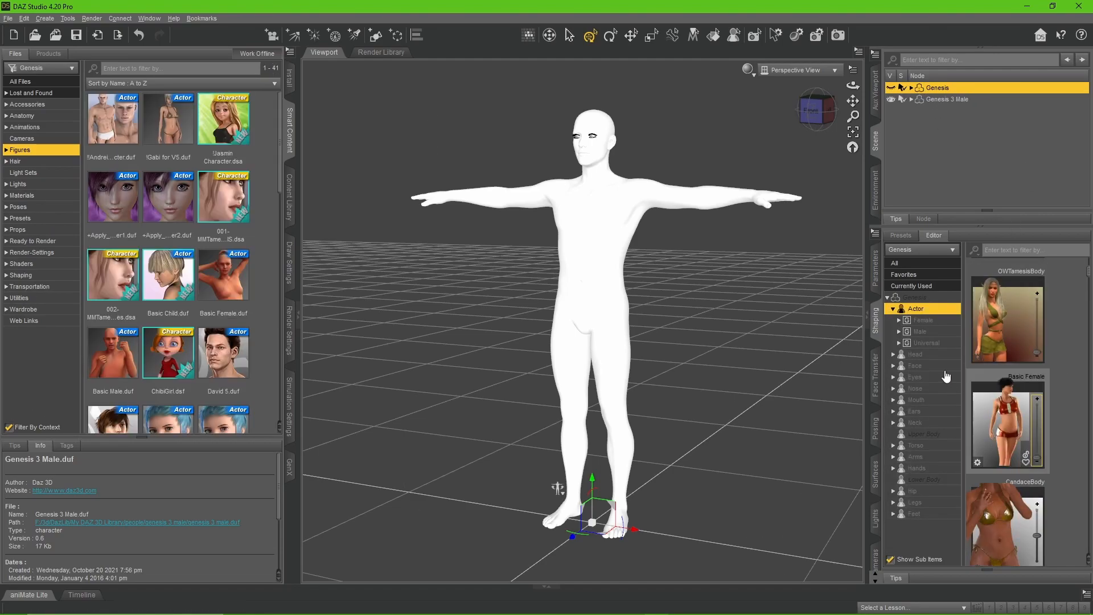
{"action": "left_click", "coordinate": [912, 297]}
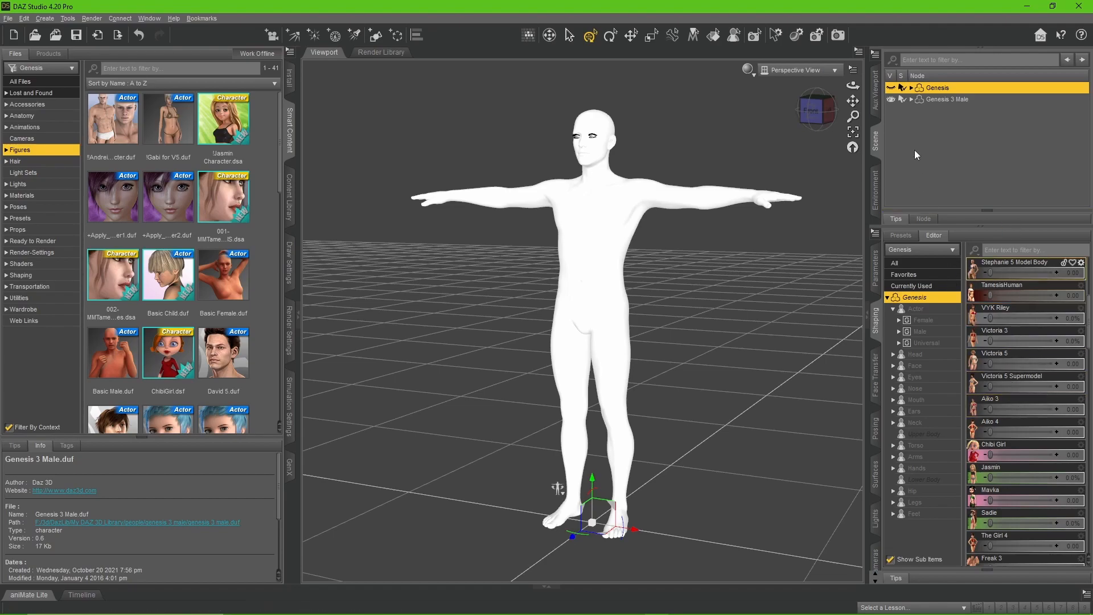
{"action": "left_click", "coordinate": [936, 99]}
{"action": "left_click", "coordinate": [1030, 249]}
{"action": "type", "text": "Aiko 3"}
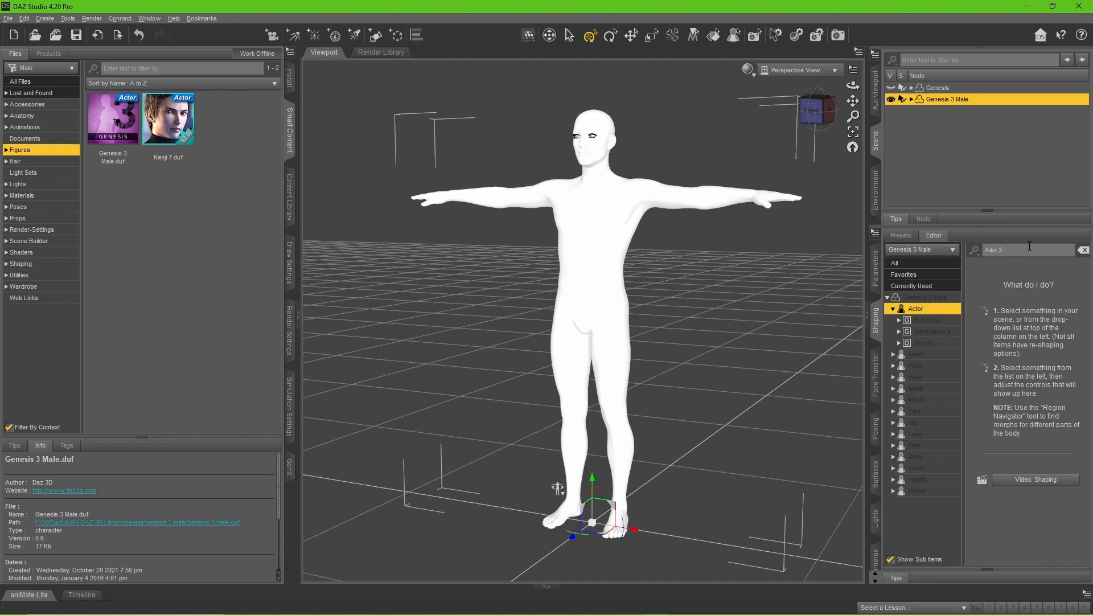
{"action": "left_click", "coordinate": [975, 88]}
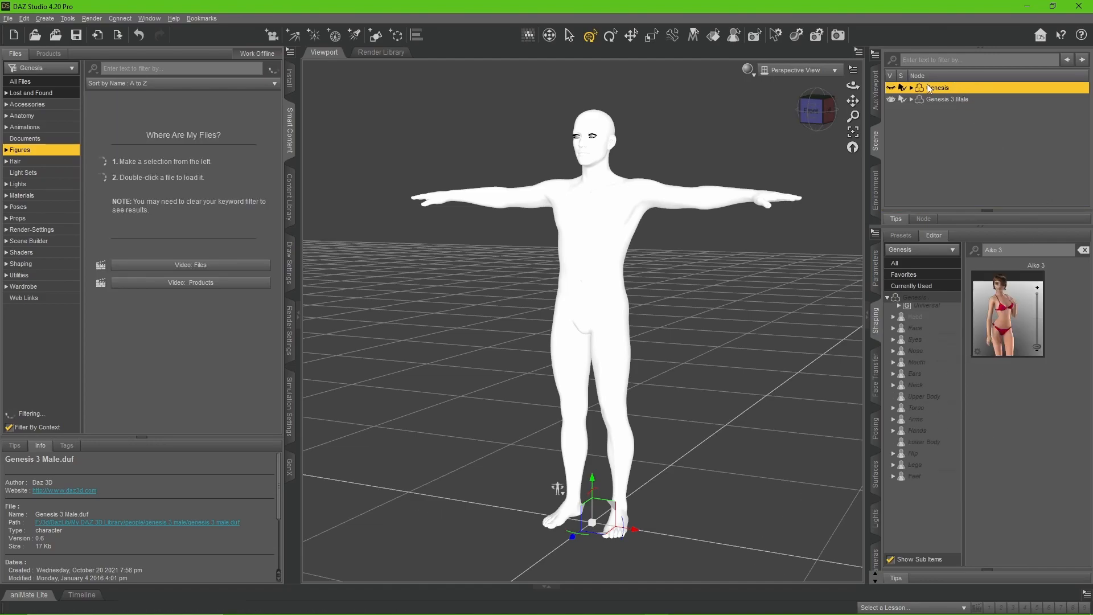
- Show the hidden Genesis figure again and reset the GenX transfer source
{"action": "left_click", "coordinate": [891, 89]}
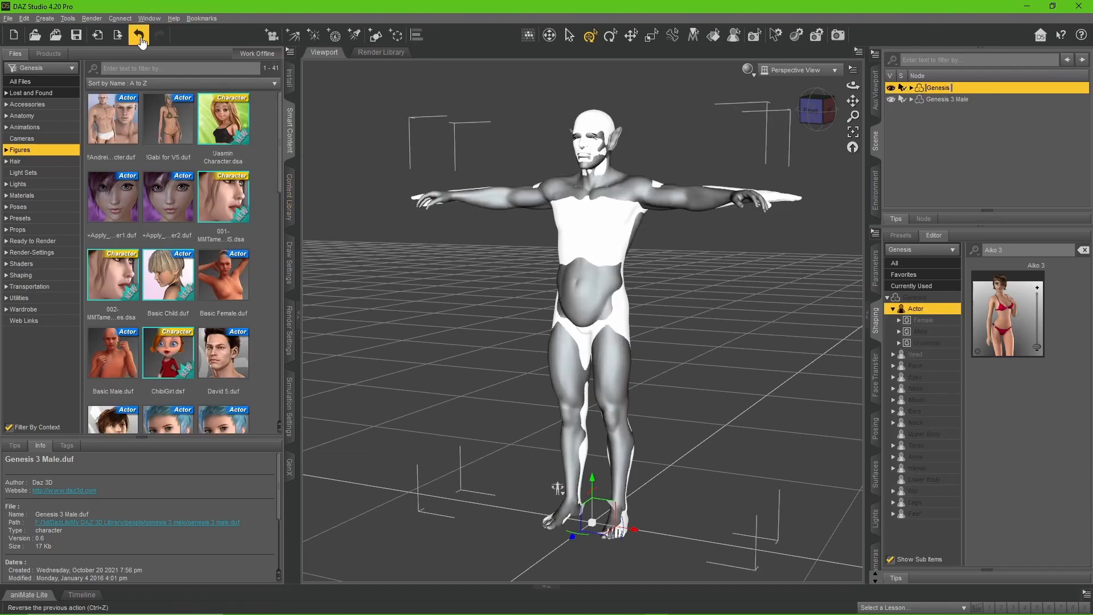
{"action": "left_click", "coordinate": [149, 19]}
{"action": "mouse_move", "coordinate": [119, 19]}
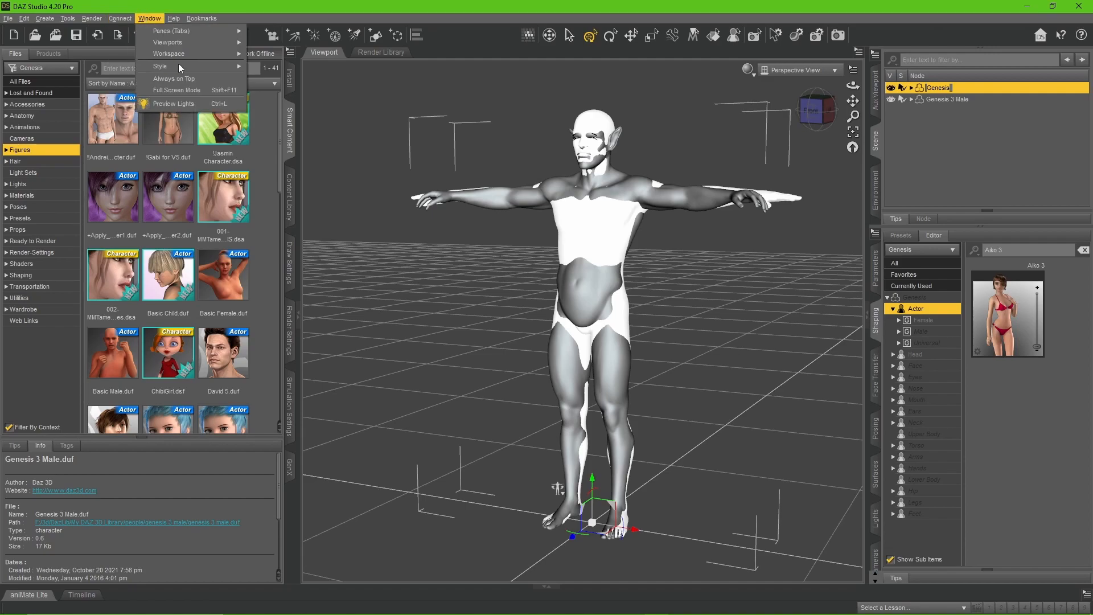
{"action": "left_click", "coordinate": [290, 464]}
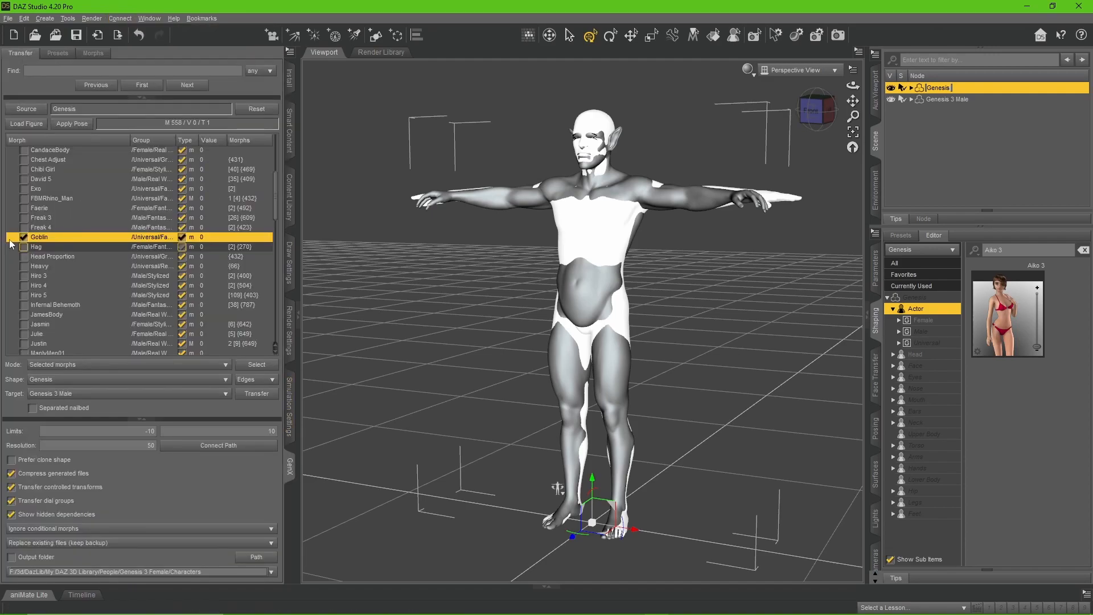
{"action": "left_click", "coordinate": [256, 110]}
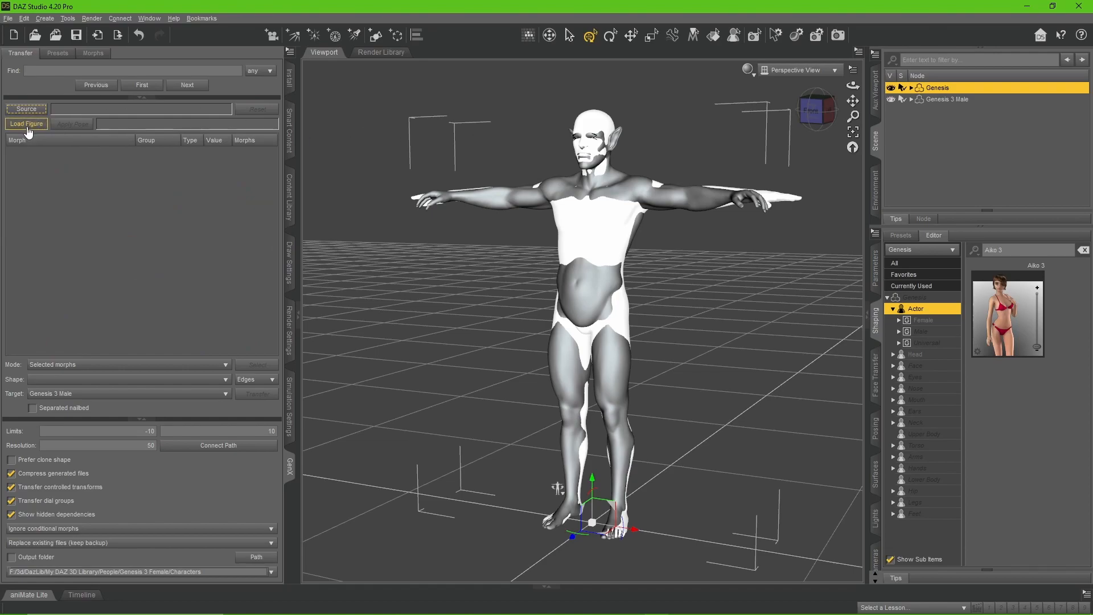
{"action": "left_click", "coordinate": [27, 128]}
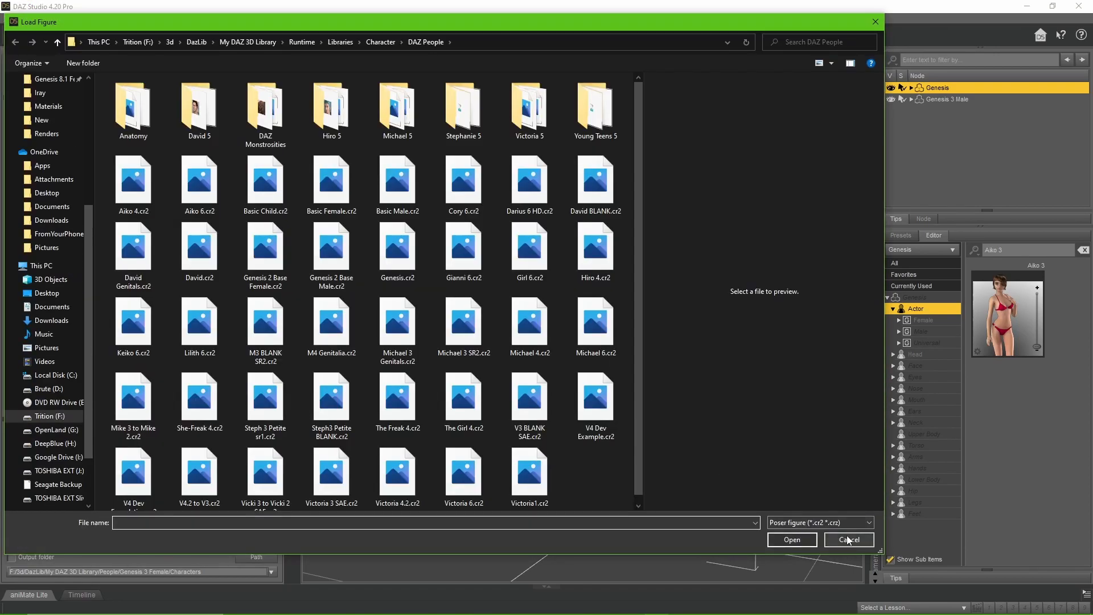
{"action": "left_click", "coordinate": [848, 540]}
- Load Genesis as the GenX source and transfer its Aiko 3 actor morph to Genesis 3 Male
{"action": "left_click", "coordinate": [27, 109]}
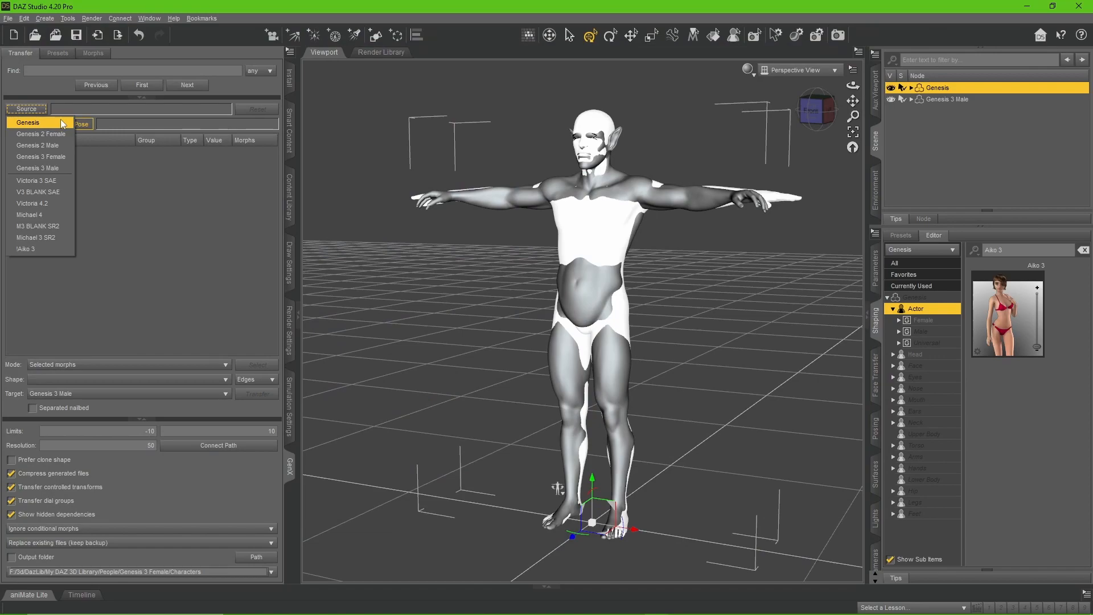
{"action": "left_click", "coordinate": [60, 119]}
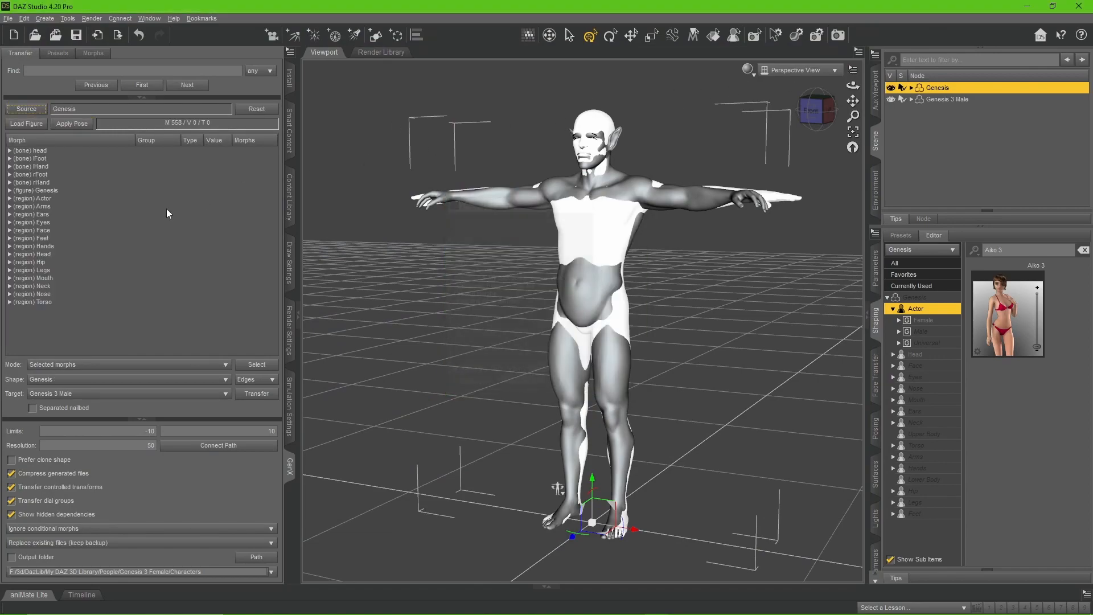
{"action": "left_click", "coordinate": [9, 198]}
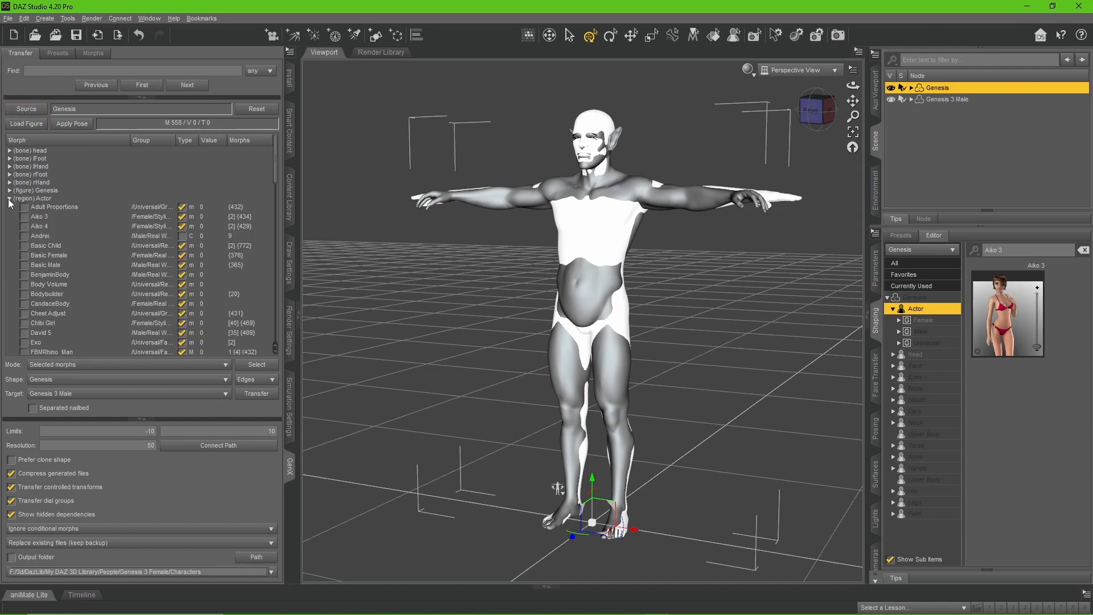
{"action": "left_click", "coordinate": [249, 400]}
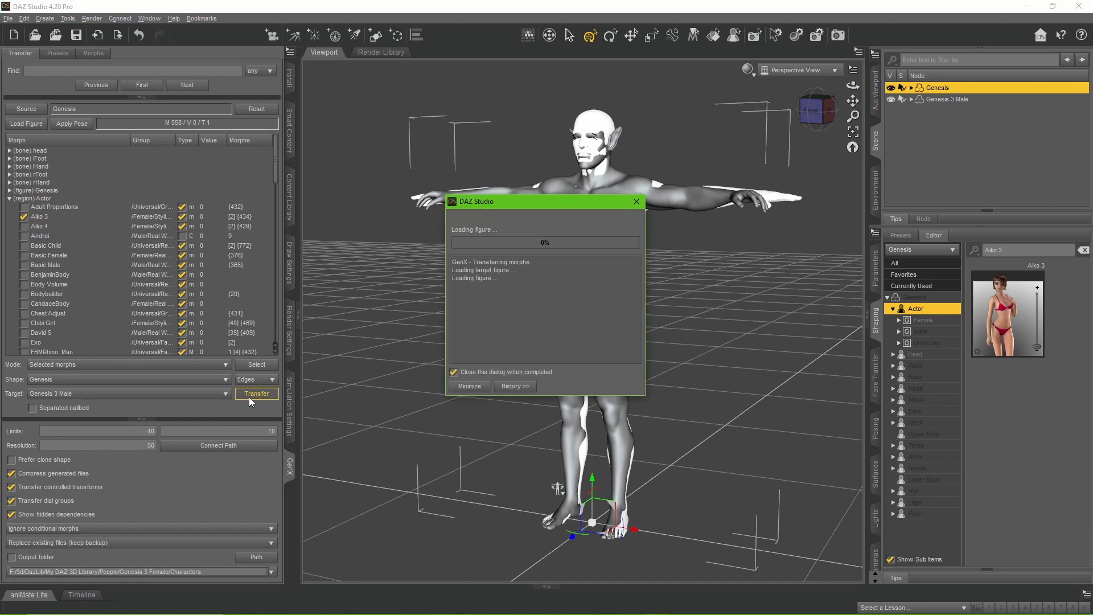
- Delete Genesis 3 Male from the scene and load a fresh Genesis 3 Male from the figures in Smart Content
{"action": "left_click", "coordinate": [951, 100]}
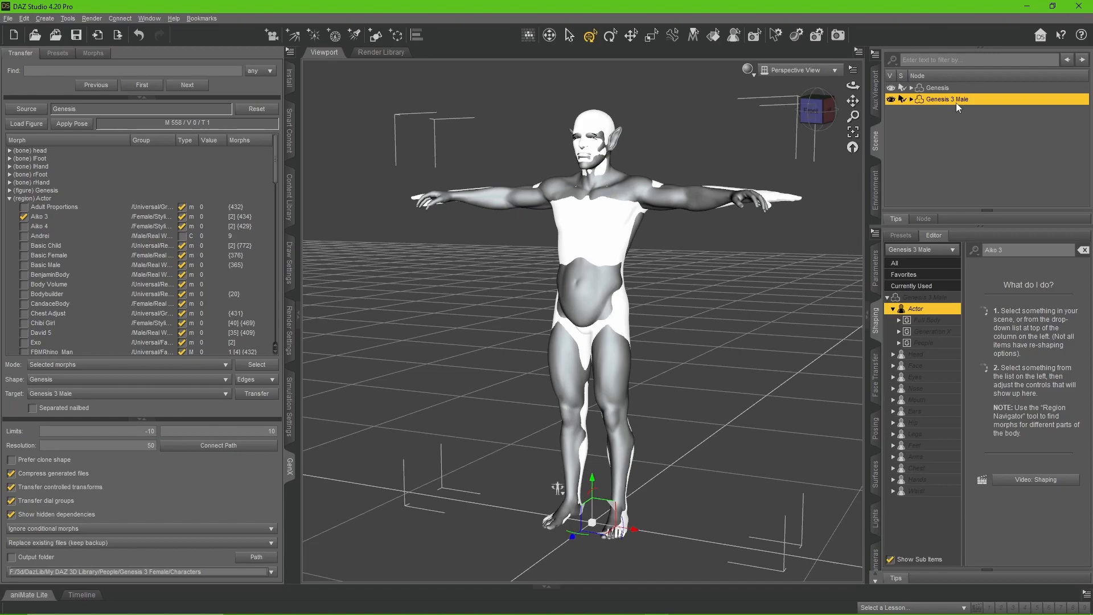
{"action": "key", "text": "Delete"}
{"action": "left_click", "coordinate": [289, 132]}
{"action": "left_click", "coordinate": [23, 172]}
{"action": "left_click", "coordinate": [186, 203]}
{"action": "scroll", "coordinate": [187, 203], "scroll_direction": "down", "scroll_amount": 10}
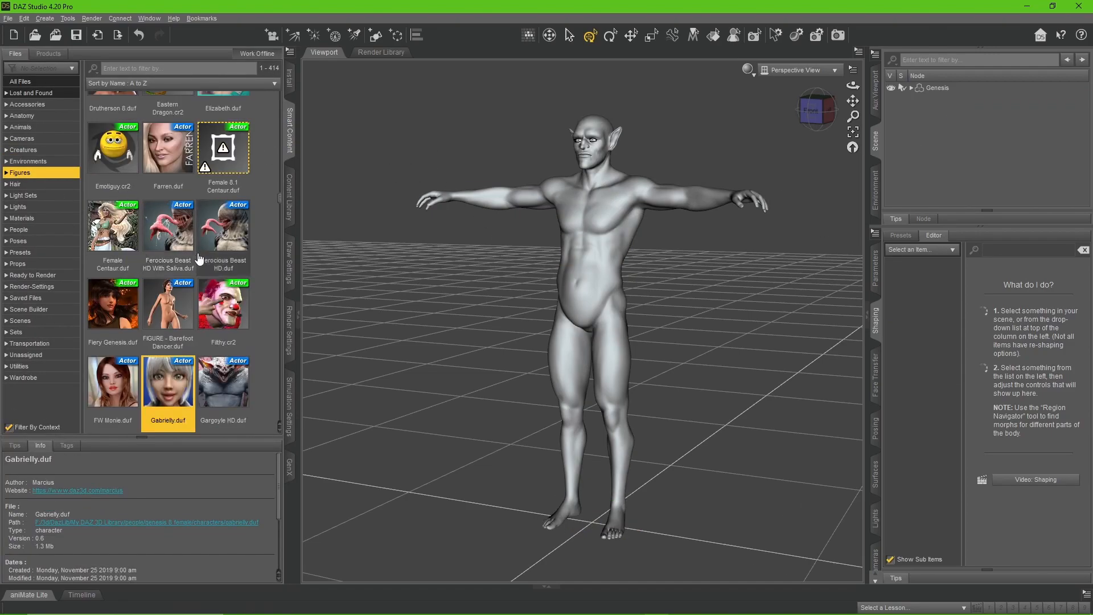
{"action": "left_click", "coordinate": [212, 268]}
{"action": "double_click", "coordinate": [106, 320]}
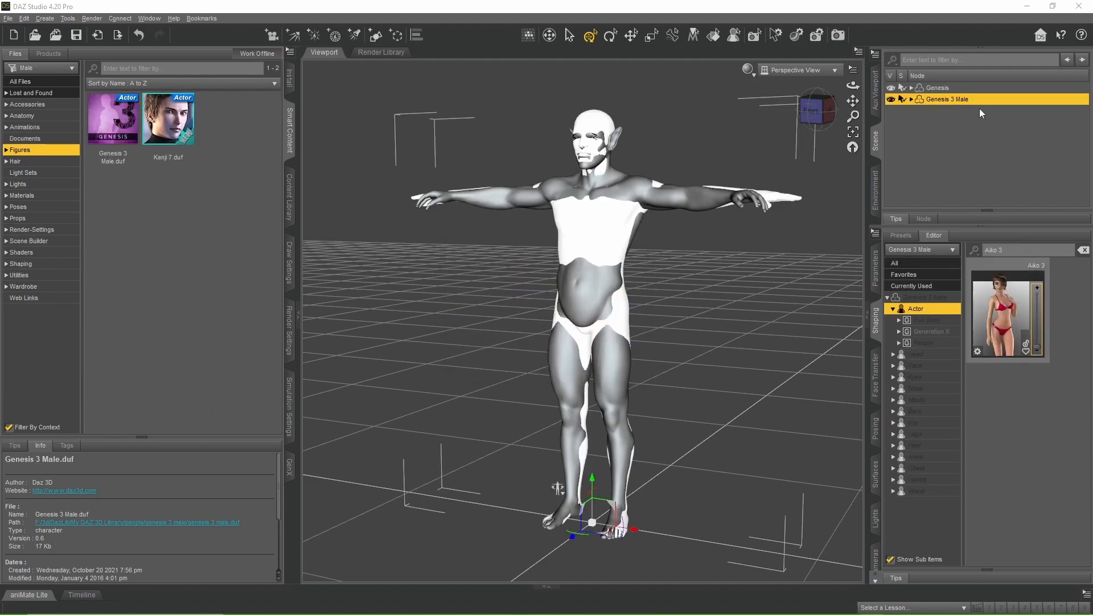
- Hide the original Genesis figure and set the Aiko 3 morph on Genesis 3 Male to 1.00
{"action": "left_click", "coordinate": [983, 119]}
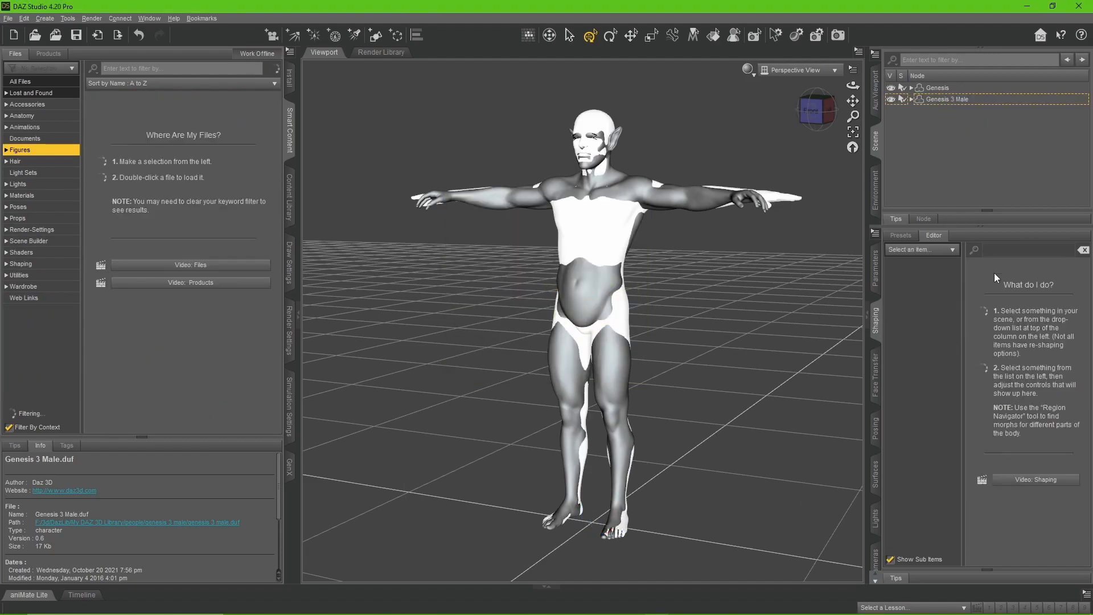
{"action": "left_click", "coordinate": [944, 99]}
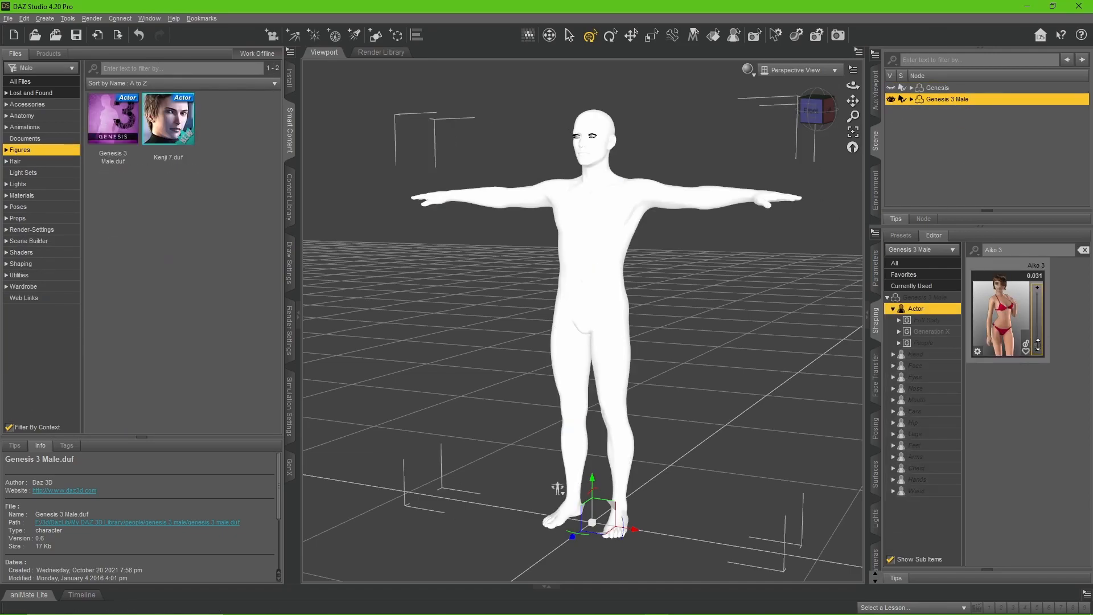
- Display the perspective view as Texture Shaded and inspect the Aiko 3 shape on Genesis 3 Male from several angles
{"action": "left_click", "coordinate": [747, 69]}
{"action": "left_click", "coordinate": [758, 151]}
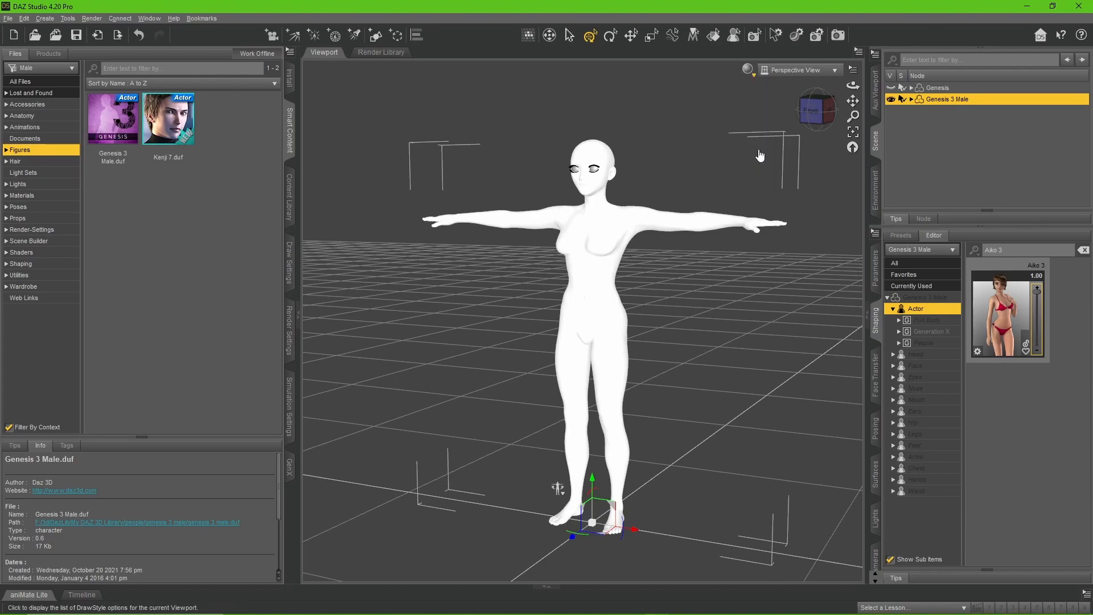
{"action": "left_click", "coordinate": [808, 69]}
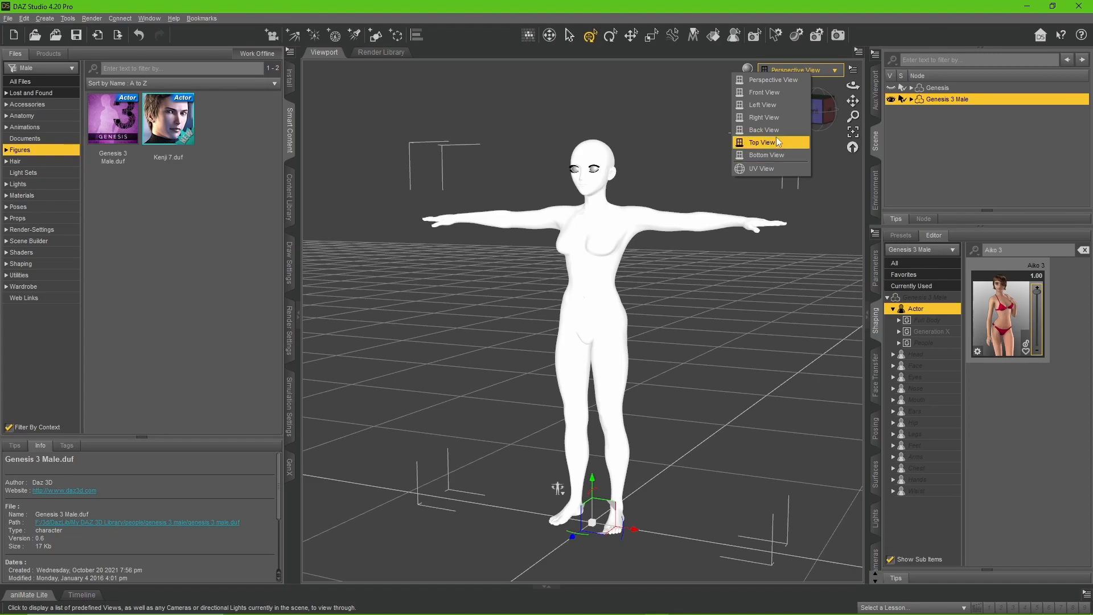
{"action": "left_click", "coordinate": [757, 80]}
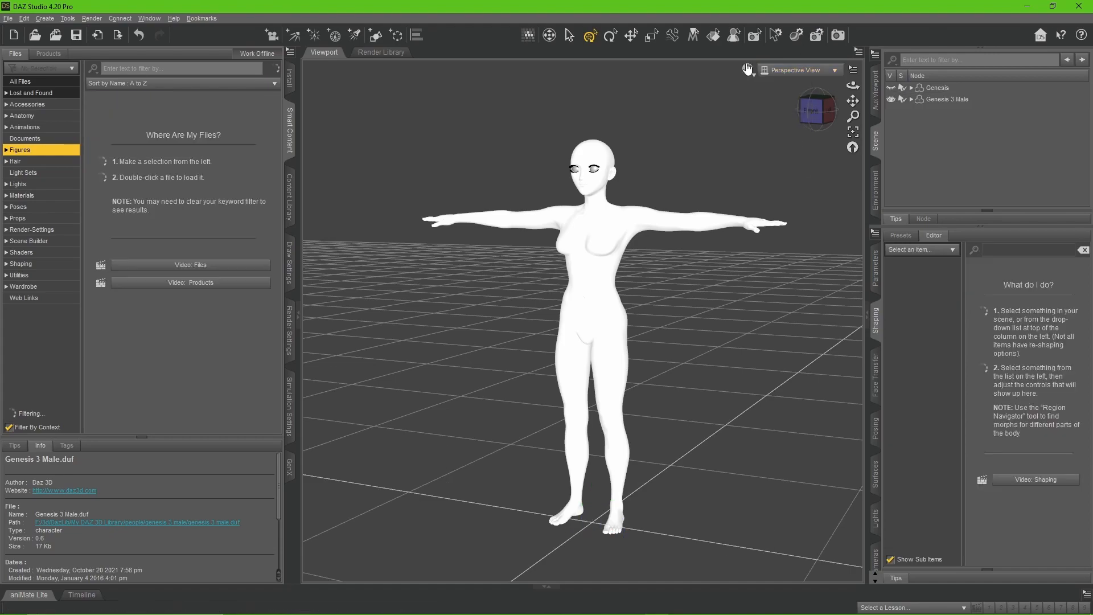
{"action": "left_click", "coordinate": [747, 69]}
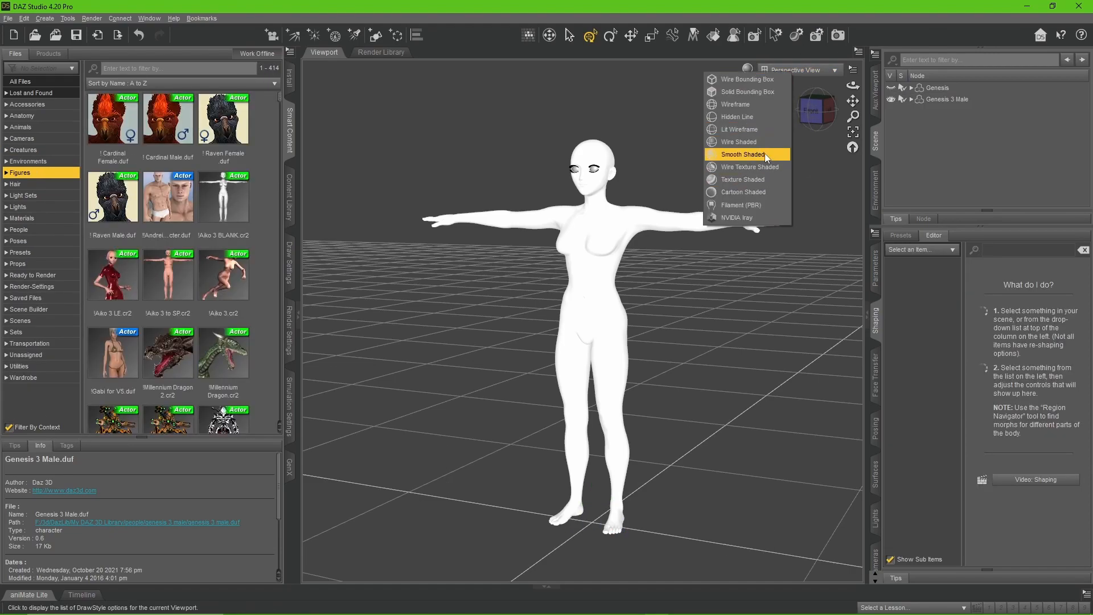
{"action": "left_click", "coordinate": [763, 183]}
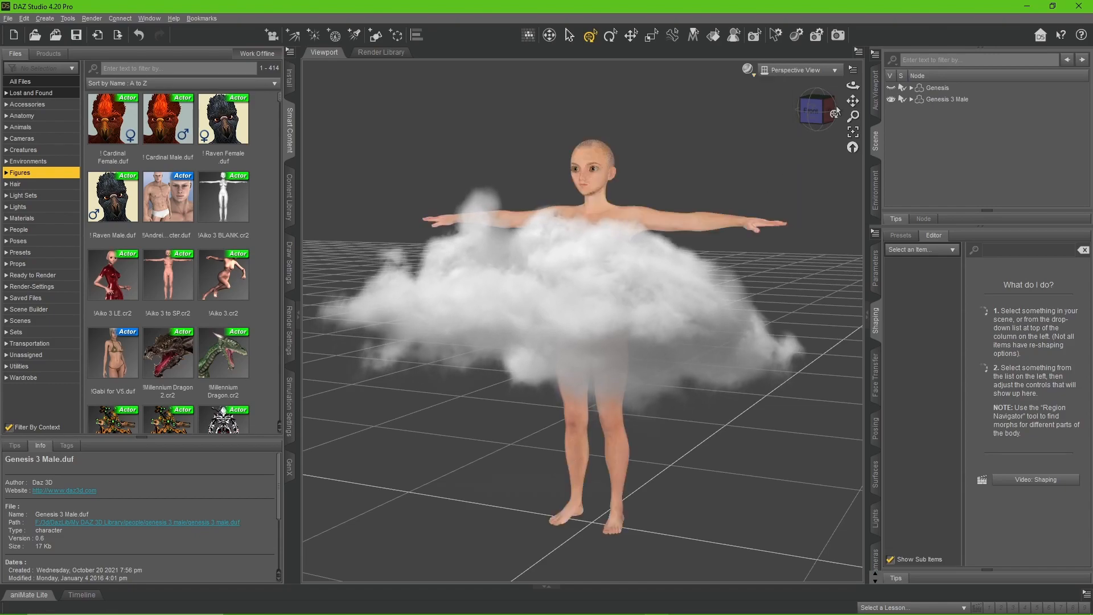
{"action": "left_click", "coordinate": [836, 105]}
{"action": "left_click_drag", "start_coordinate": [819, 101], "coordinate": [848, 131]}
{"action": "scroll", "coordinate": [818, 102], "scroll_direction": "up", "scroll_amount": 2}
{"action": "left_click", "coordinate": [824, 111]}
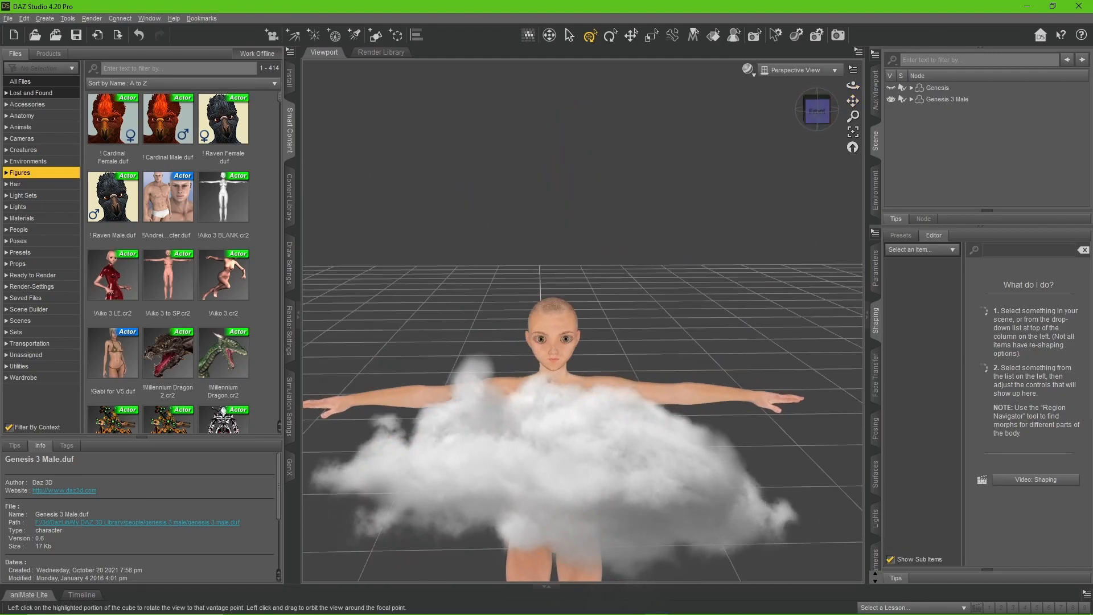
{"action": "left_click_drag", "start_coordinate": [820, 109], "coordinate": [861, 83]}
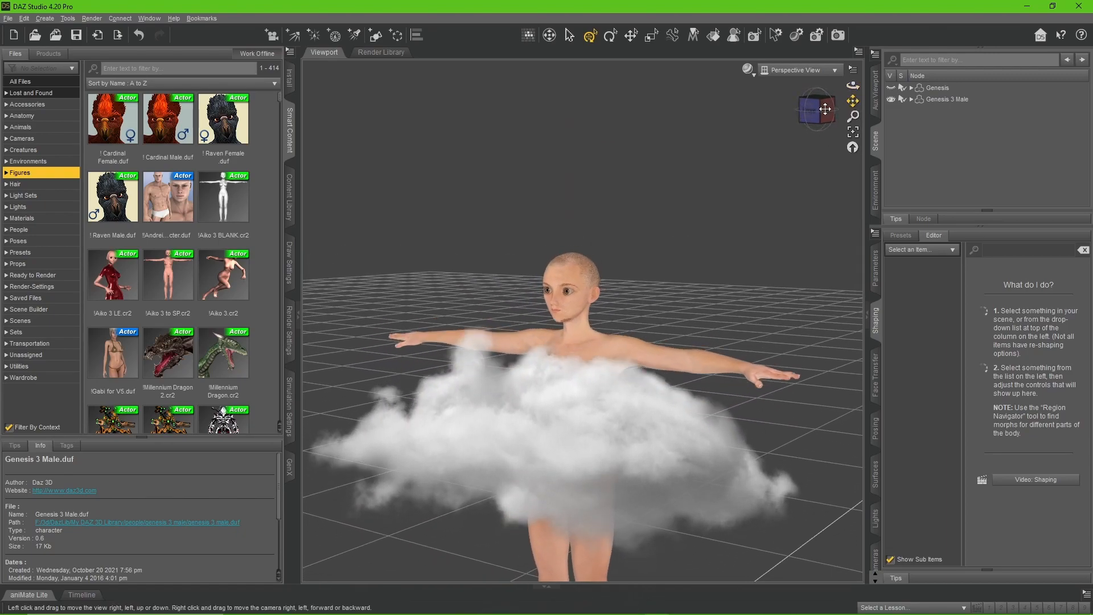
- Return the viewport to Smooth Shaded and centre the view on the figure
{"action": "left_click", "coordinate": [748, 70]}
{"action": "left_click", "coordinate": [756, 181]}
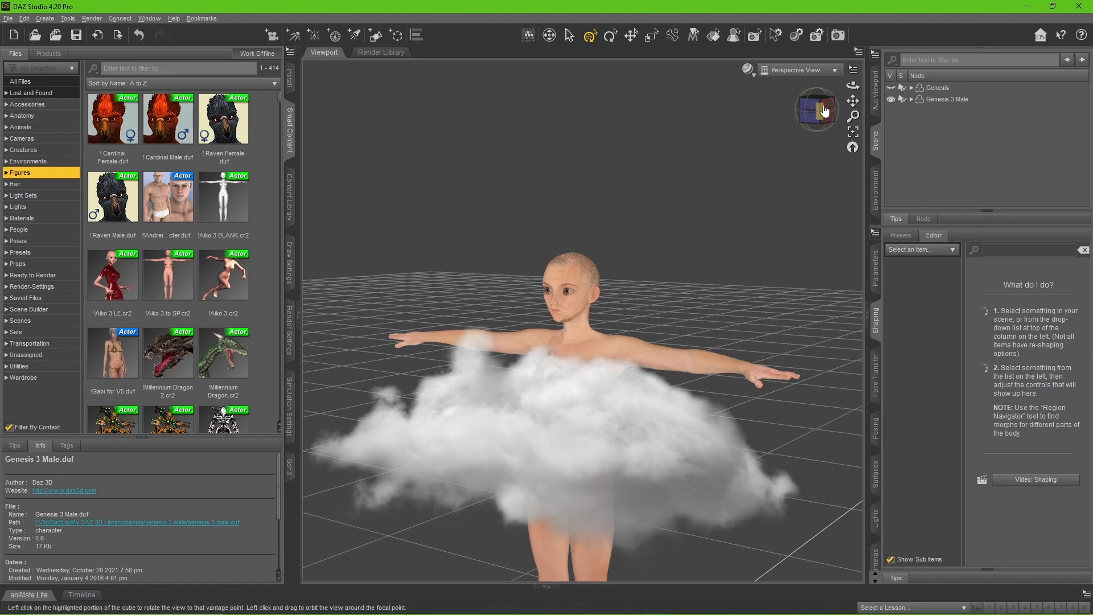
{"action": "left_click", "coordinate": [744, 72]}
{"action": "left_click", "coordinate": [747, 159]}
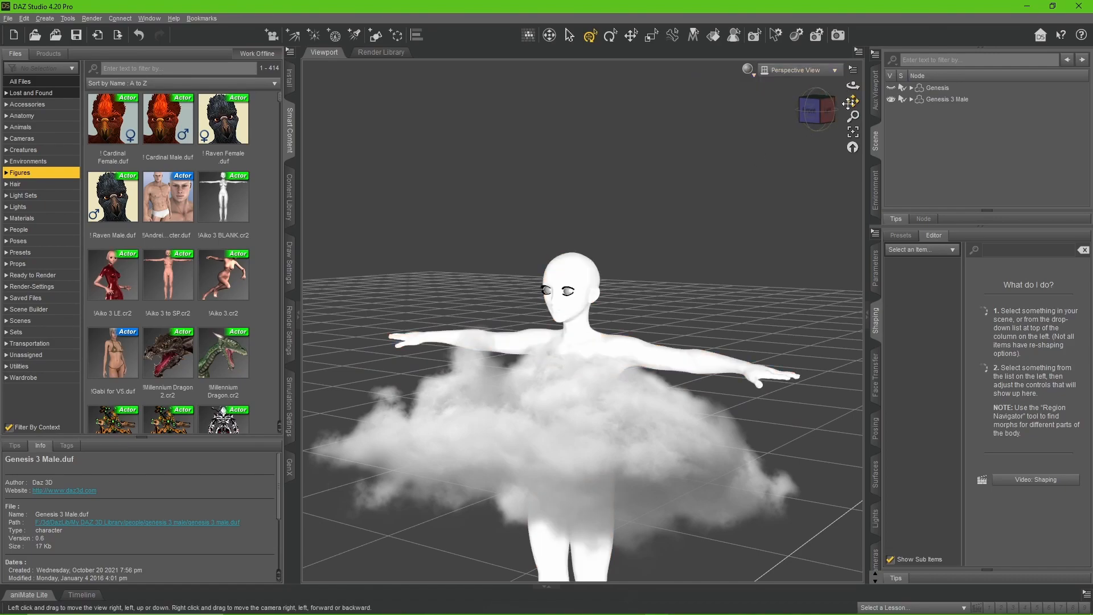
{"action": "left_click_drag", "start_coordinate": [853, 101], "coordinate": [859, 82]}
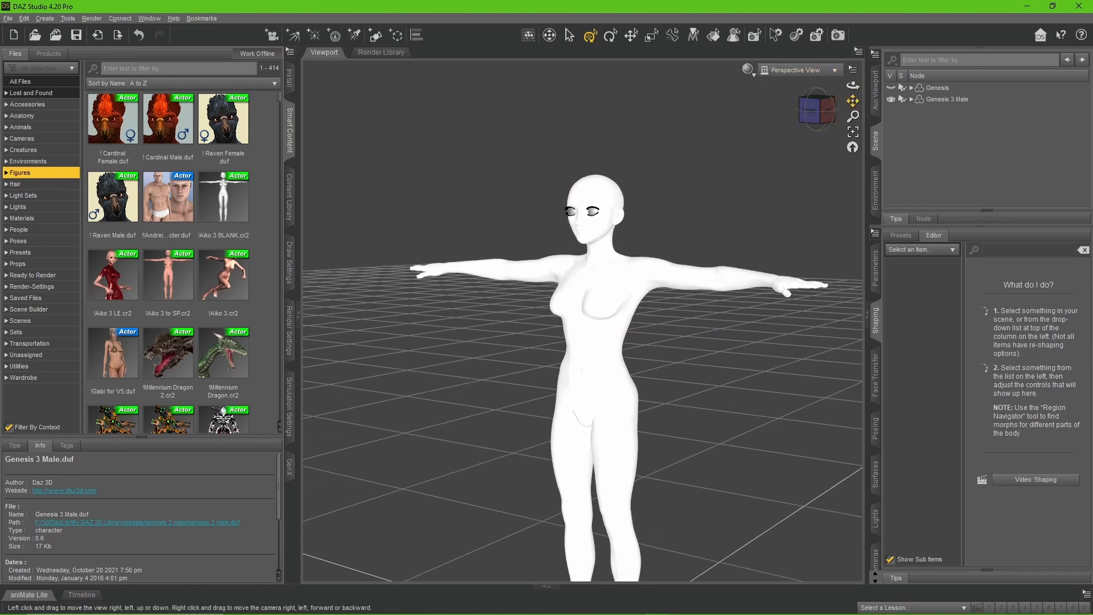
- Open the XTransfer folder under Scripts in the Content Library and widen the folder list
{"action": "left_click", "coordinate": [952, 101]}
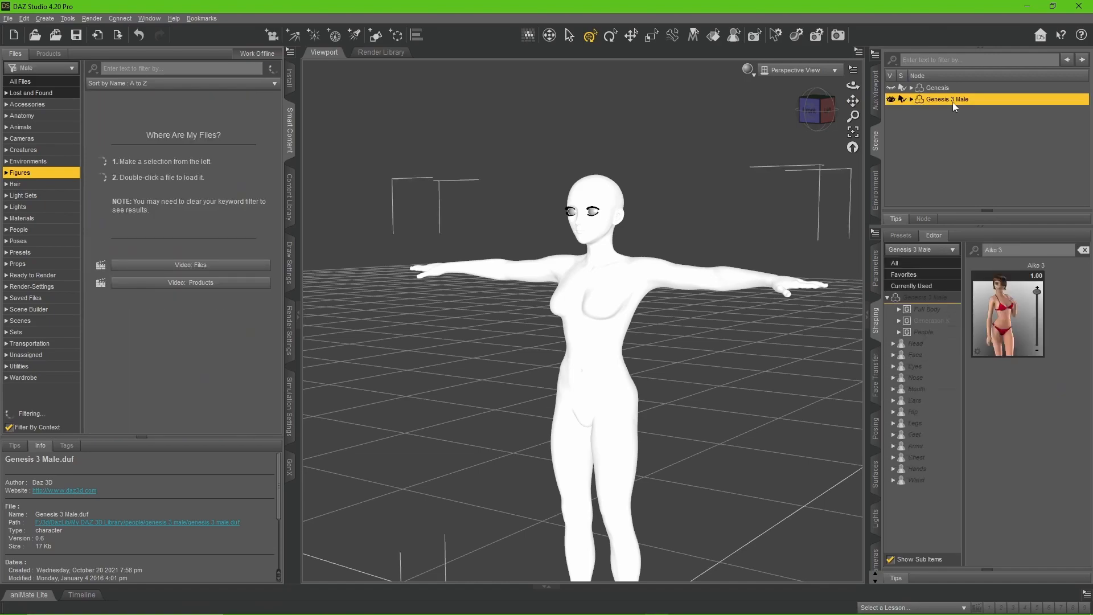
{"action": "left_click", "coordinate": [399, 100]}
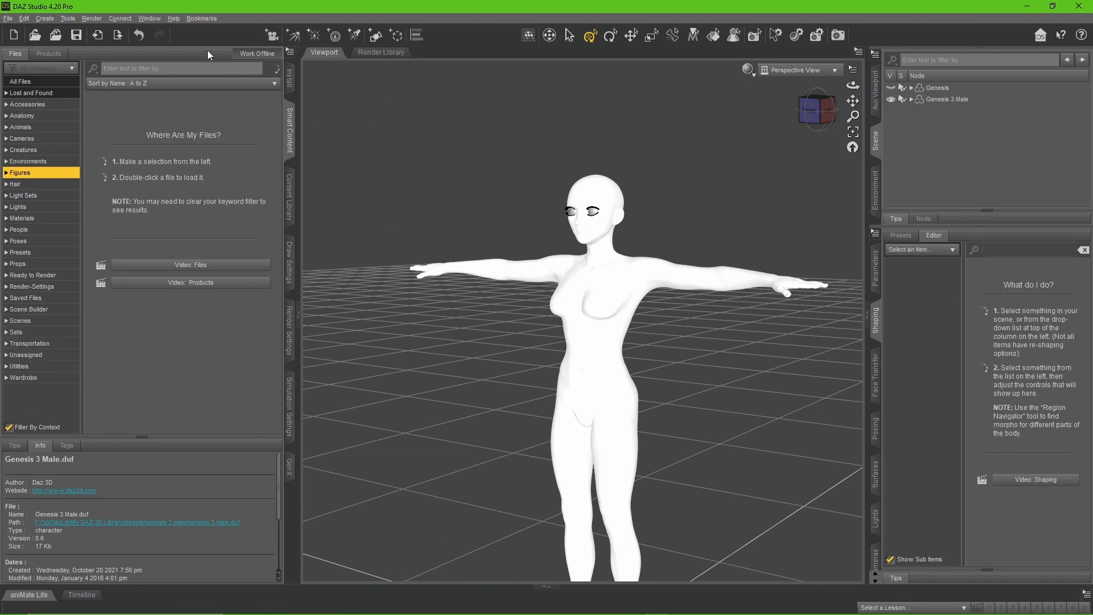
{"action": "left_click", "coordinate": [289, 197]}
{"action": "scroll", "coordinate": [46, 353], "scroll_direction": "down", "scroll_amount": 2}
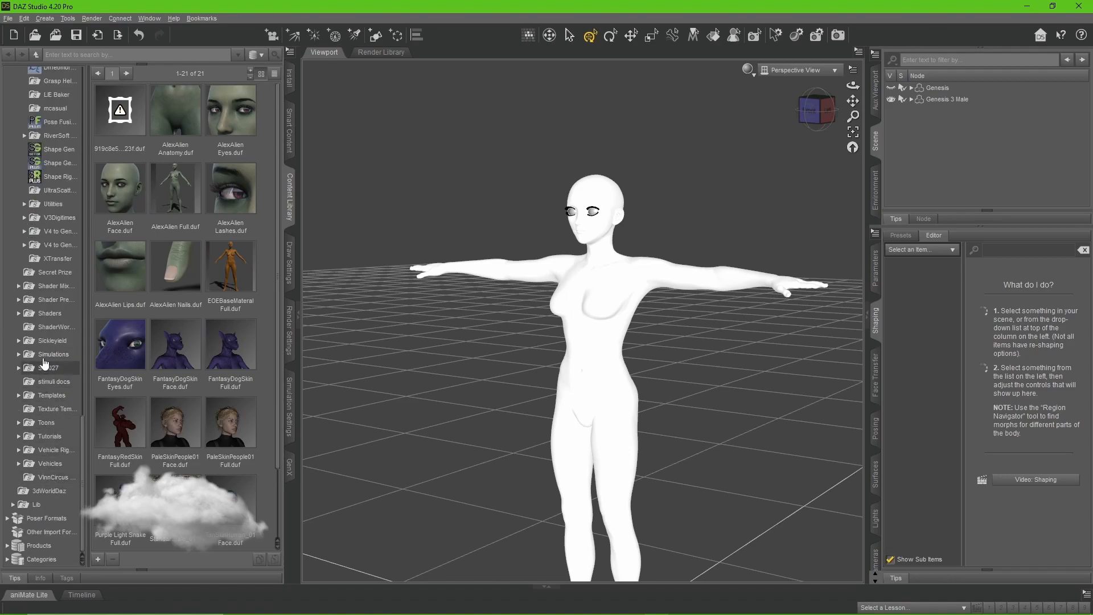
{"action": "scroll", "coordinate": [52, 318], "scroll_direction": "up", "scroll_amount": 2}
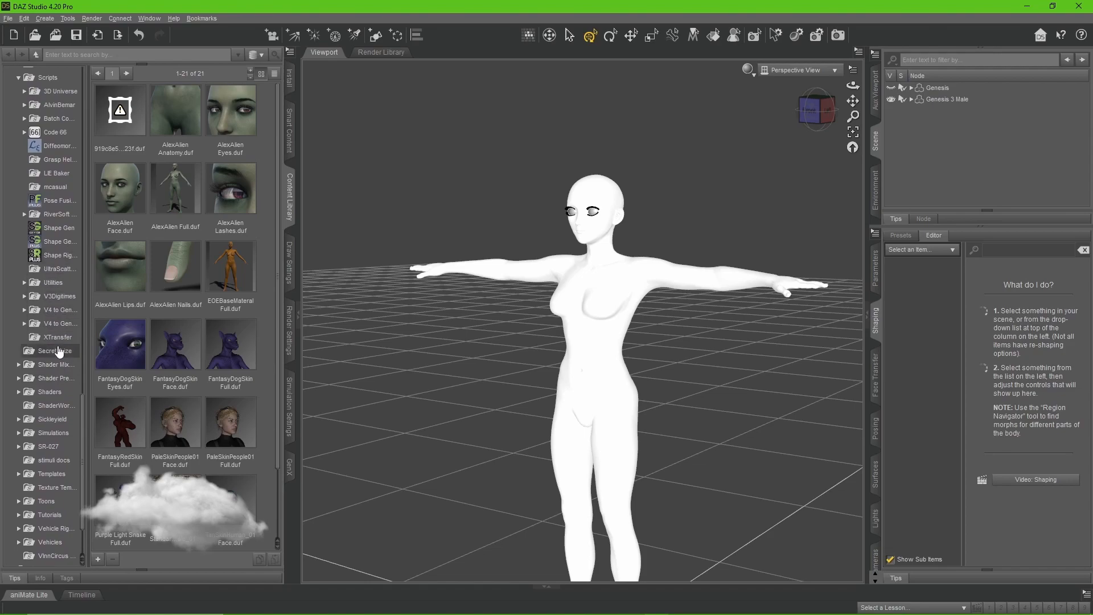
{"action": "scroll", "coordinate": [46, 197], "scroll_direction": "up", "scroll_amount": 3}
{"action": "left_click", "coordinate": [45, 196]}
{"action": "scroll", "coordinate": [57, 356], "scroll_direction": "down", "scroll_amount": 1}
{"action": "left_click_drag", "start_coordinate": [86, 337], "coordinate": [183, 338]}
{"action": "left_click", "coordinate": [80, 414]}
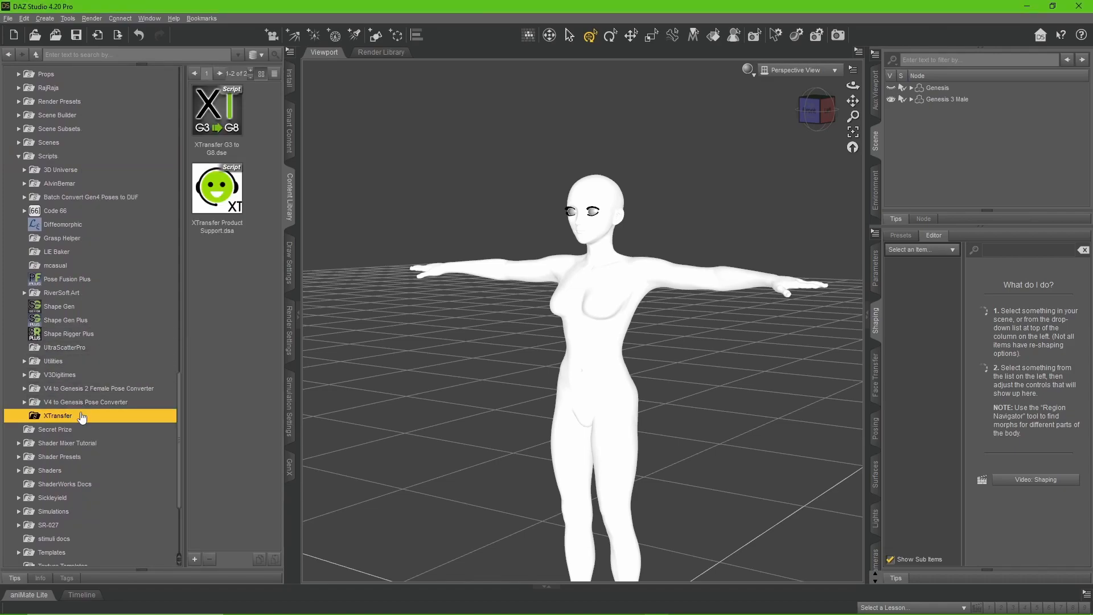
- Mark Genesis 3 Male's Aiko 3 morph, dialed back to zero, as a favorite and run the XTransfer G3 to G8 script
{"action": "left_click", "coordinate": [939, 98]}
{"action": "left_click", "coordinate": [941, 308]}
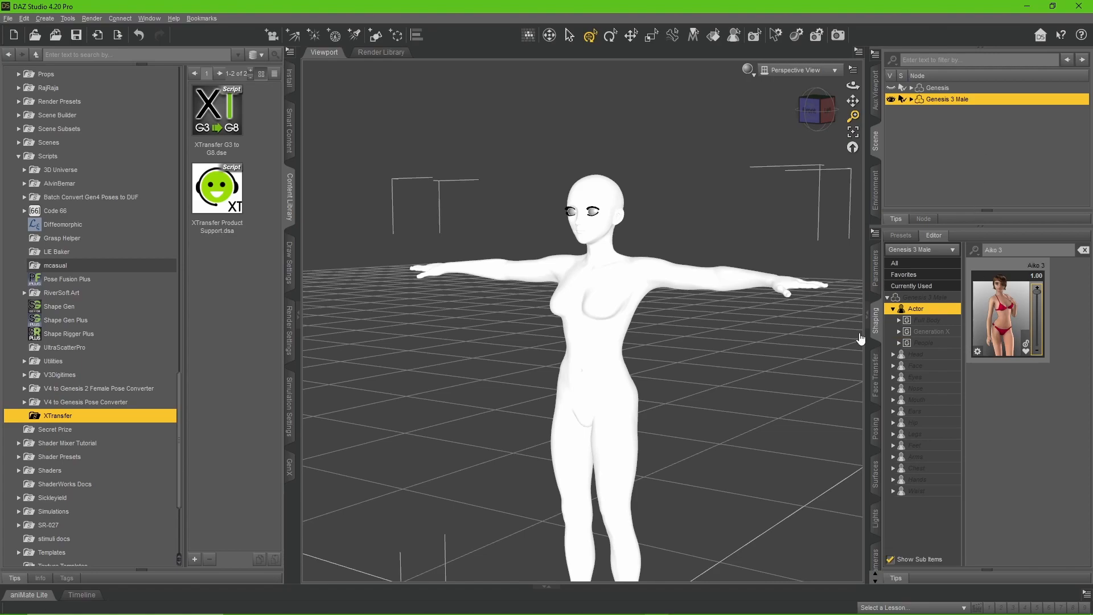
{"action": "double_click", "coordinate": [222, 126]}
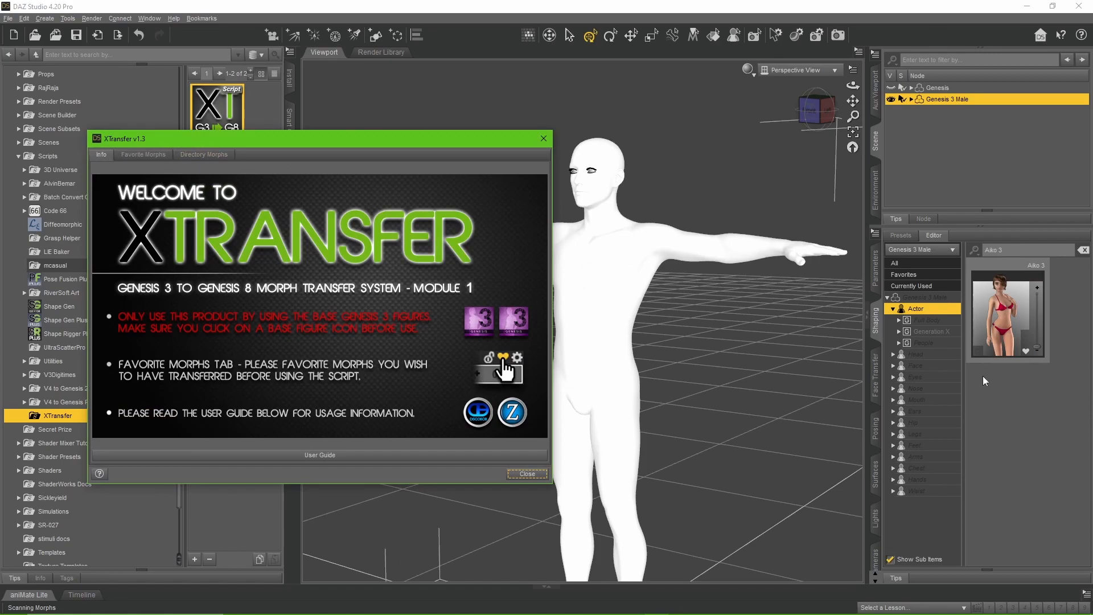
- Transfer the favorite Aiko 3 morph from Genesis 3 Male to Genesis 8 Male and close XTransfer
{"action": "left_click", "coordinate": [143, 155]}
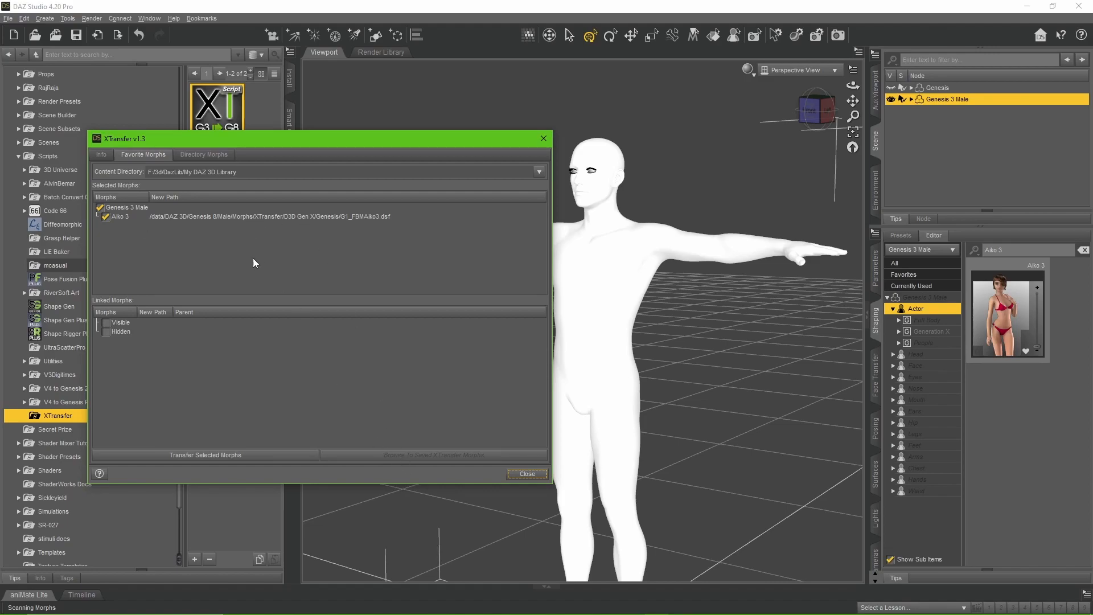
{"action": "left_click", "coordinate": [236, 454]}
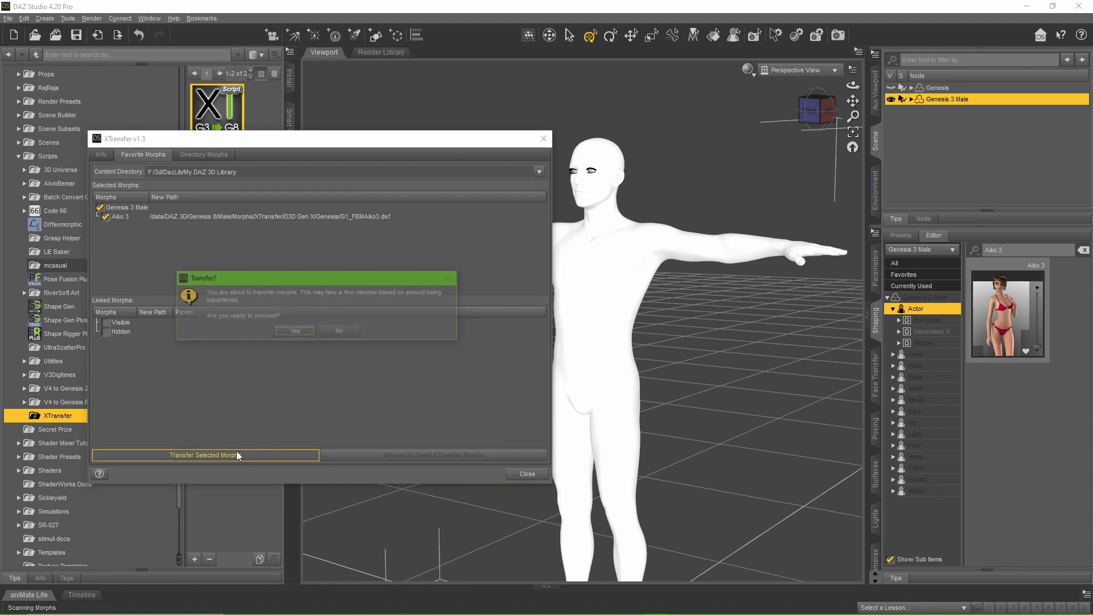
{"action": "left_click", "coordinate": [285, 336]}
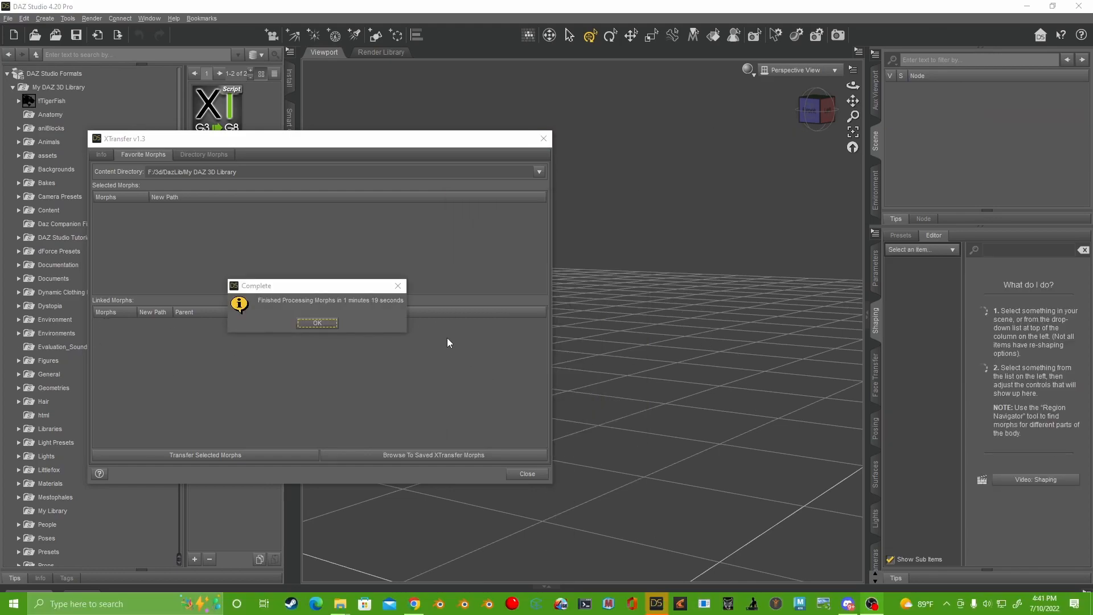
{"action": "left_click", "coordinate": [322, 325]}
{"action": "left_click", "coordinate": [527, 474]}
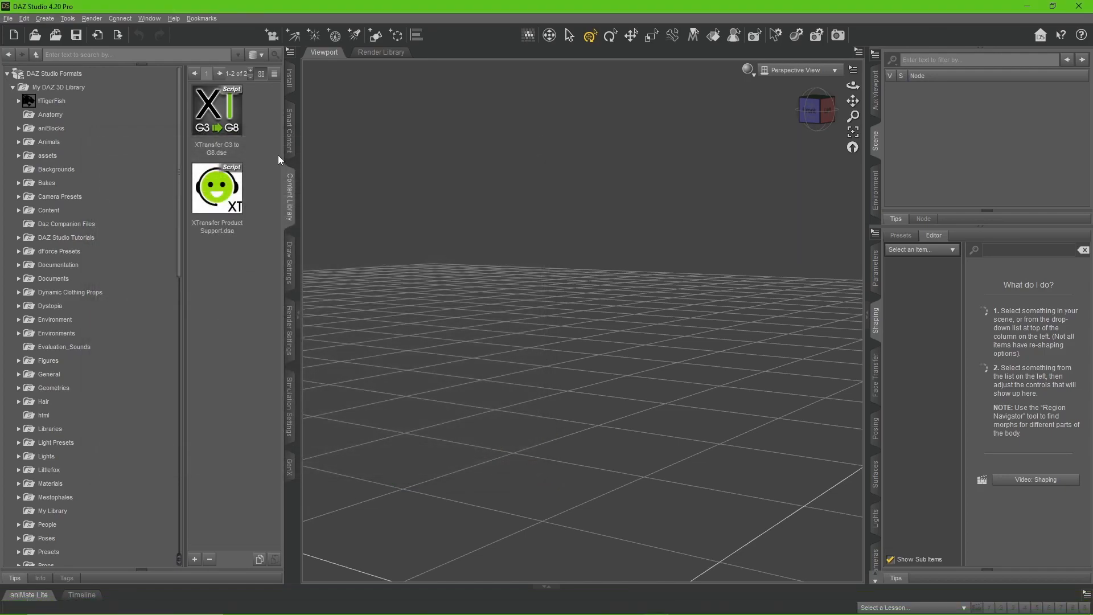
- Load the Genesis 8 Basic Male figure from the Figures category of Smart Content into the empty scene
{"action": "left_click", "coordinate": [290, 132]}
{"action": "left_click", "coordinate": [171, 206]}
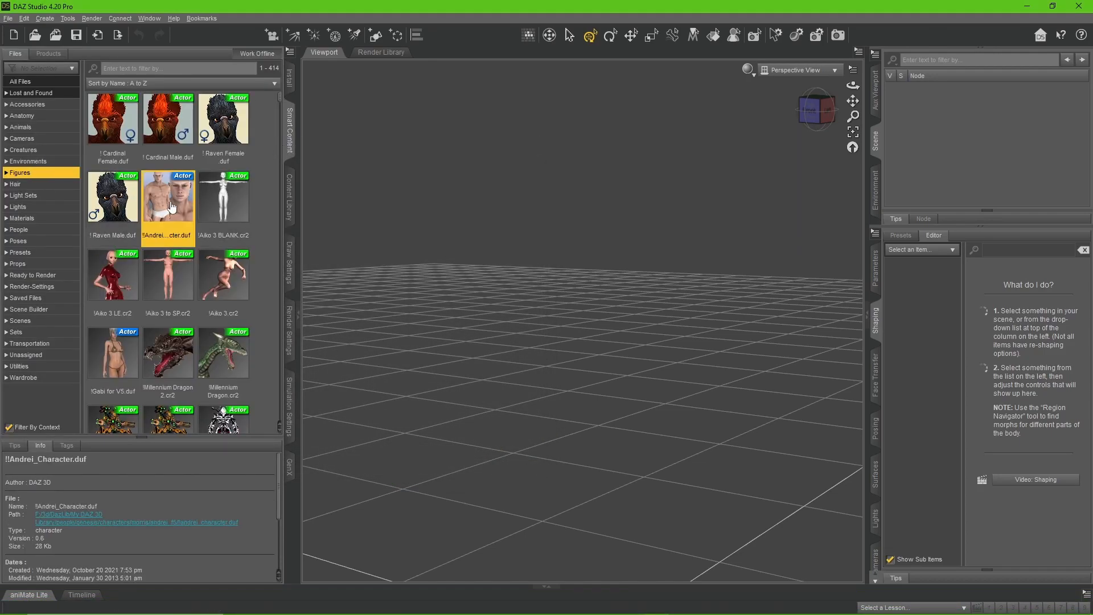
{"action": "scroll", "coordinate": [171, 206], "scroll_direction": "down", "scroll_amount": 10}
{"action": "left_click", "coordinate": [184, 307]}
{"action": "double_click", "coordinate": [239, 305]}
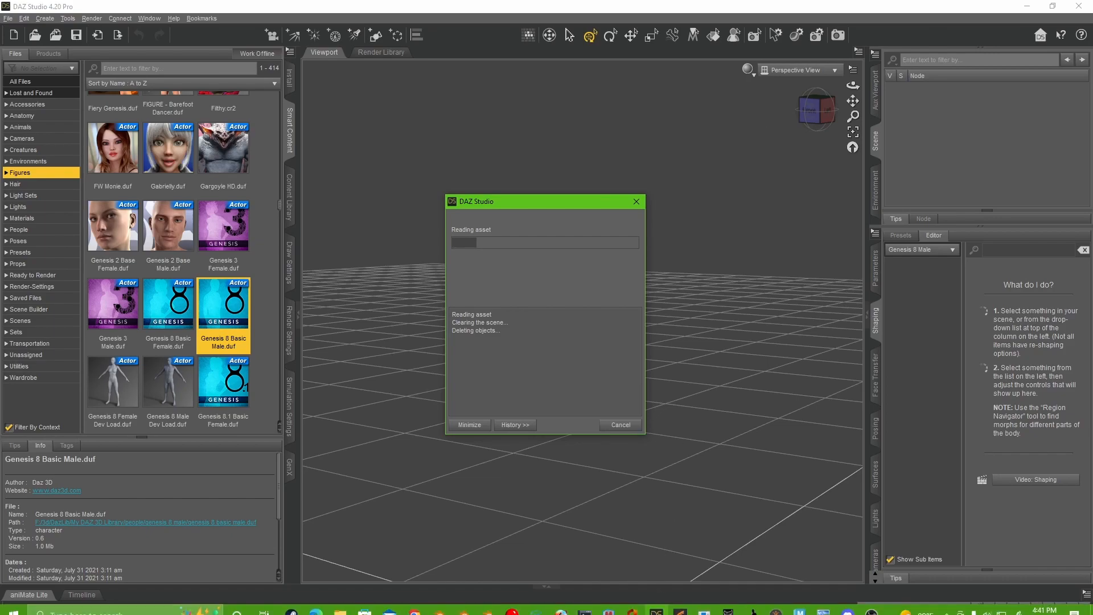
- Switch to the browser to look at the XTransfer Genesis 3 to Genesis 8 product page, and return to DAZ Studio
{"action": "left_click", "coordinate": [415, 605]}
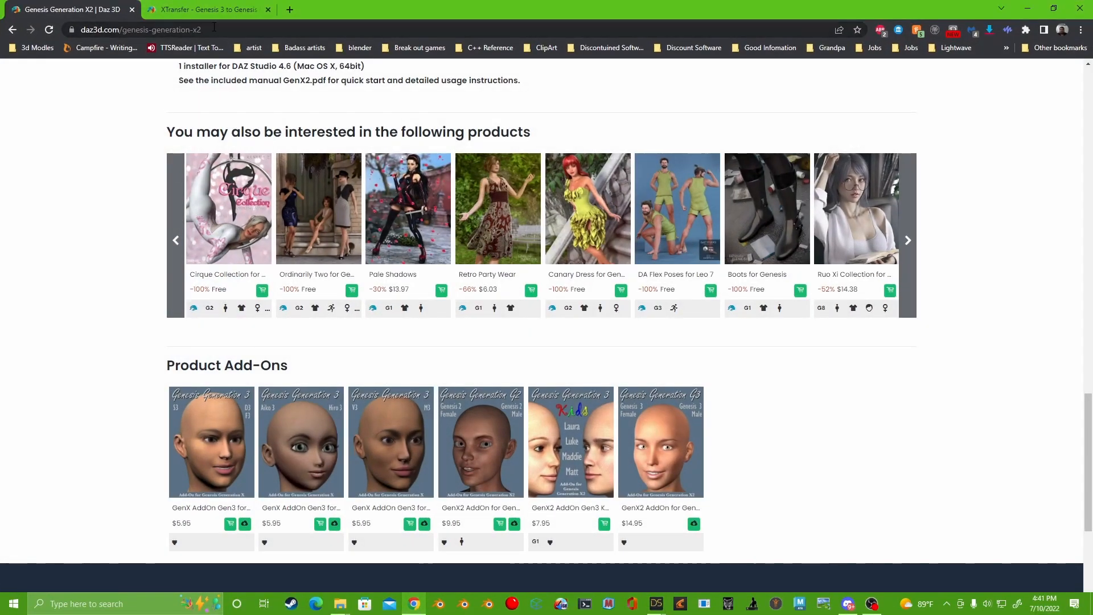
{"action": "left_click", "coordinate": [208, 9]}
{"action": "left_click", "coordinate": [1029, 9]}
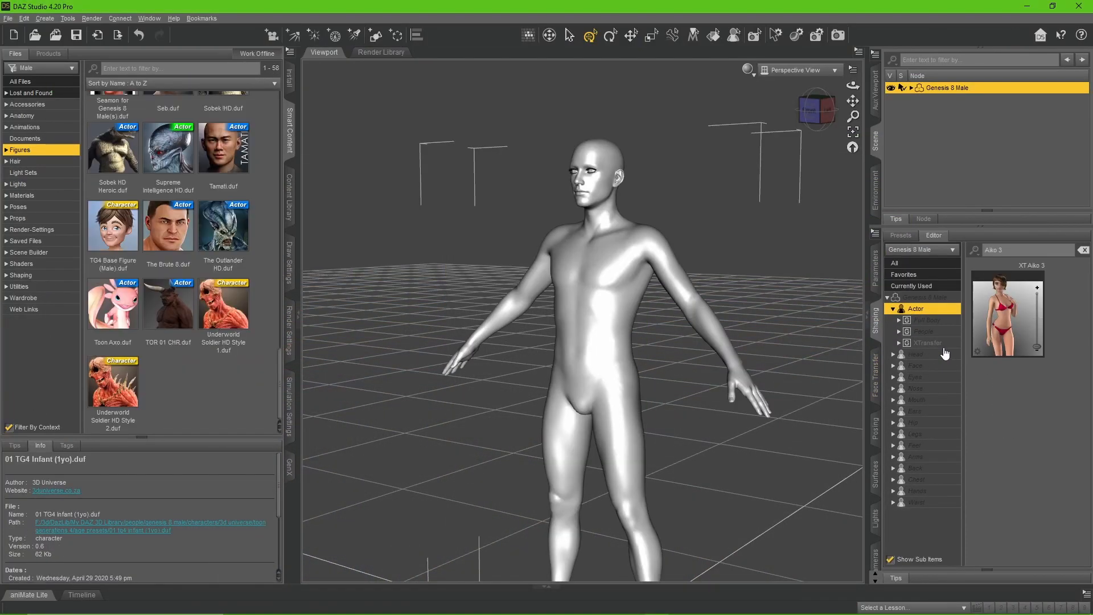
- Set the XT Aiko 3 morph in Genesis 8 Male's XTransfer group to 1.00 and view the figure from the front
{"action": "left_click", "coordinate": [934, 343]}
{"action": "left_click", "coordinate": [1034, 354]}
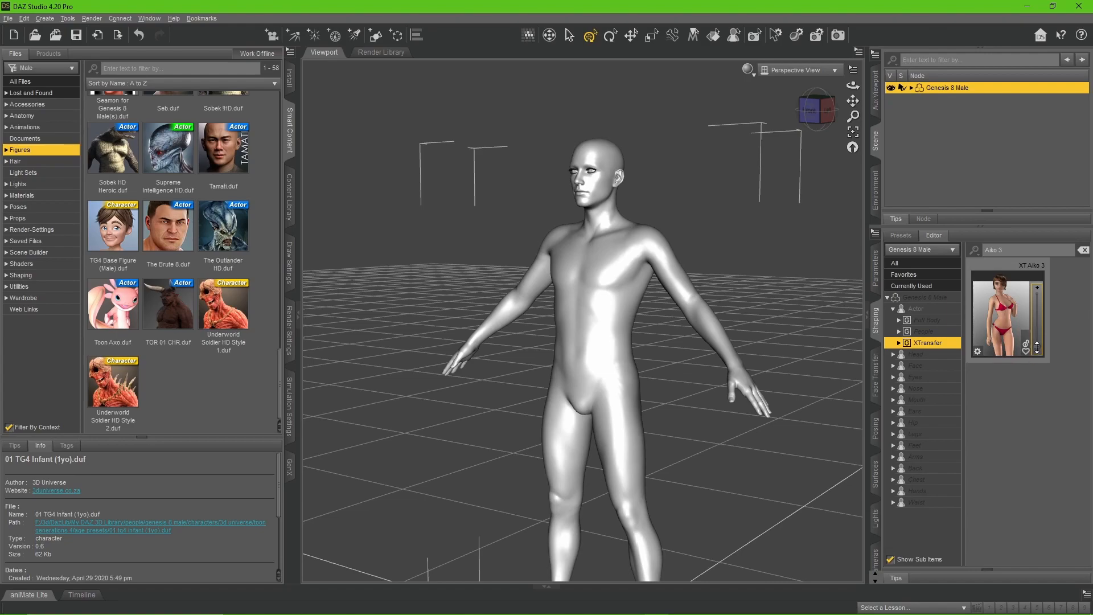
{"action": "mouse_move", "coordinate": [814, 106]}
{"action": "left_mouse_down"}
{"action": "mouse_move", "coordinate": [840, 107]}
{"action": "mouse_move", "coordinate": [746, 106]}
{"action": "mouse_move", "coordinate": [819, 110]}
{"action": "left_mouse_up"}
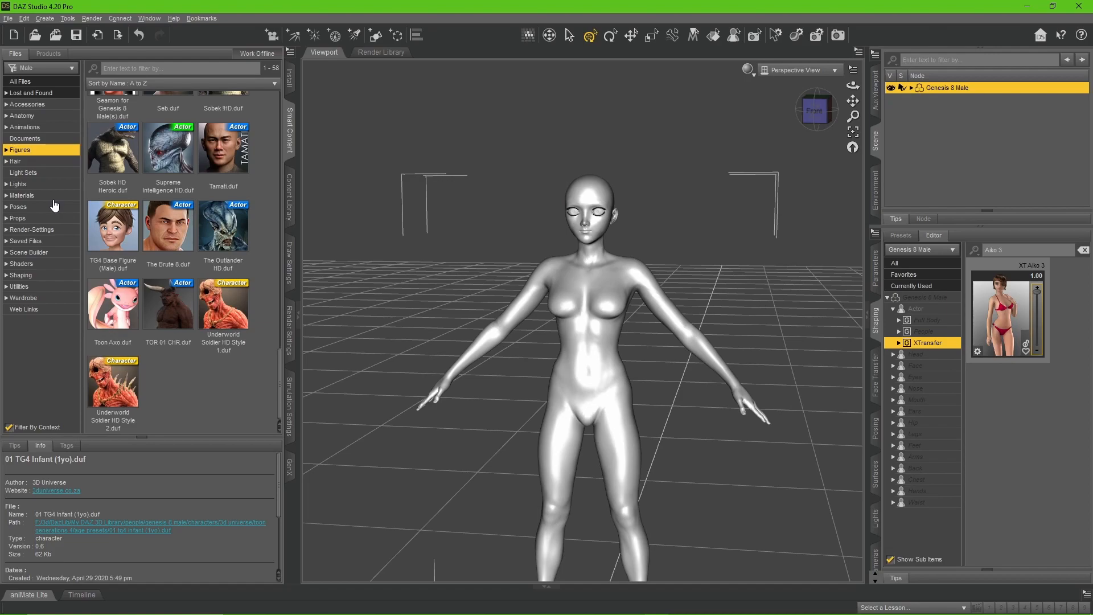
- Delete the Genesis 8 Male figure from the scene
{"action": "scroll", "coordinate": [171, 313], "scroll_direction": "up", "scroll_amount": 20}
{"action": "scroll", "coordinate": [175, 319], "scroll_direction": "down", "scroll_amount": 3}
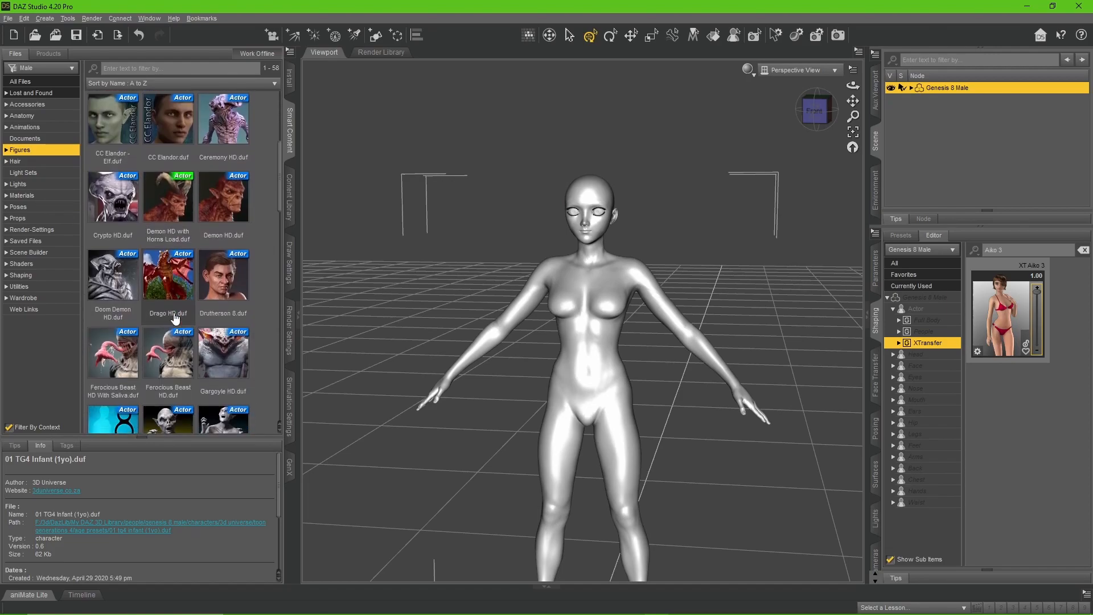
{"action": "left_click", "coordinate": [984, 150]}
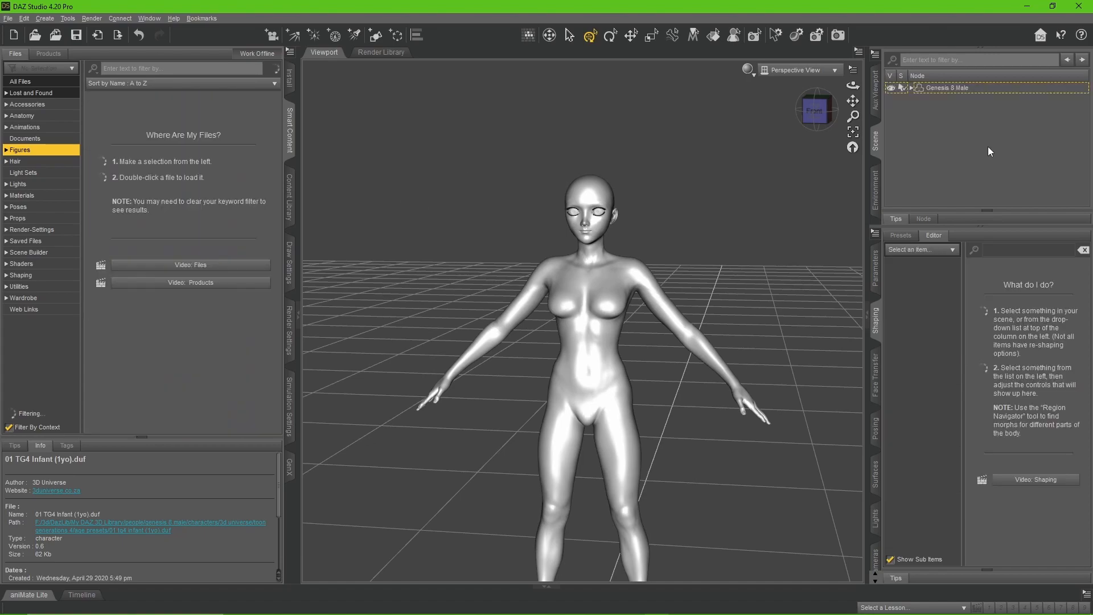
{"action": "left_click", "coordinate": [996, 91]}
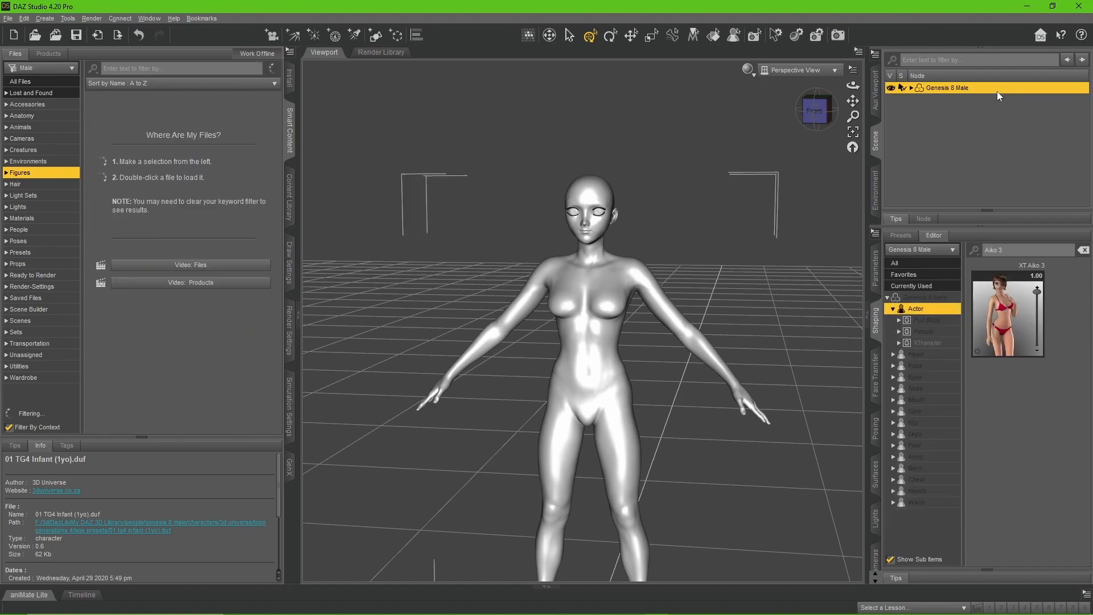
{"action": "key", "text": "Delete"}
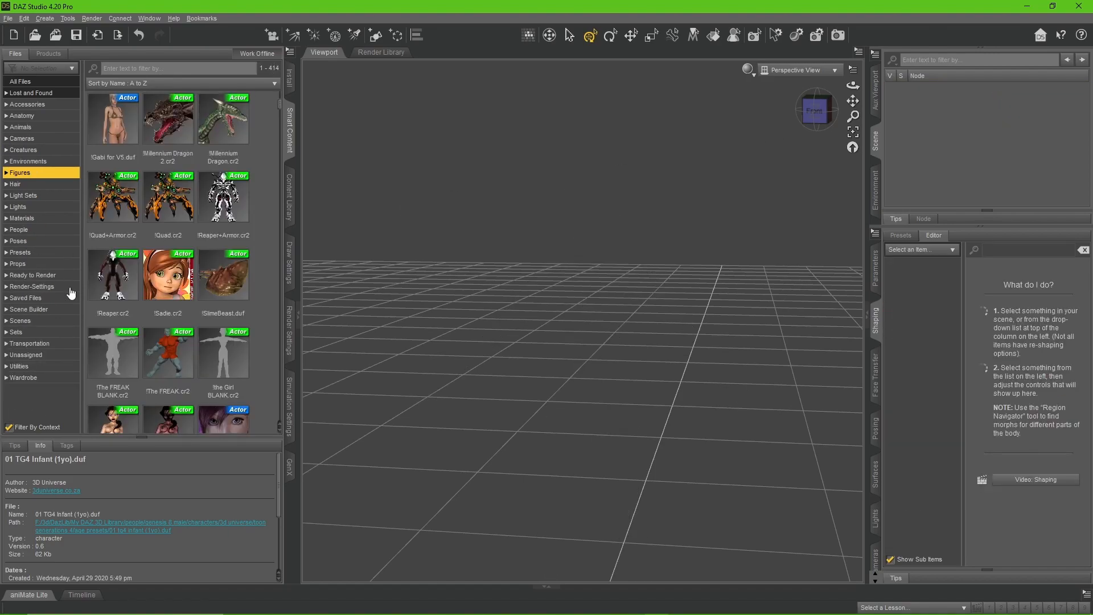
- Load the Genesis 2 Base Male figure from the Figures category into the scene
{"action": "left_click", "coordinate": [175, 202]}
{"action": "key", "text": "g"}
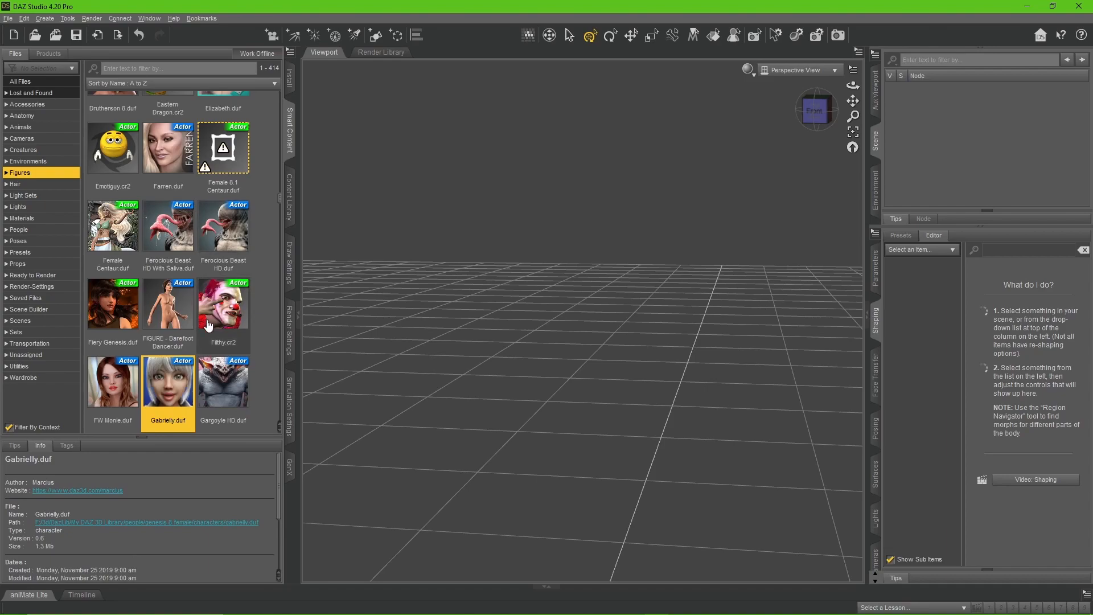
{"action": "scroll", "coordinate": [223, 291], "scroll_direction": "down", "scroll_amount": 3}
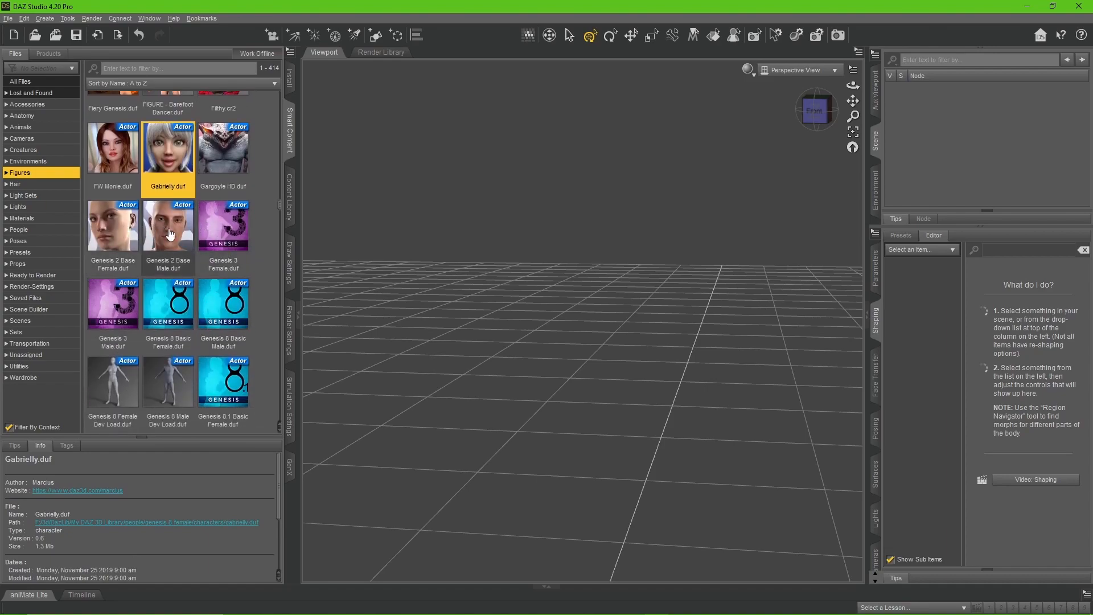
{"action": "left_click", "coordinate": [168, 232]}
{"action": "double_click", "coordinate": [168, 231]}
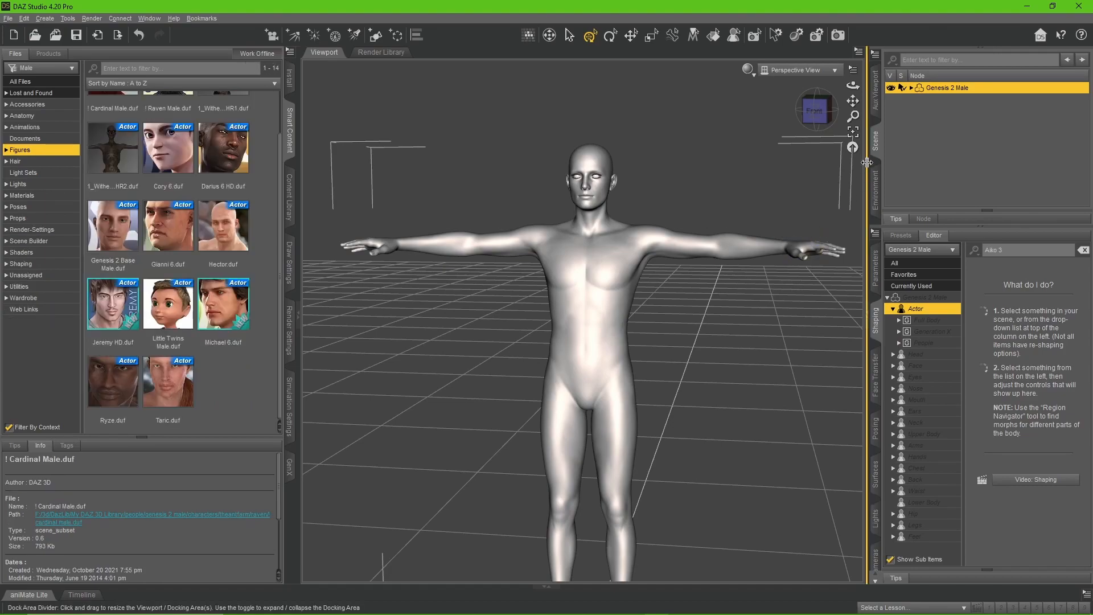
- Clear the Aiko 3 filter and look through all of Genesis 2 Male's shaping morphs
{"action": "scroll", "coordinate": [187, 217], "scroll_direction": "up", "scroll_amount": 2}
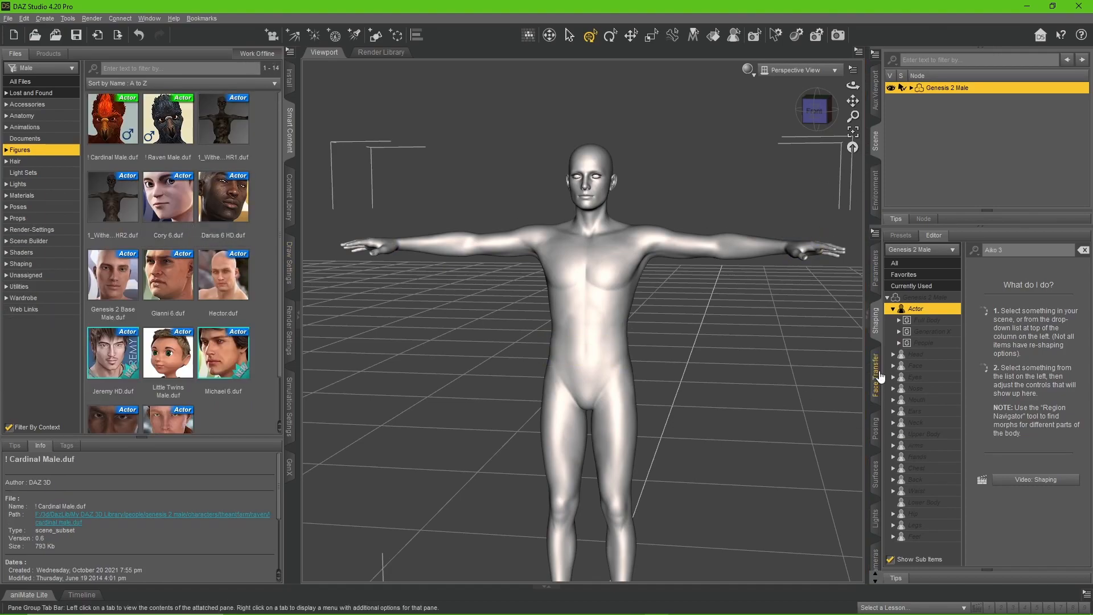
{"action": "left_click", "coordinate": [928, 297]}
{"action": "left_click", "coordinate": [1084, 250]}
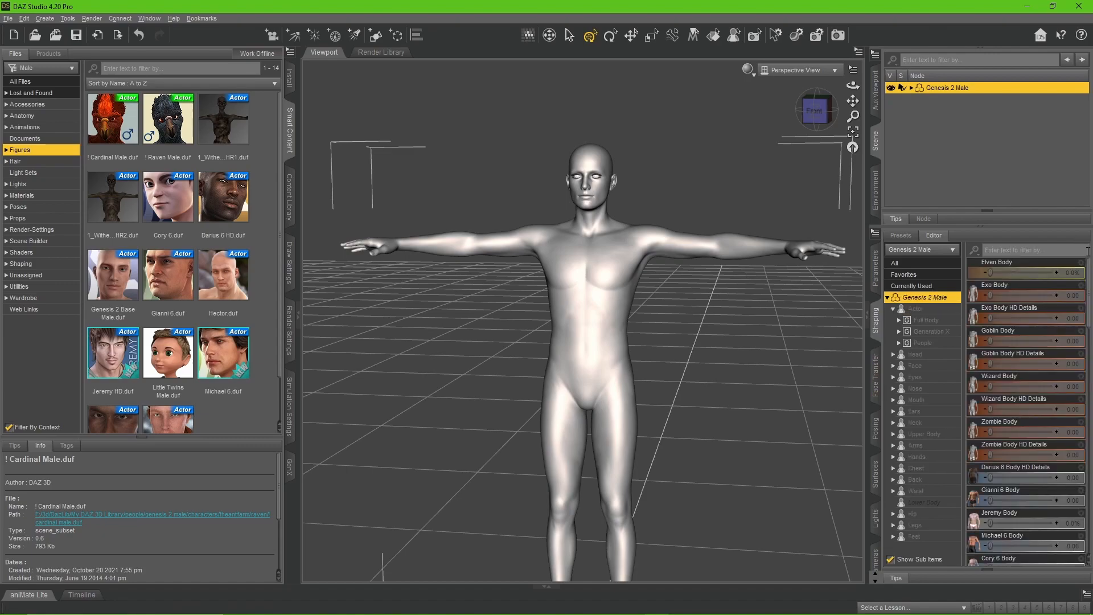
{"action": "scroll", "coordinate": [1022, 418], "scroll_direction": "down", "scroll_amount": 10}
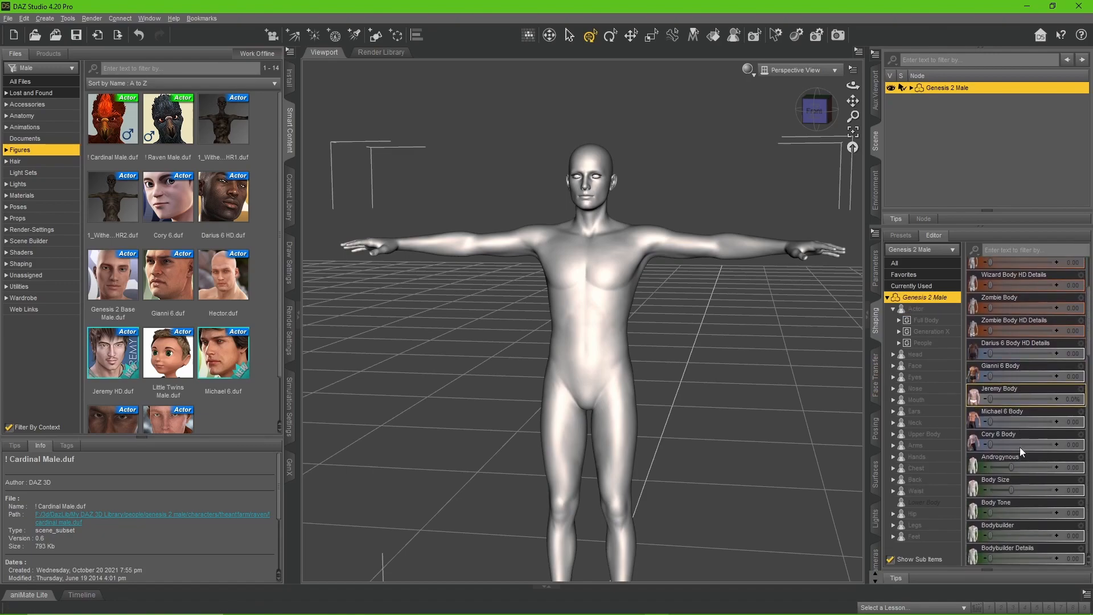
{"action": "scroll", "coordinate": [1019, 450], "scroll_direction": "down", "scroll_amount": 10}
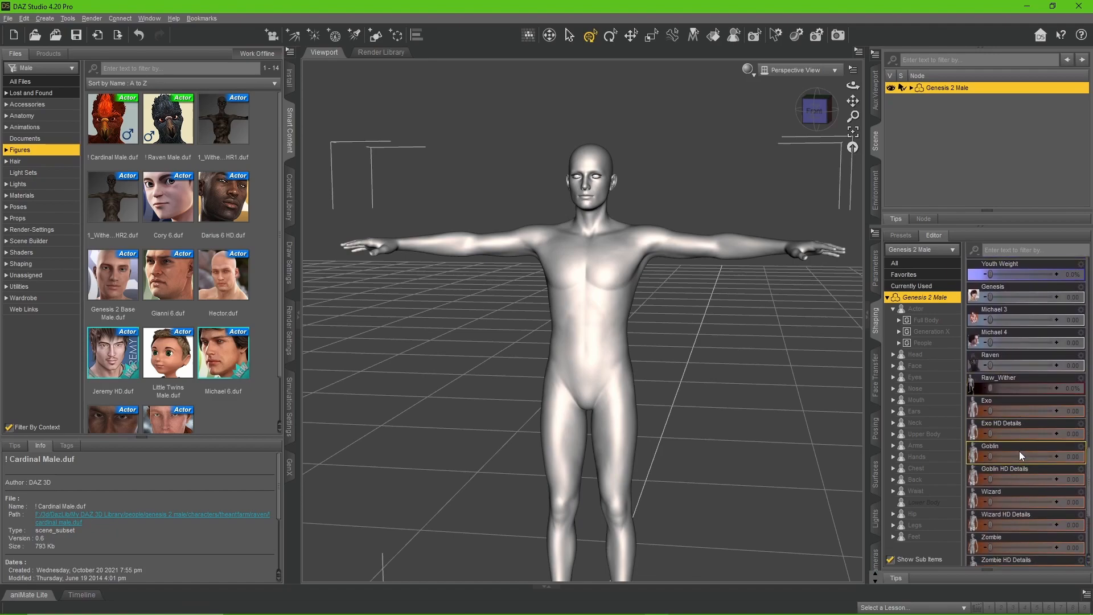
{"action": "scroll", "coordinate": [1018, 438], "scroll_direction": "down", "scroll_amount": 5}
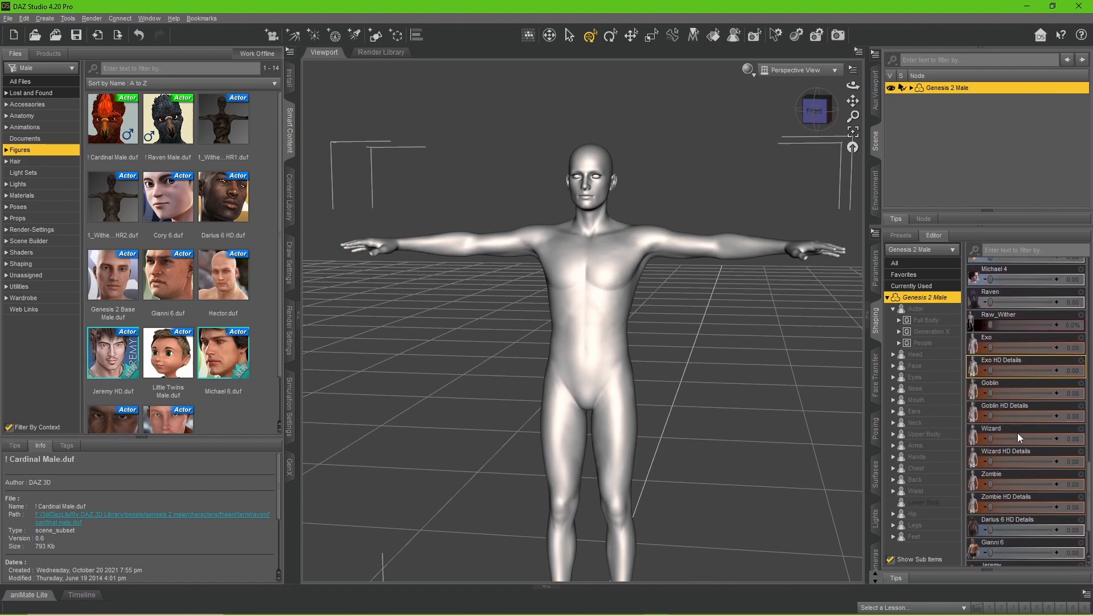
{"action": "scroll", "coordinate": [1017, 434], "scroll_direction": "down", "scroll_amount": 2}
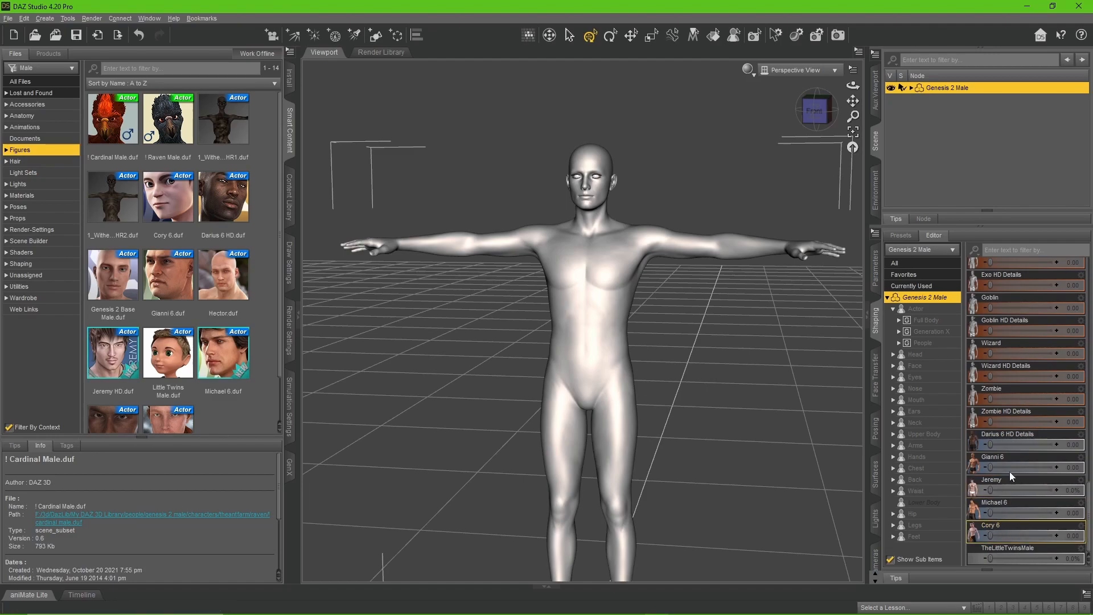
{"action": "scroll", "coordinate": [1015, 457], "scroll_direction": "down", "scroll_amount": 10}
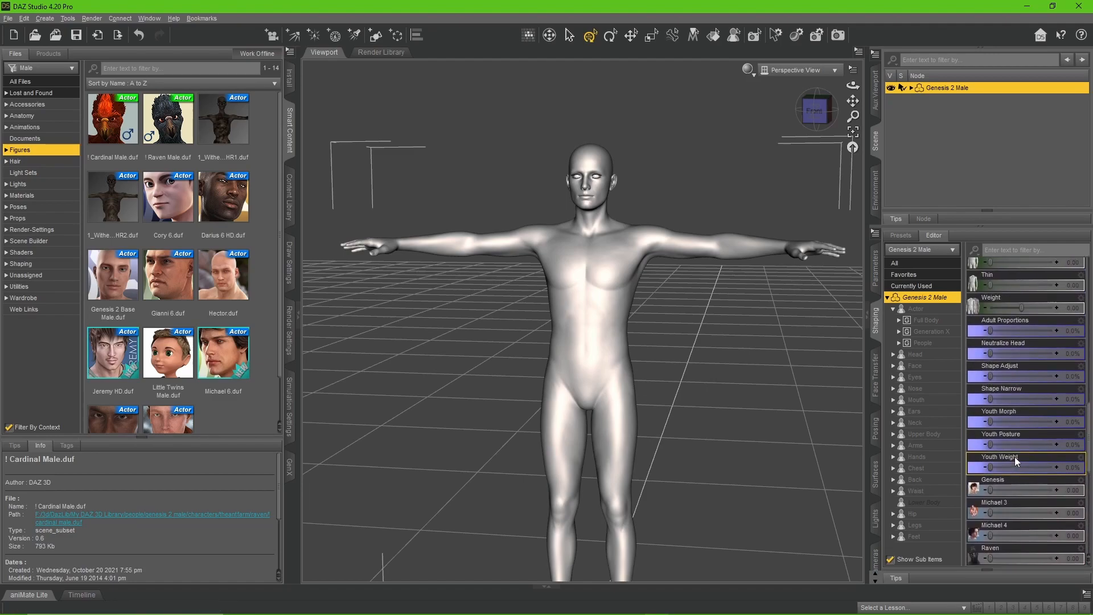
{"action": "scroll", "coordinate": [1014, 457], "scroll_direction": "up", "scroll_amount": 13}
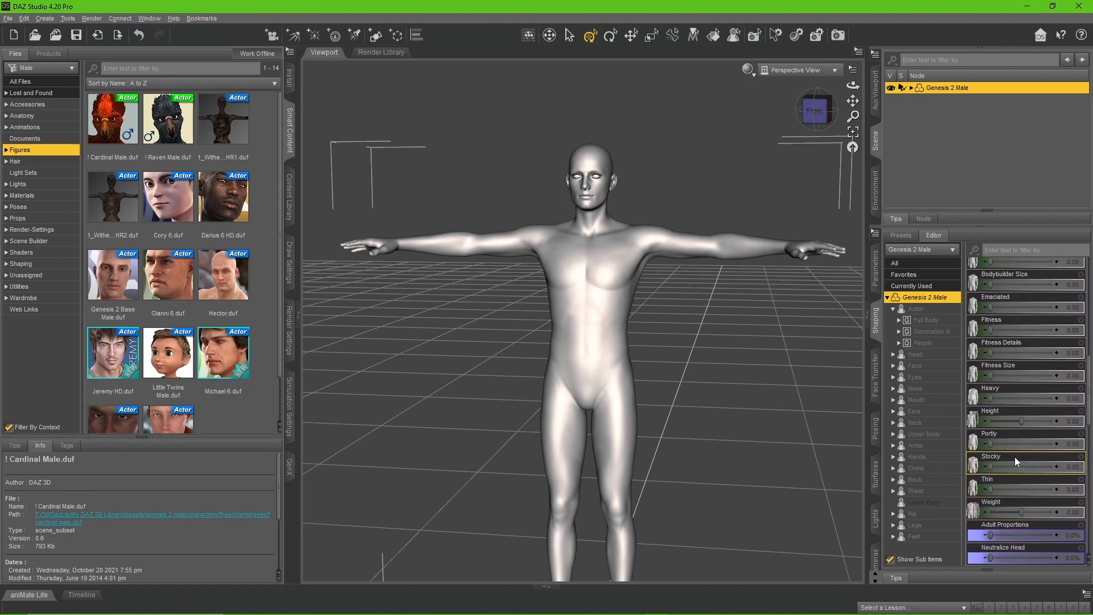
{"action": "scroll", "coordinate": [1015, 457], "scroll_direction": "up", "scroll_amount": 2}
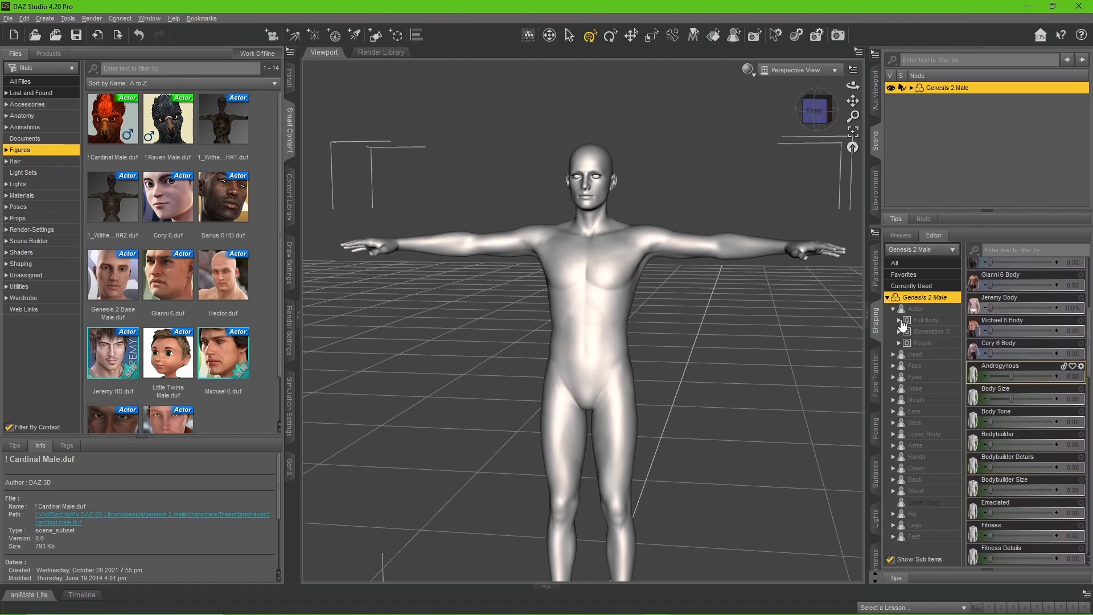
- Apply the Zombie Body morph from Genesis 2 Male's Full Body group and set Zombie Body HD Details to 1.00
{"action": "left_click", "coordinate": [960, 323]}
{"action": "scroll", "coordinate": [1034, 373], "scroll_direction": "down", "scroll_amount": 5}
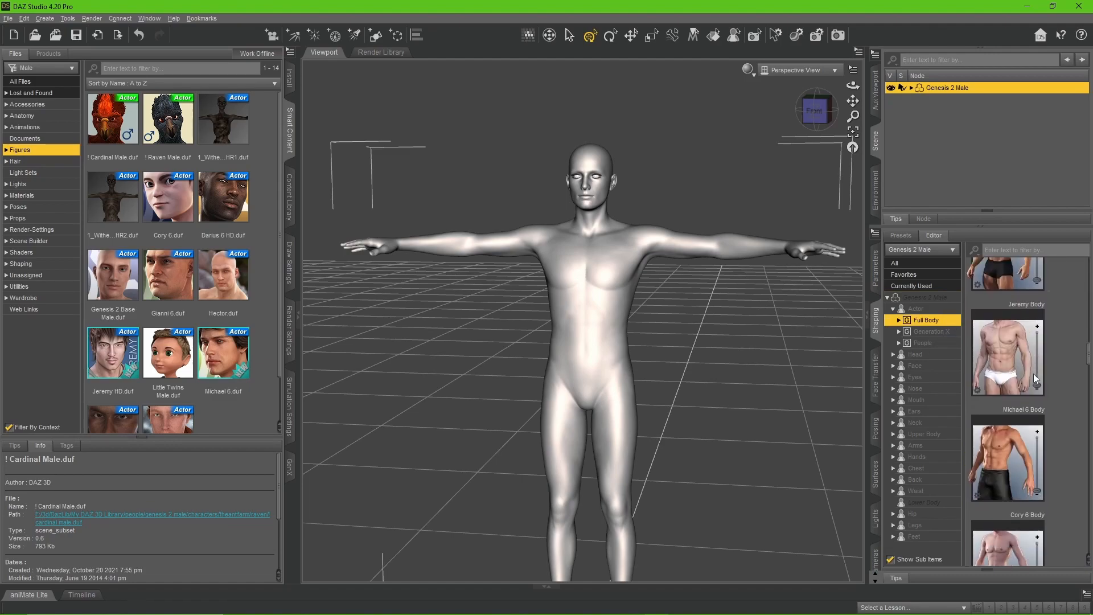
{"action": "scroll", "coordinate": [1034, 378], "scroll_direction": "down", "scroll_amount": 15}
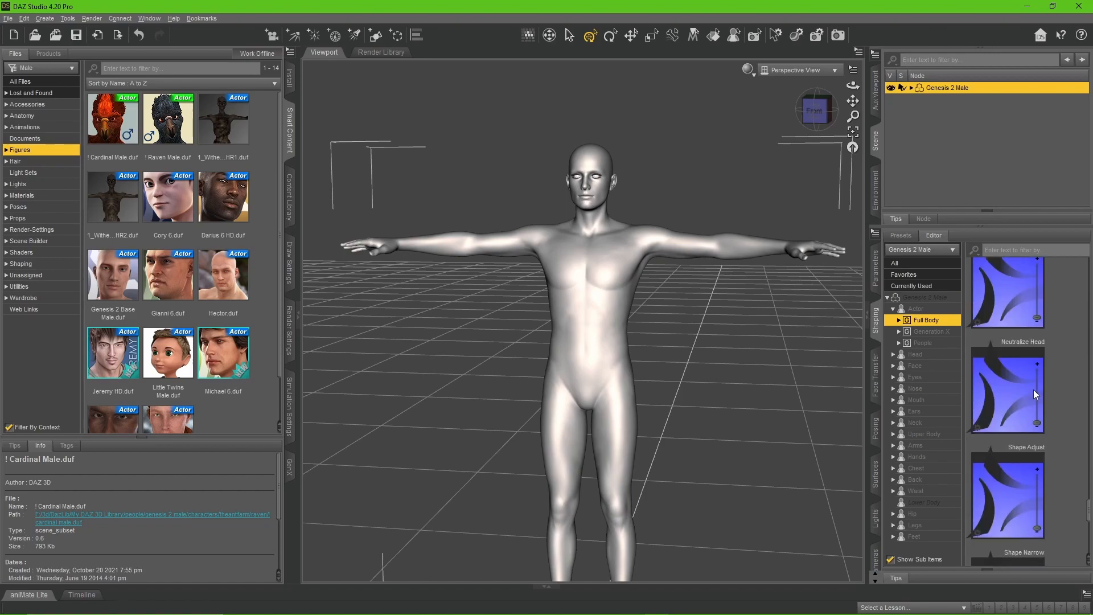
{"action": "scroll", "coordinate": [1035, 395], "scroll_direction": "down", "scroll_amount": 10}
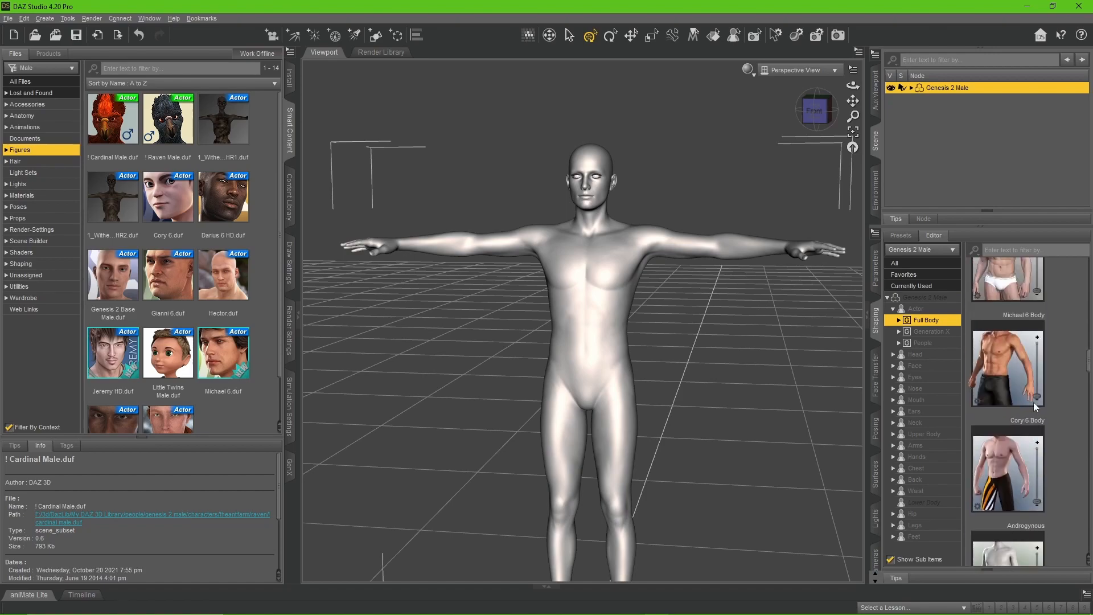
{"action": "scroll", "coordinate": [1041, 380], "scroll_direction": "down", "scroll_amount": 6}
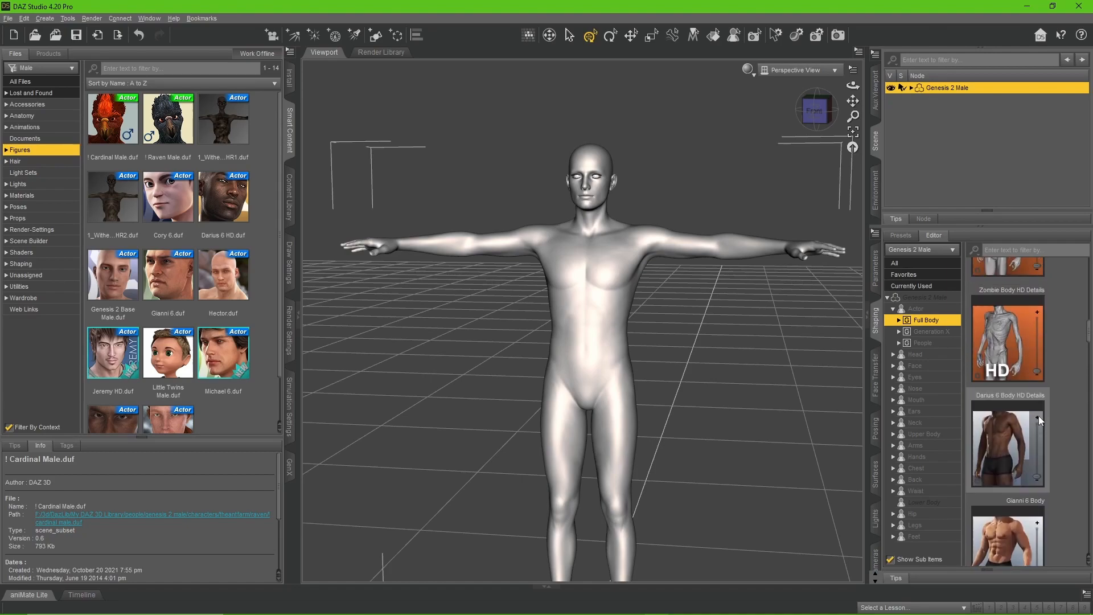
{"action": "left_click_drag", "start_coordinate": [1031, 380], "coordinate": [1032, 397]}
{"action": "scroll", "coordinate": [1035, 403], "scroll_direction": "up", "scroll_amount": 11}
{"action": "scroll", "coordinate": [1041, 502], "scroll_direction": "down", "scroll_amount": 1}
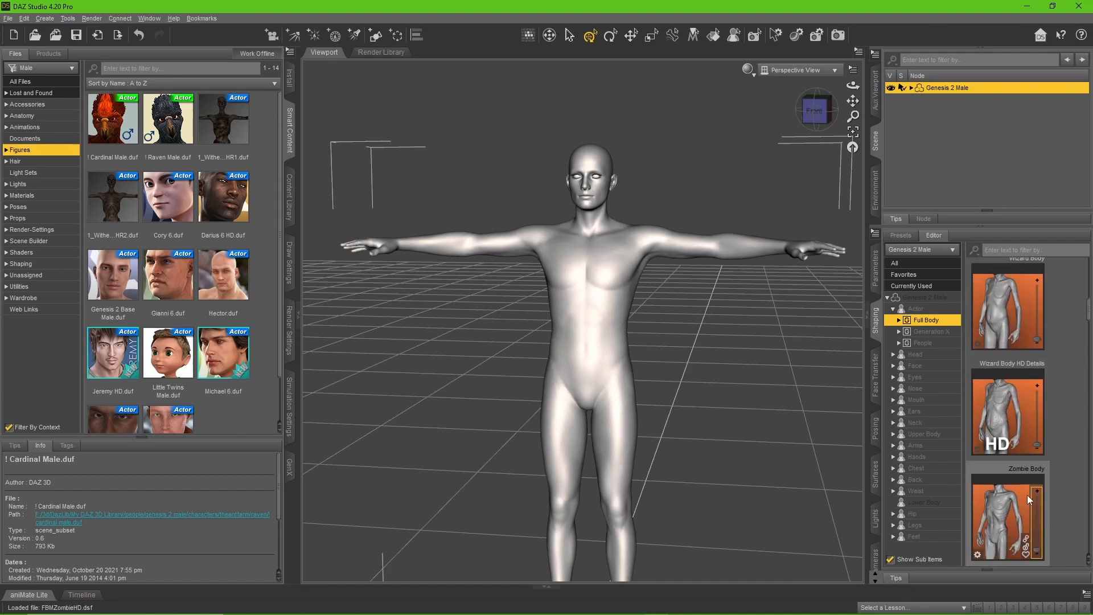
{"action": "scroll", "coordinate": [1032, 485], "scroll_direction": "down", "scroll_amount": 5}
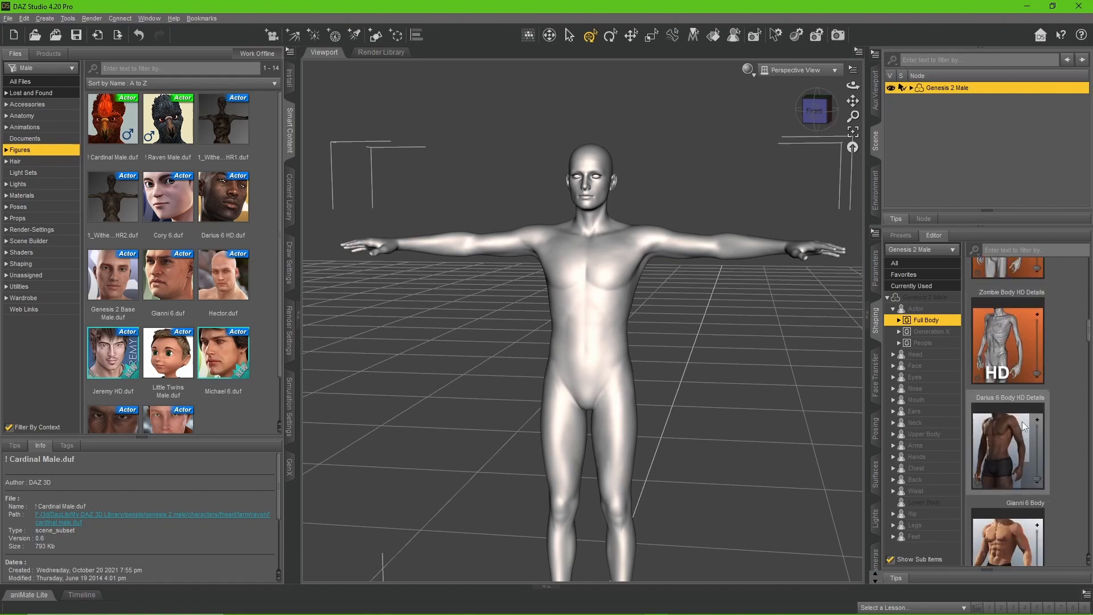
{"action": "scroll", "coordinate": [1008, 387], "scroll_direction": "up", "scroll_amount": 5}
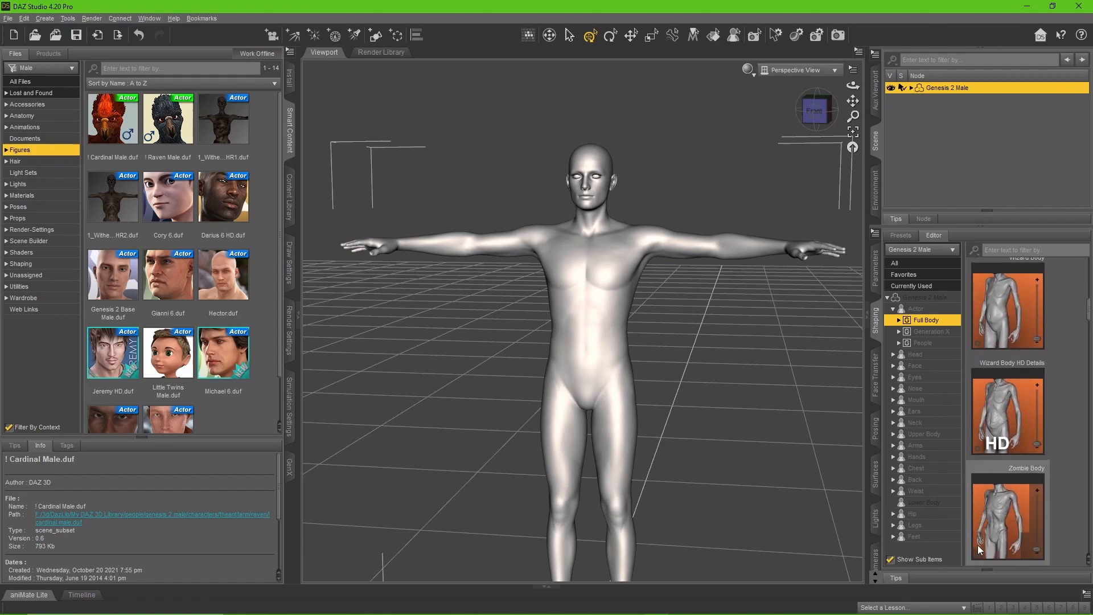
{"action": "left_click_drag", "start_coordinate": [1037, 551], "coordinate": [1037, 489]}
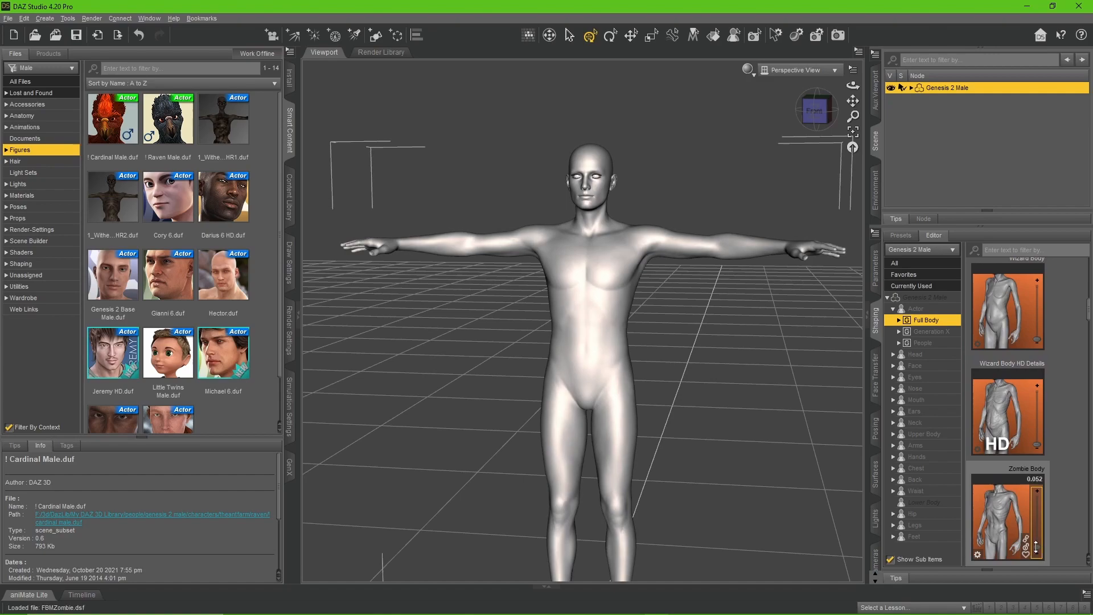
{"action": "scroll", "coordinate": [1051, 432], "scroll_direction": "down", "scroll_amount": 5}
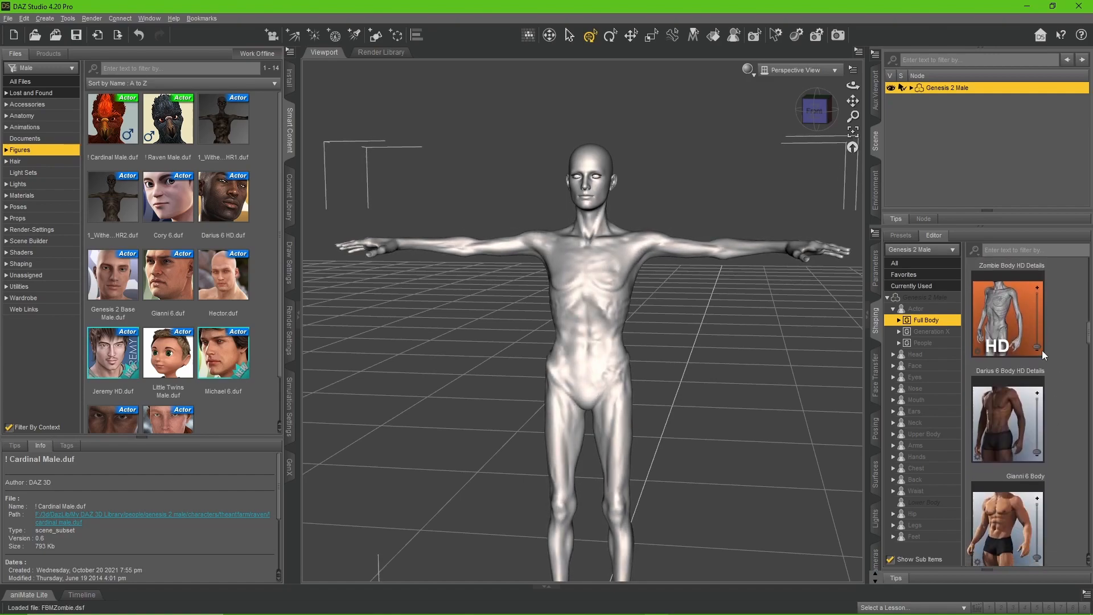
{"action": "left_click_drag", "start_coordinate": [1046, 300], "coordinate": [1045, 274]}
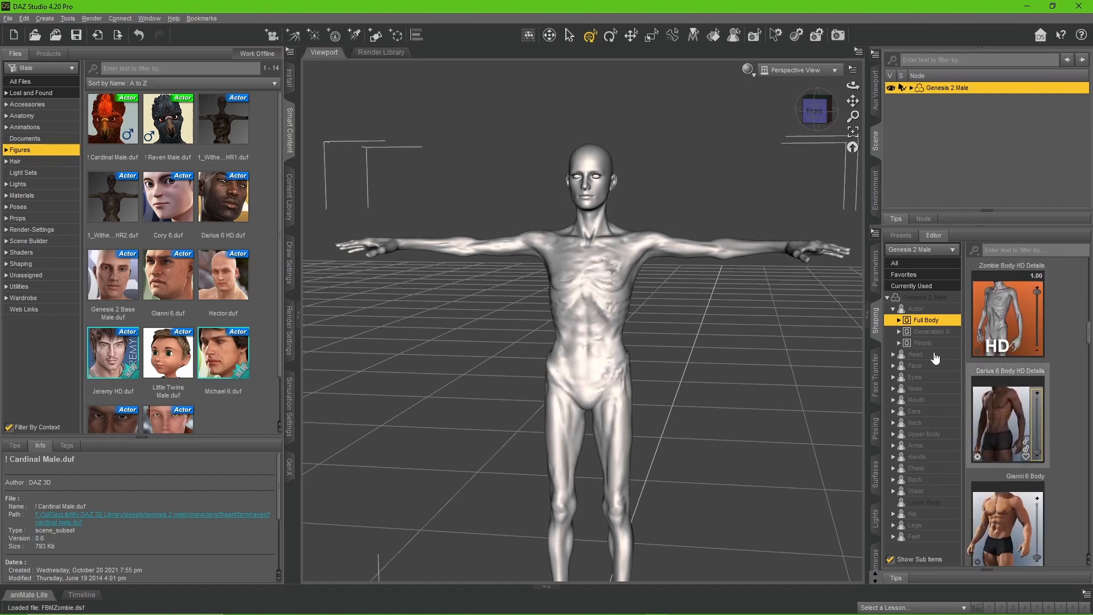
- Filter Genesis 2 Male's Head morphs by "zombie" and set Zombie Head and Zombie Head HD Details to 1.00
{"action": "left_click", "coordinate": [918, 355]}
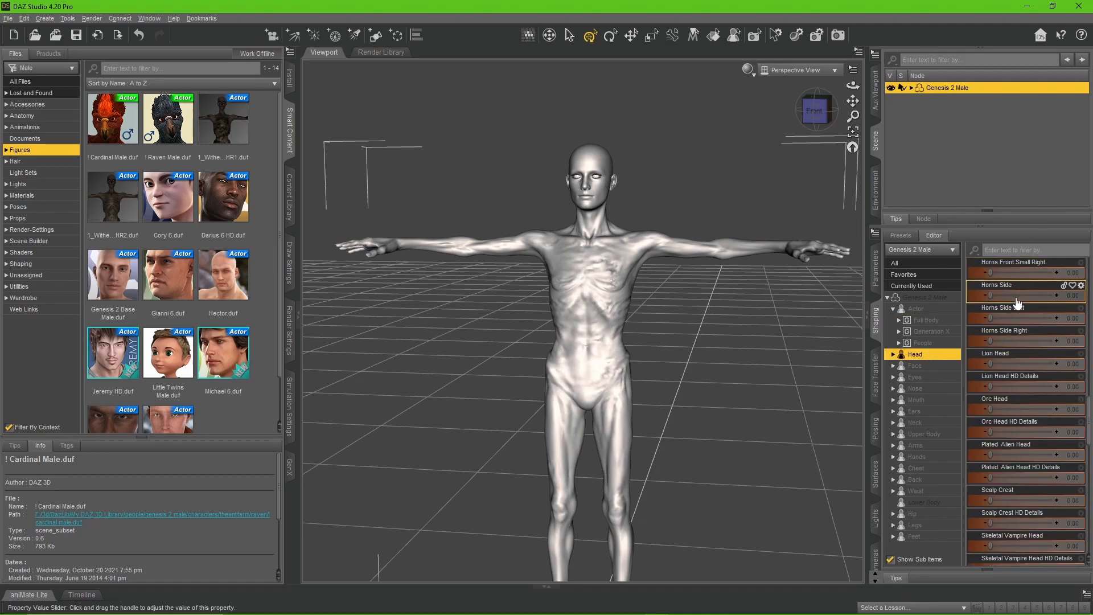
{"action": "scroll", "coordinate": [1017, 301], "scroll_direction": "down", "scroll_amount": 3}
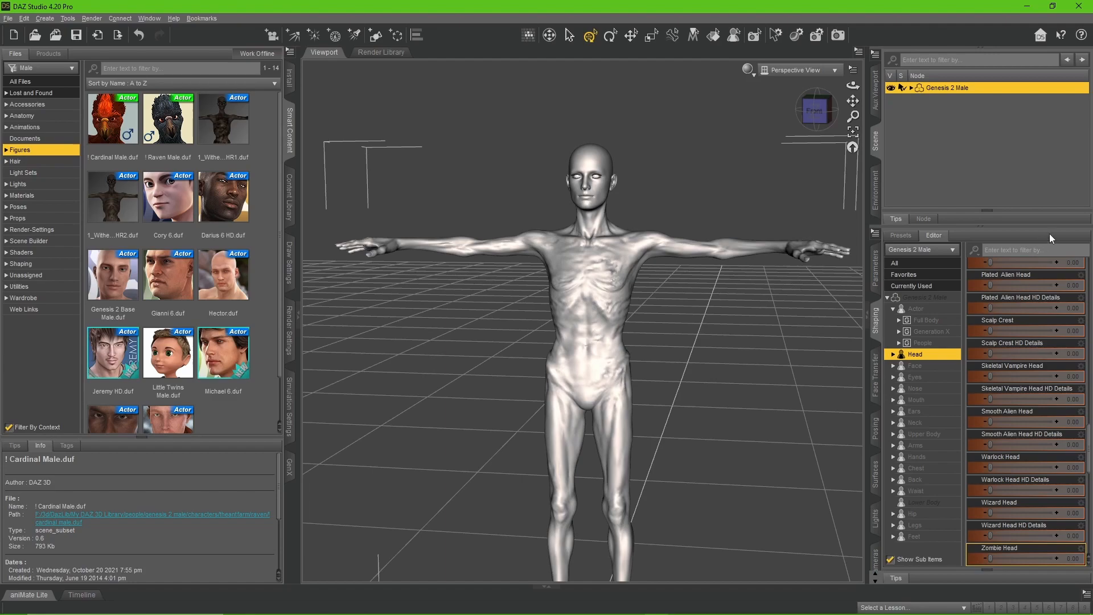
{"action": "scroll", "coordinate": [1050, 259], "scroll_direction": "up", "scroll_amount": 1}
{"action": "left_click", "coordinate": [1052, 251]}
{"action": "type", "text": "z"}
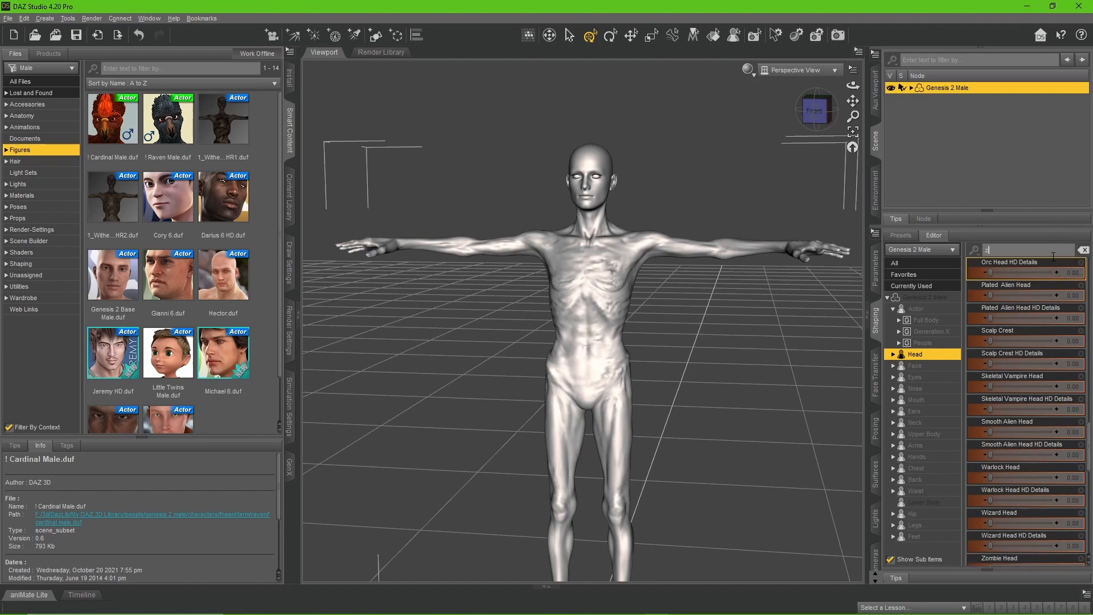
{"action": "type", "text": "ombie"}
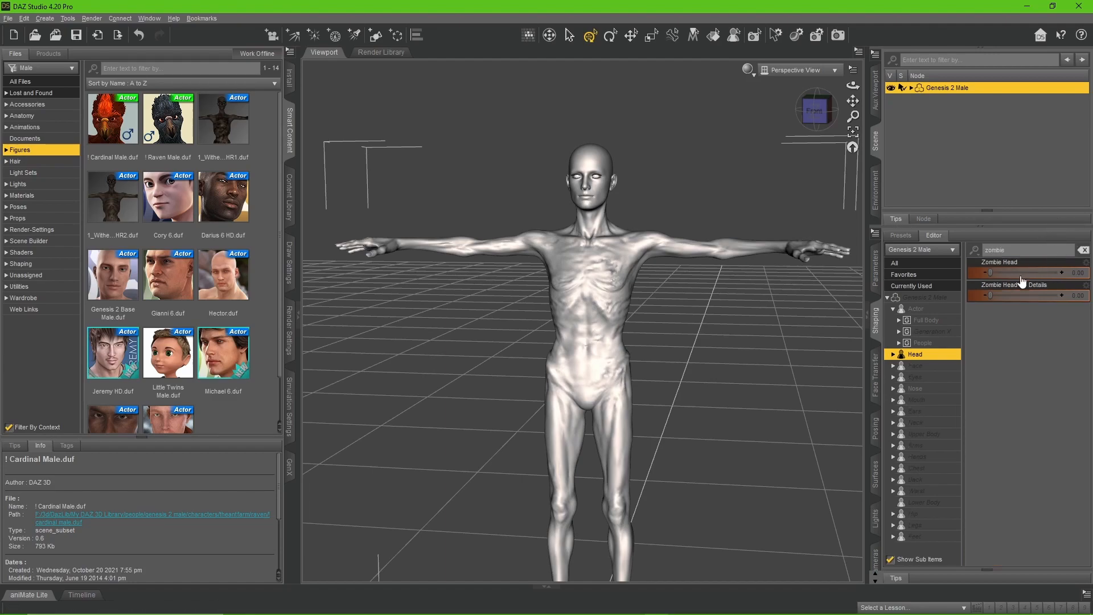
{"action": "left_click_drag", "start_coordinate": [991, 270], "coordinate": [1062, 295]}
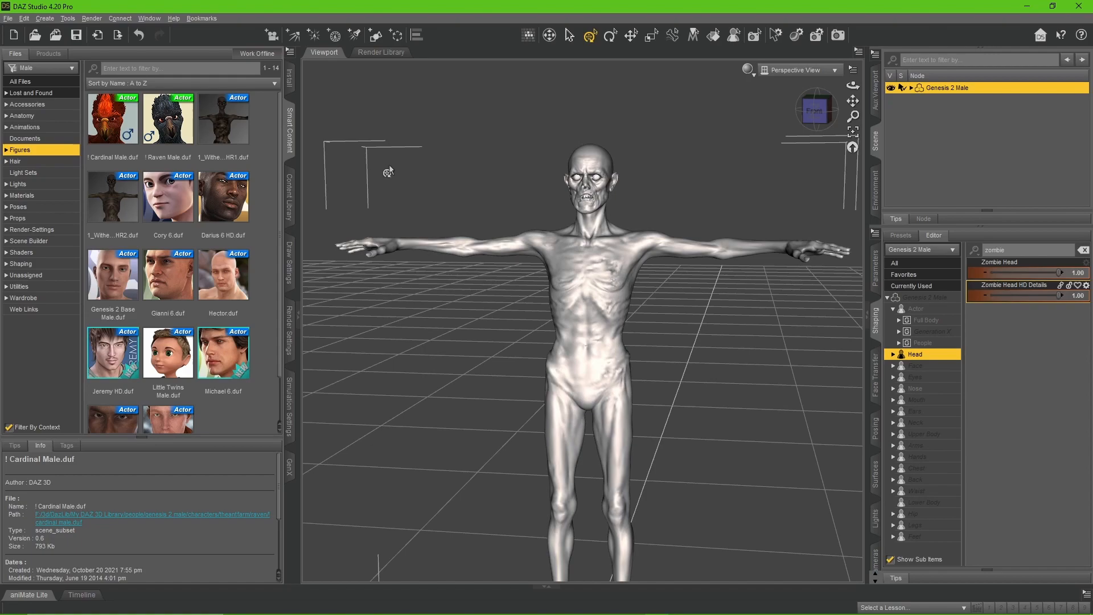
- Reset the GenX source and load Genesis 2 Male as the new transfer source
{"action": "left_click", "coordinate": [289, 467]}
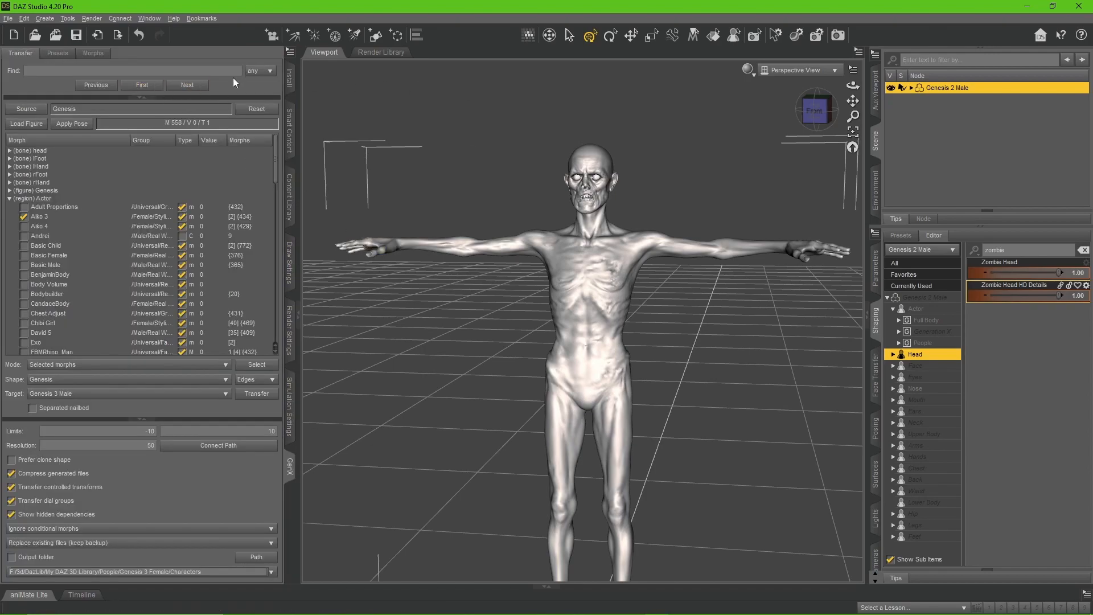
{"action": "left_click", "coordinate": [261, 112]}
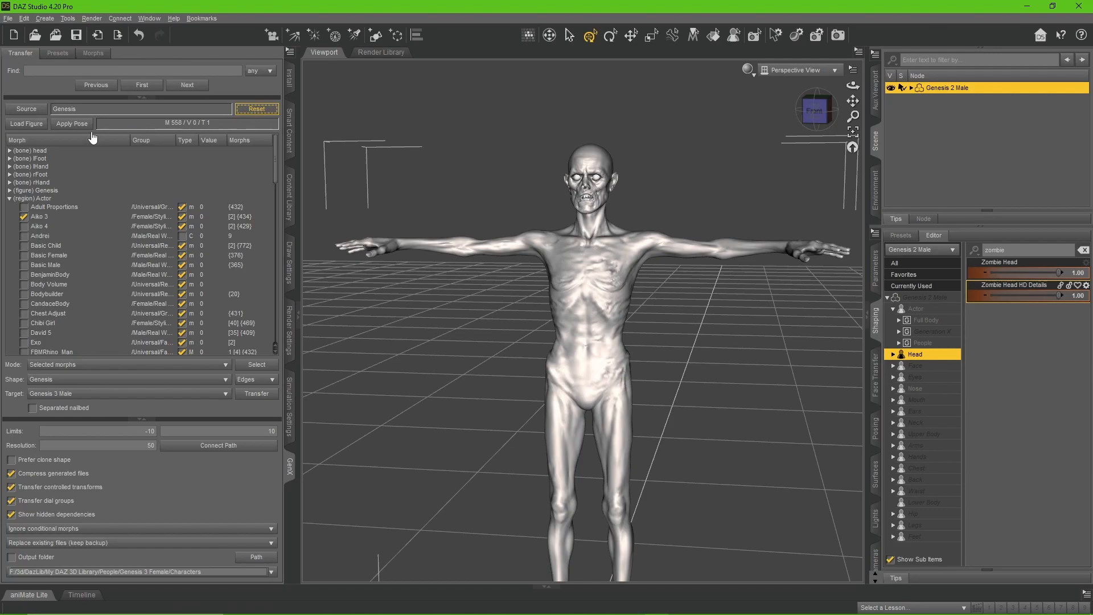
{"action": "left_click", "coordinate": [26, 124]}
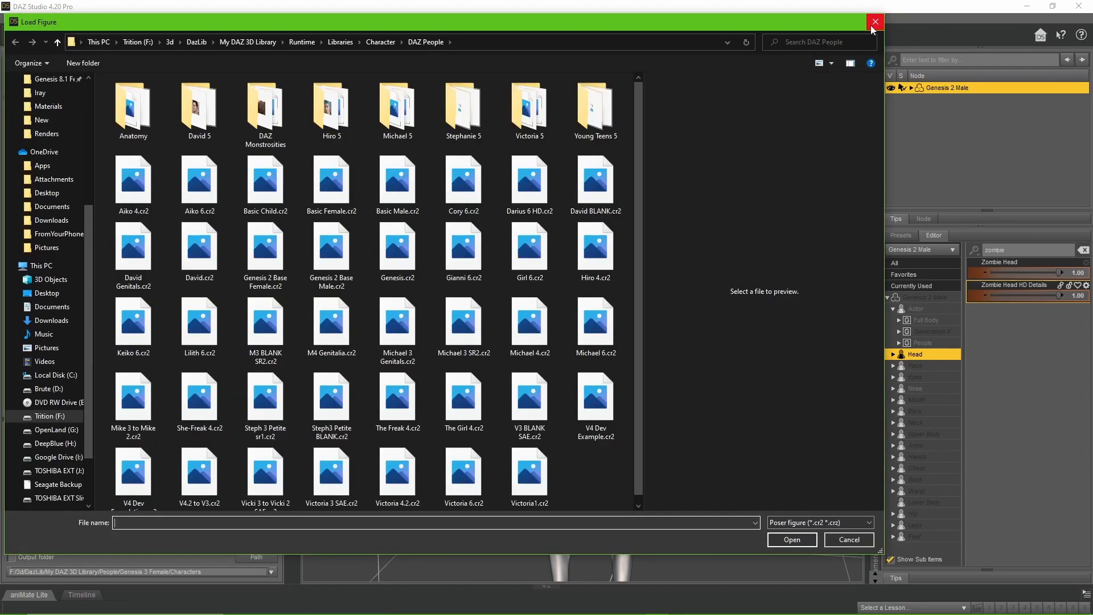
{"action": "left_click", "coordinate": [875, 22]}
{"action": "left_click", "coordinate": [27, 109]}
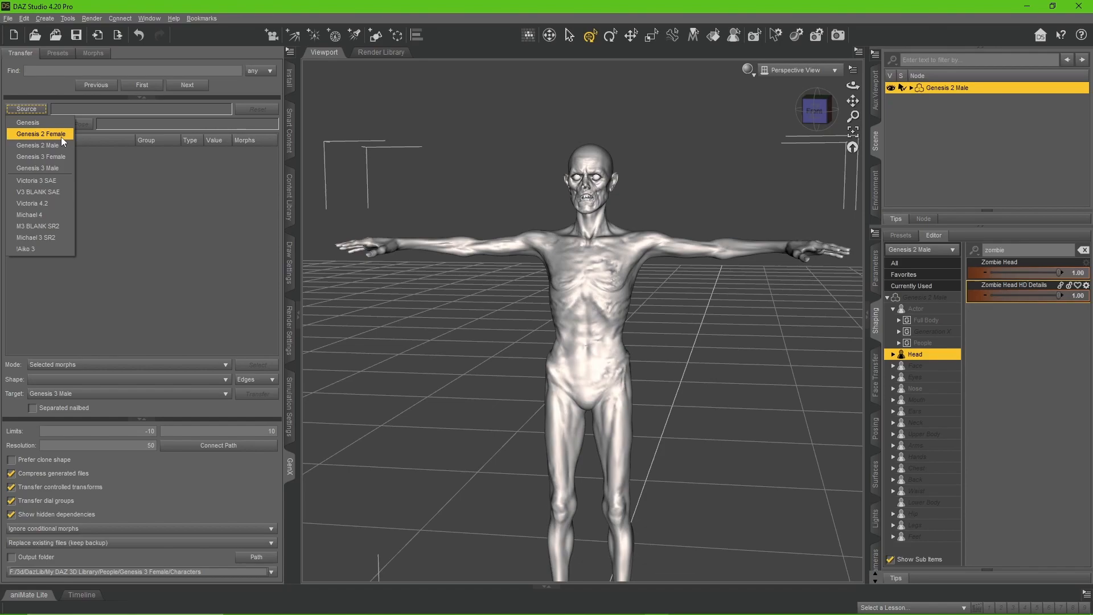
{"action": "left_click", "coordinate": [58, 146]}
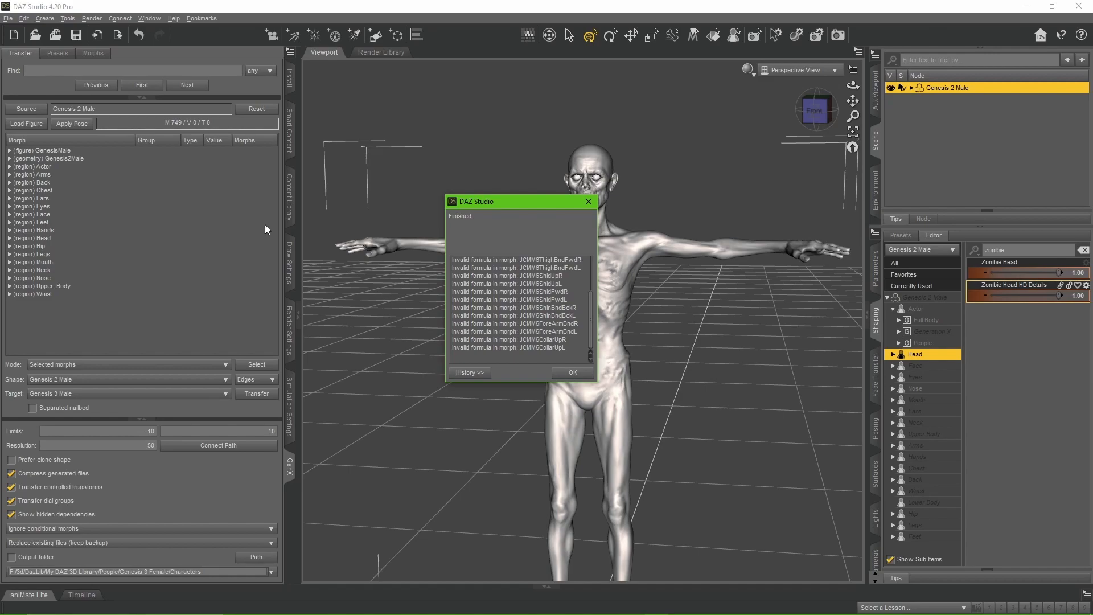
{"action": "left_click", "coordinate": [579, 369]}
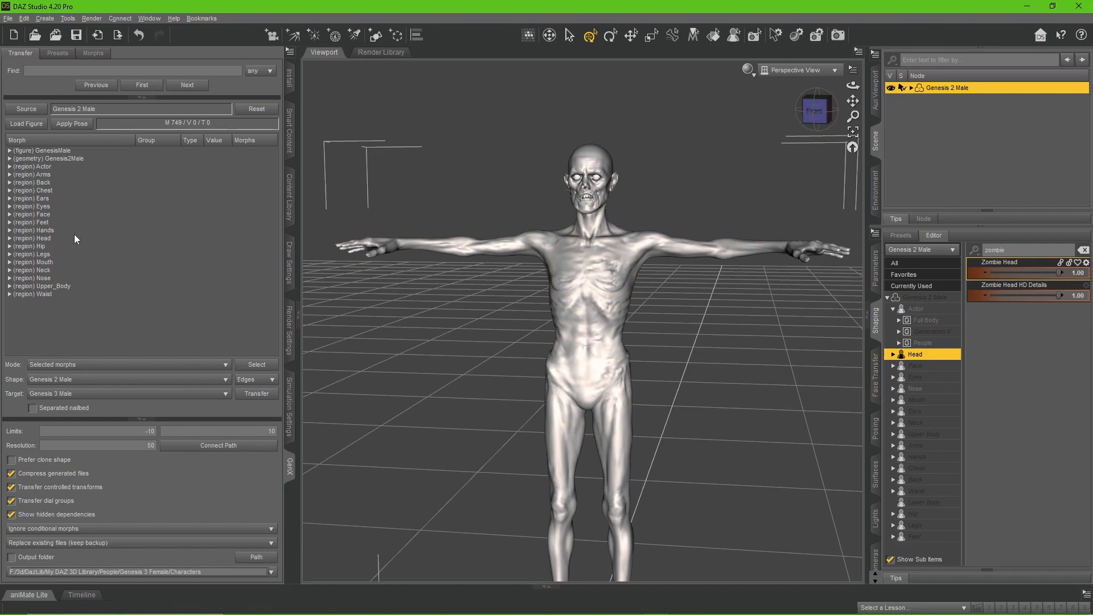
- Mark Zombie Body and Zombie Body HD Details in the Actor region of the GenX morph list for transfer
{"action": "left_click", "coordinate": [36, 174]}
{"action": "left_click", "coordinate": [20, 167]}
{"action": "left_click", "coordinate": [10, 167]}
{"action": "scroll", "coordinate": [52, 193], "scroll_direction": "down", "scroll_amount": 3}
{"action": "scroll", "coordinate": [64, 205], "scroll_direction": "down", "scroll_amount": 3}
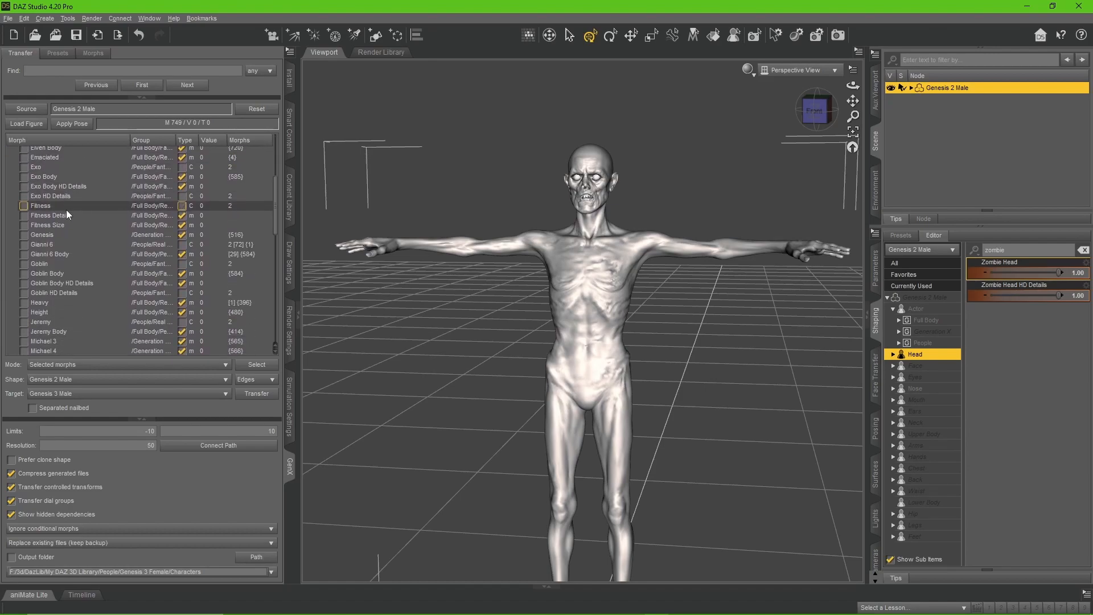
{"action": "scroll", "coordinate": [84, 244], "scroll_direction": "down", "scroll_amount": 6}
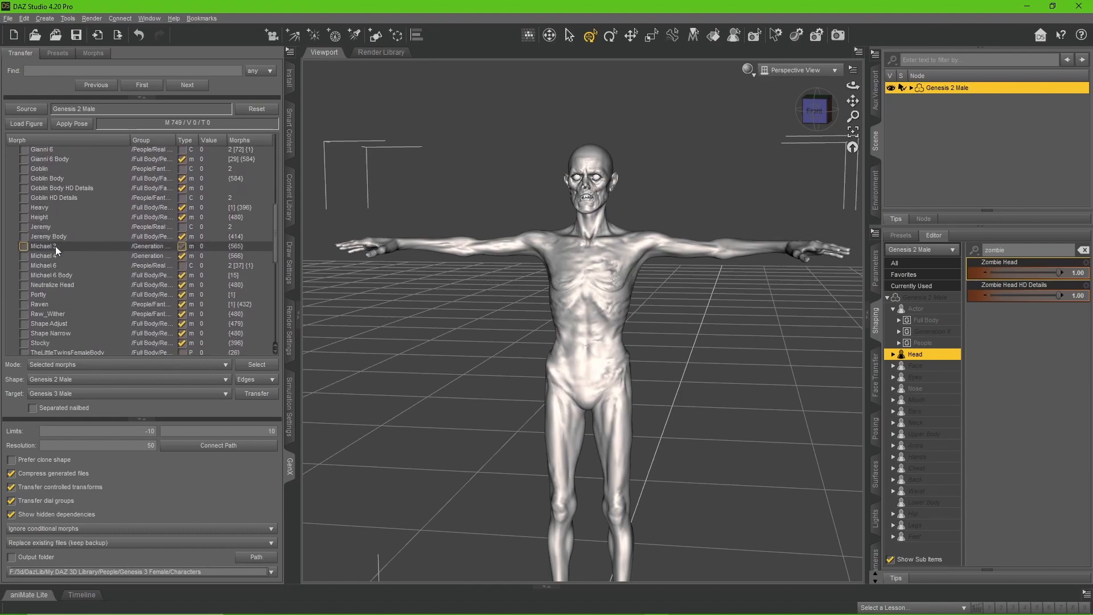
{"action": "scroll", "coordinate": [56, 246], "scroll_direction": "down", "scroll_amount": 4}
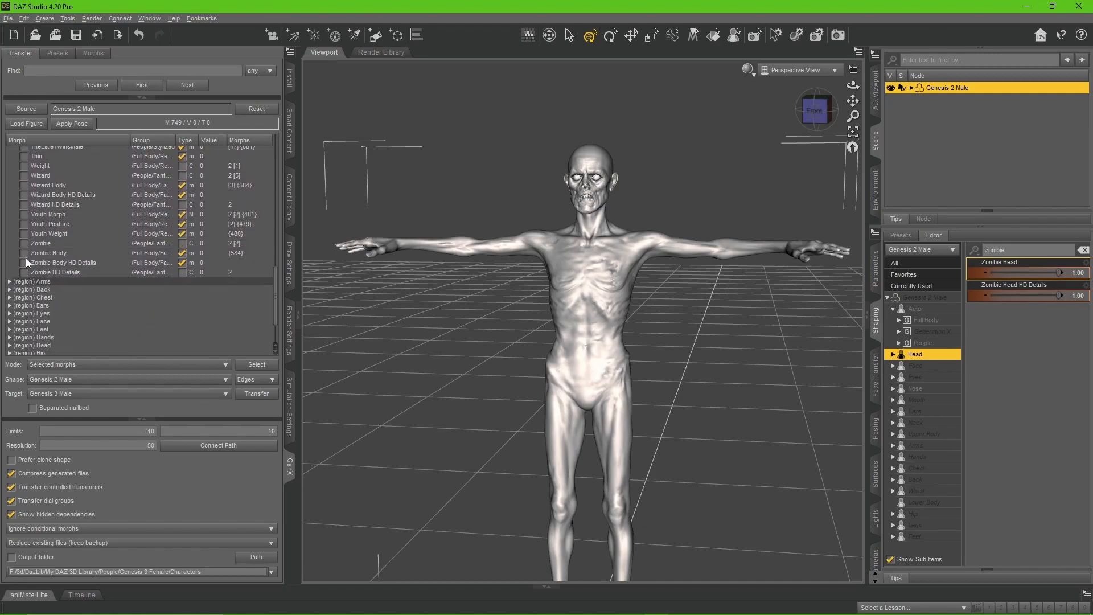
{"action": "left_click", "coordinate": [32, 262]}
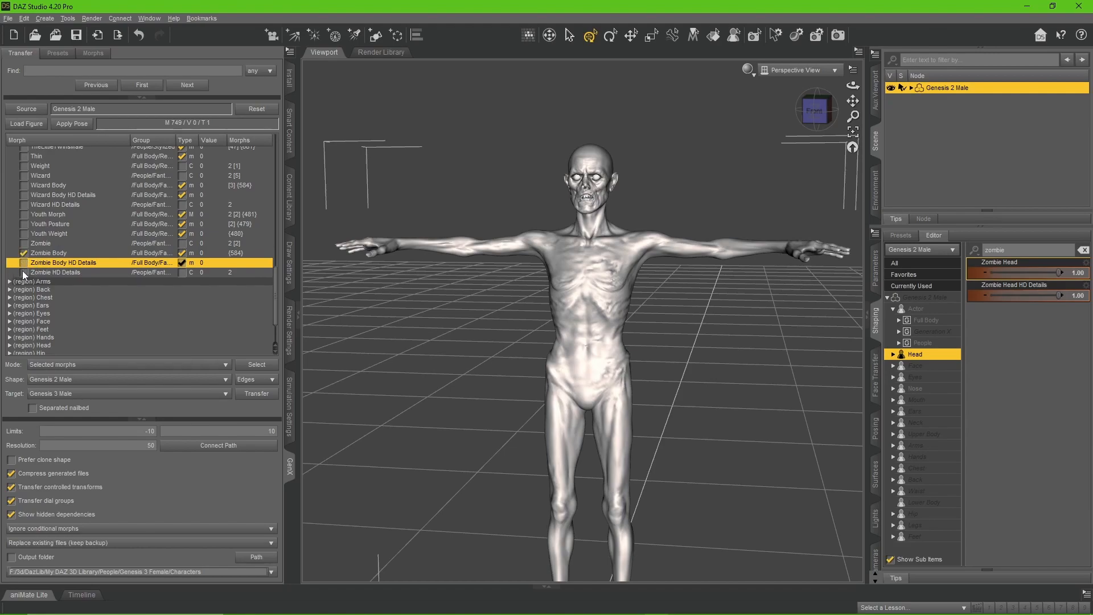
- Mark Zombie Head and Zombie Head HD Details in the Head region of the GenX morph list for transfer
{"action": "scroll", "coordinate": [34, 267], "scroll_direction": "down", "scroll_amount": 2}
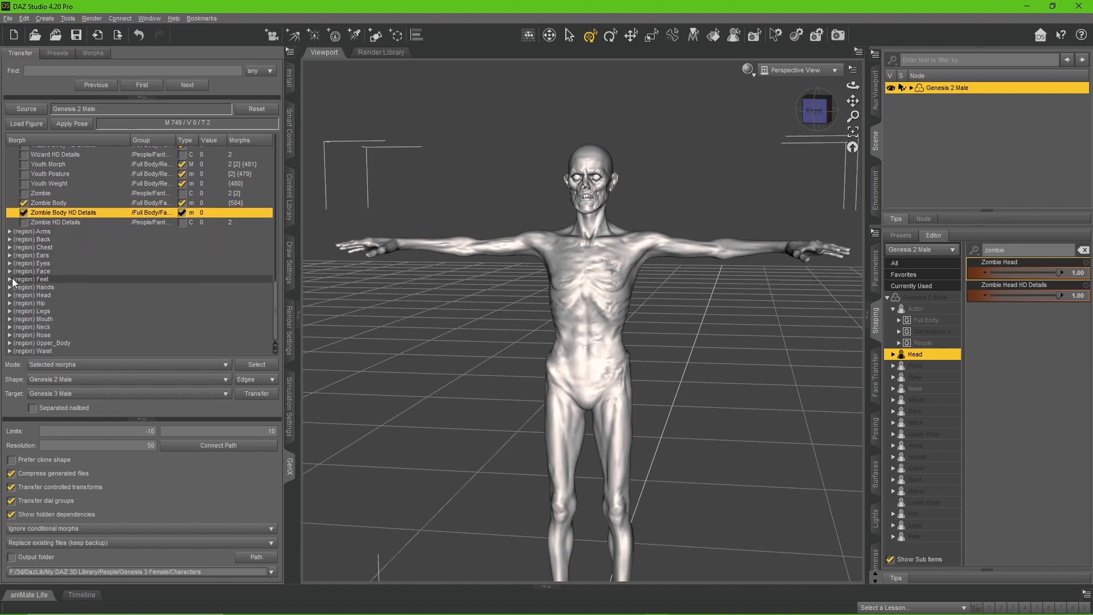
{"action": "left_click", "coordinate": [10, 294]}
{"action": "scroll", "coordinate": [47, 288], "scroll_direction": "down", "scroll_amount": 5}
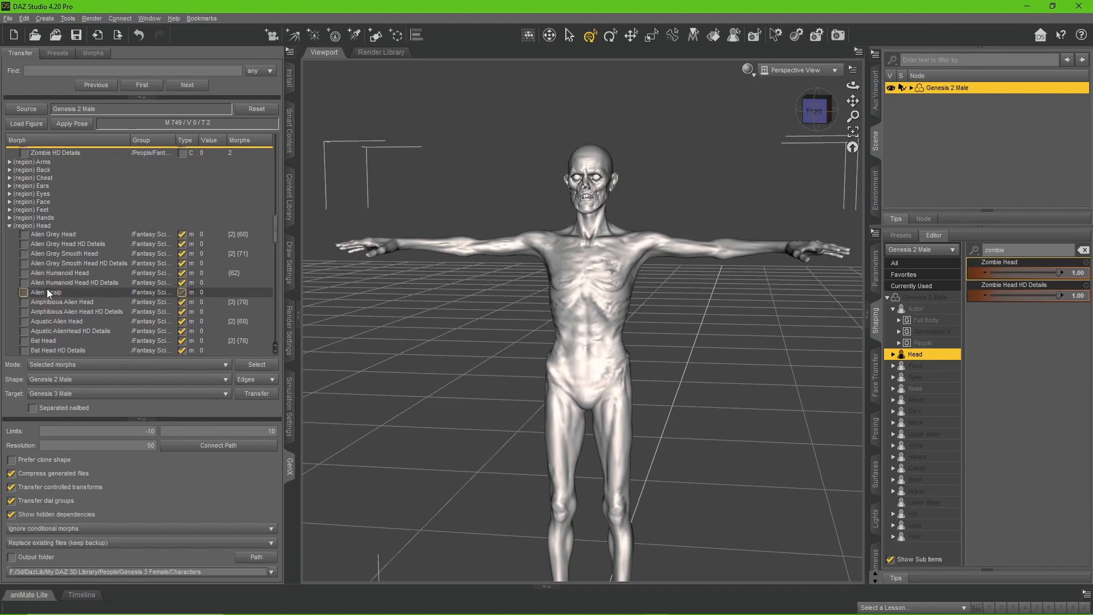
{"action": "scroll", "coordinate": [51, 294], "scroll_direction": "down", "scroll_amount": 10}
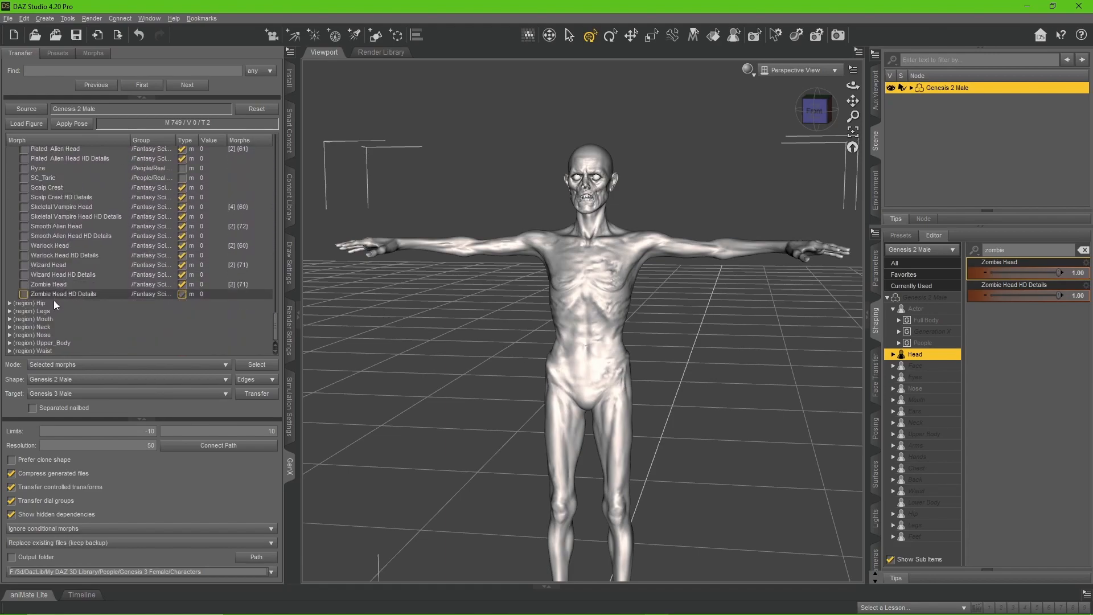
{"action": "left_click", "coordinate": [52, 284]}
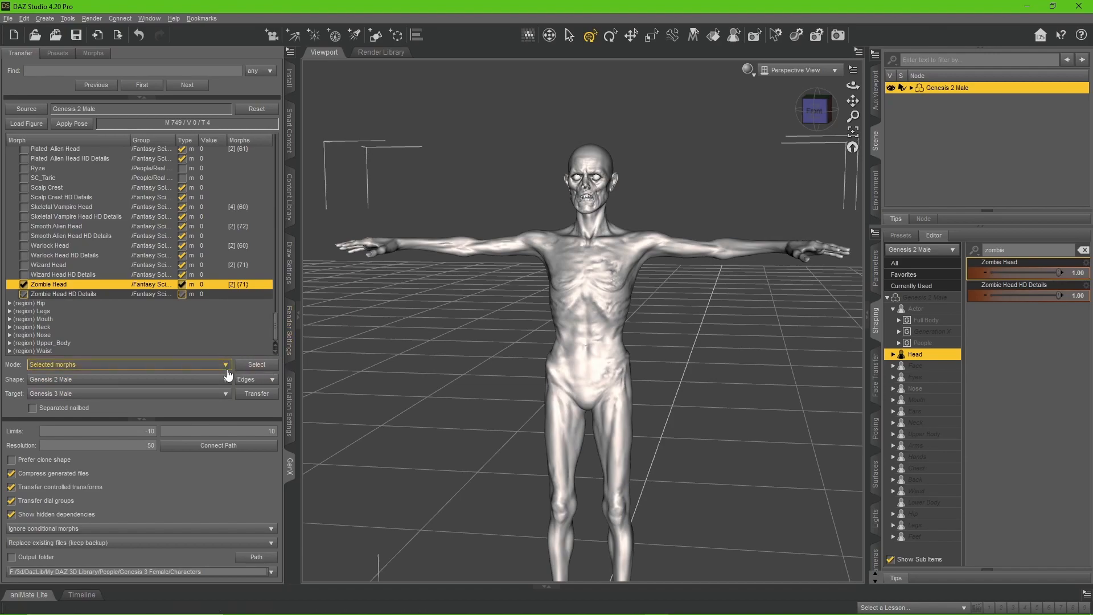
- Transfer the selected zombie morphs from Genesis 2 Male to Genesis 3 Male
{"action": "left_click", "coordinate": [260, 366]}
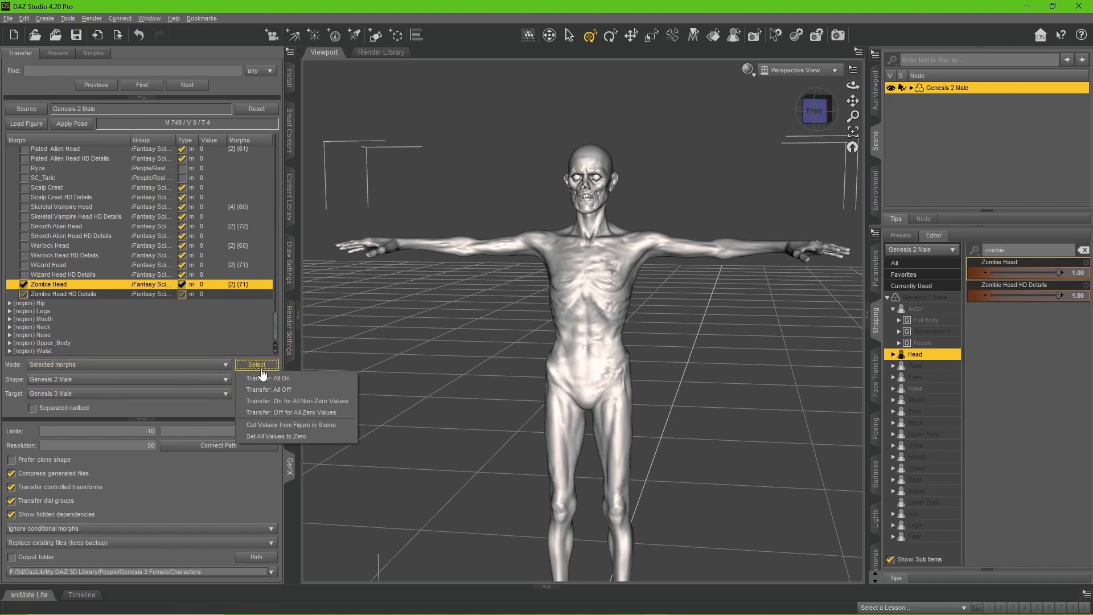
{"action": "left_click", "coordinate": [182, 410]}
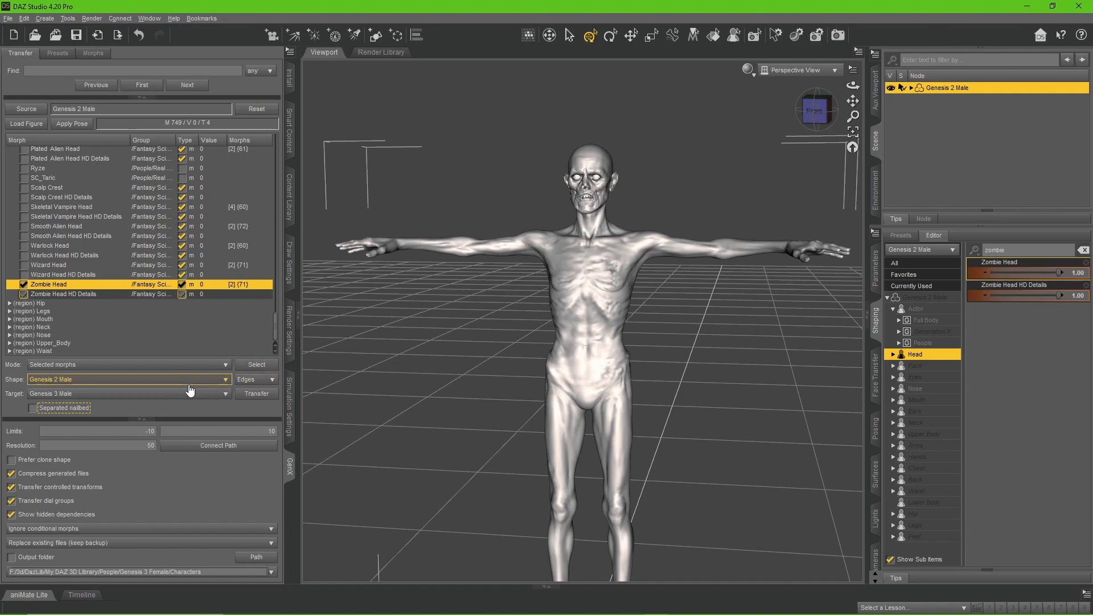
{"action": "left_click", "coordinate": [255, 395]}
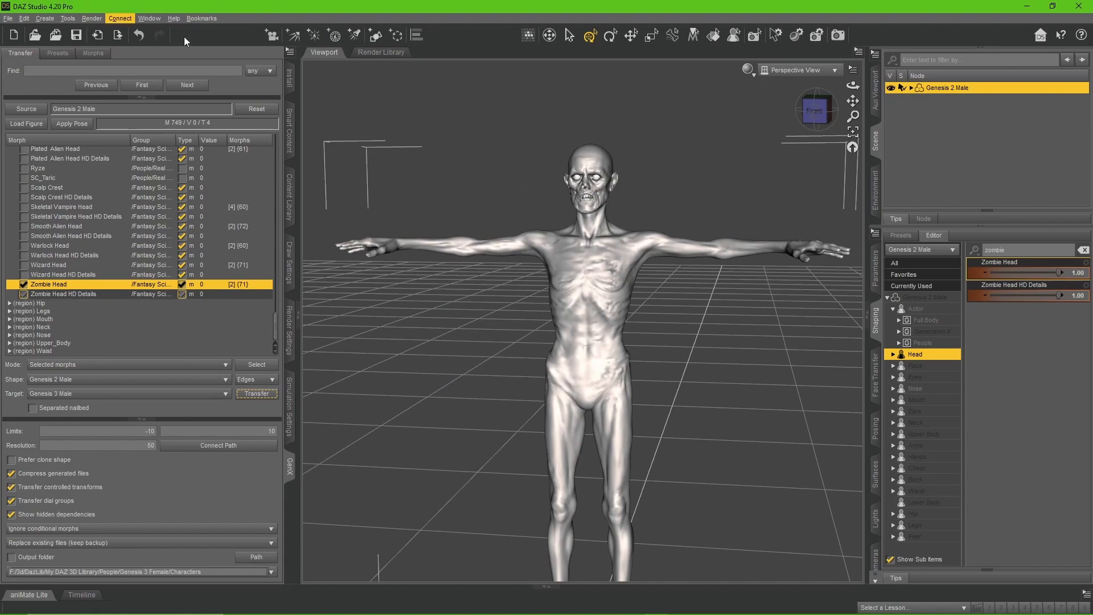
- Deselect the current figure and load the Genesis 3 Male figure from the Figures category into the scene
{"action": "left_click", "coordinate": [364, 121]}
{"action": "left_click", "coordinate": [289, 196]}
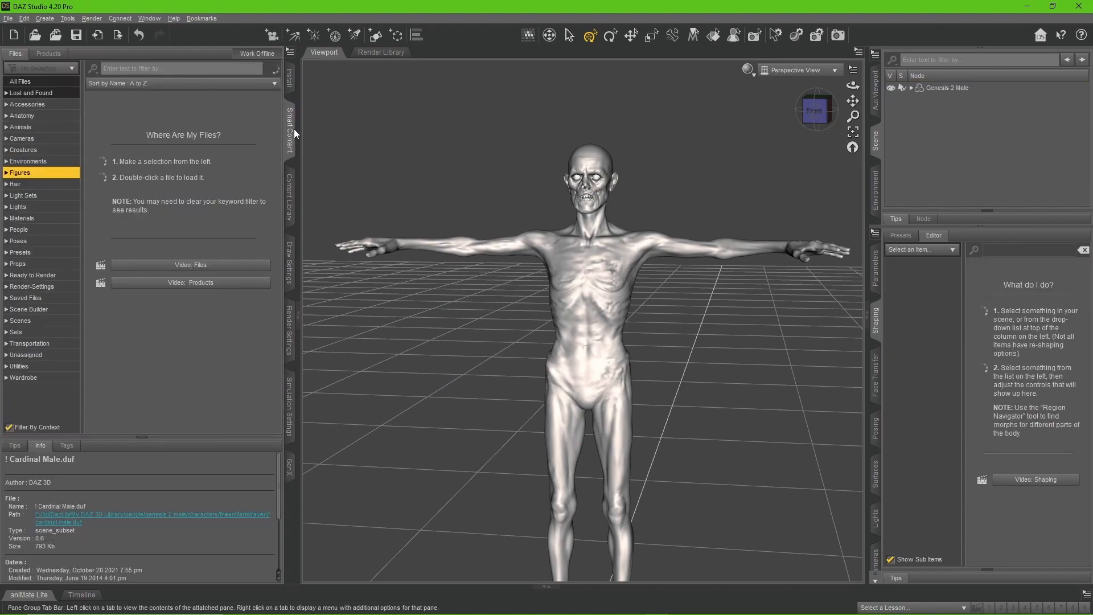
{"action": "left_click", "coordinate": [223, 196]}
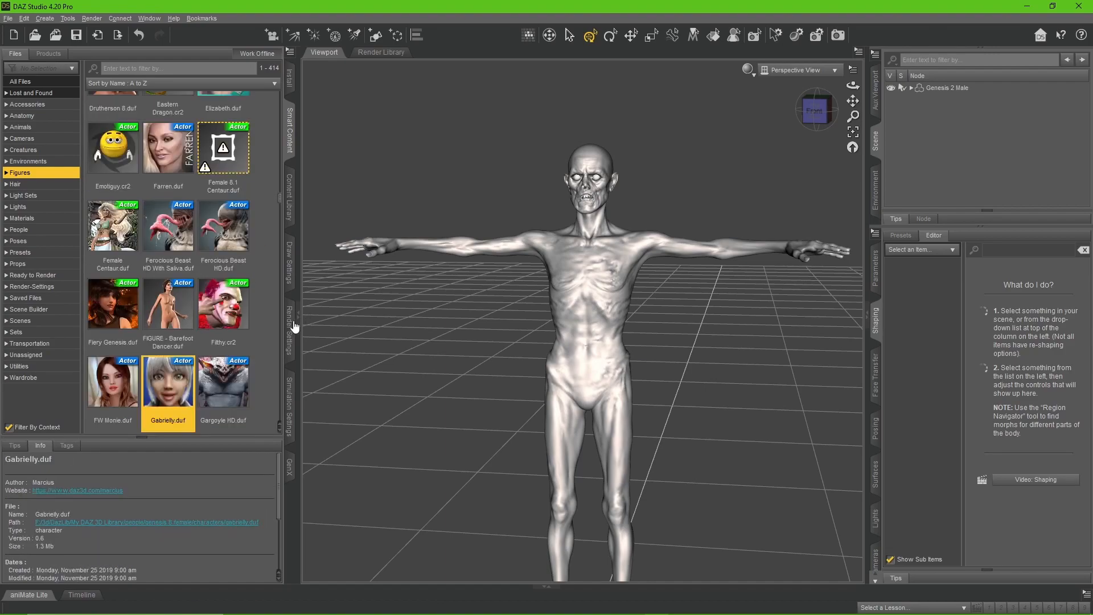
{"action": "scroll", "coordinate": [268, 326], "scroll_direction": "down", "scroll_amount": 3}
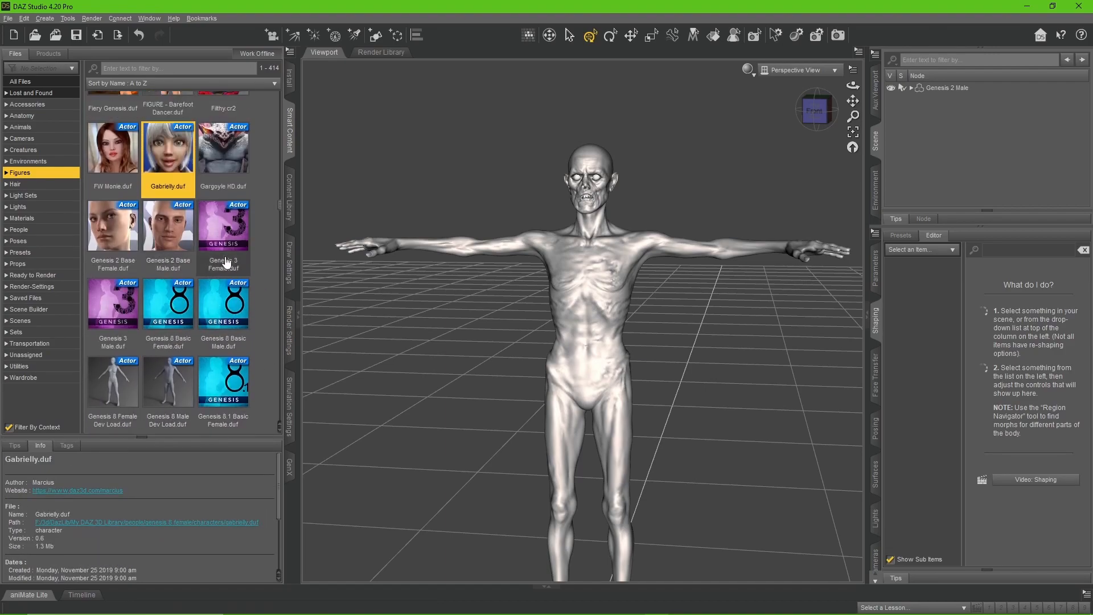
{"action": "double_click", "coordinate": [113, 305]}
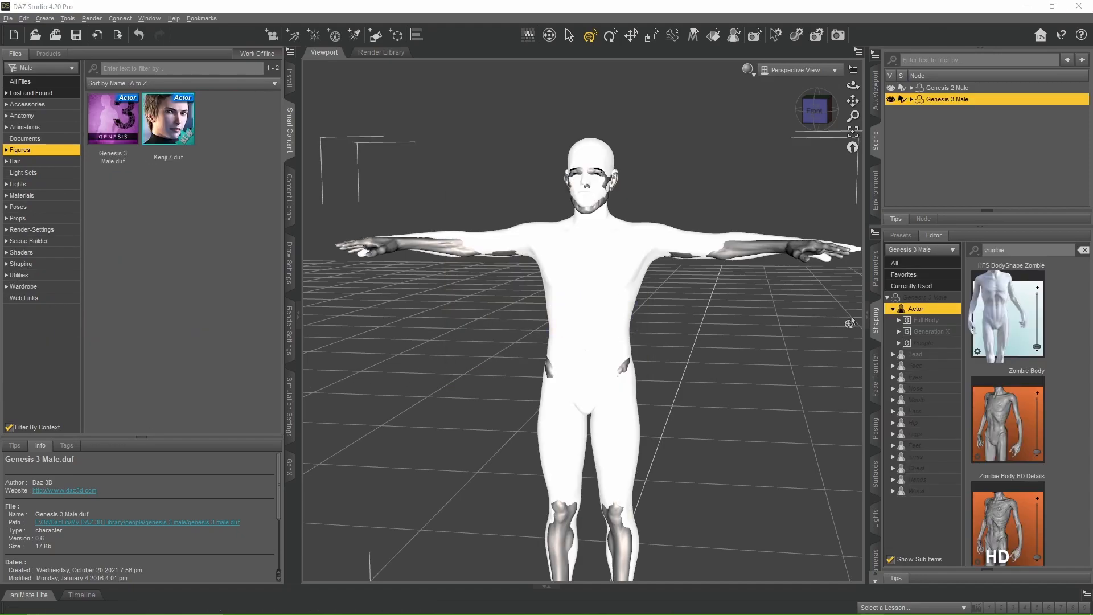
- Set Zombie Body and Zombie Body HD Details to 1.00 in Genesis 3 Male's Generation X group under Actor
{"action": "left_click", "coordinate": [1016, 249]}
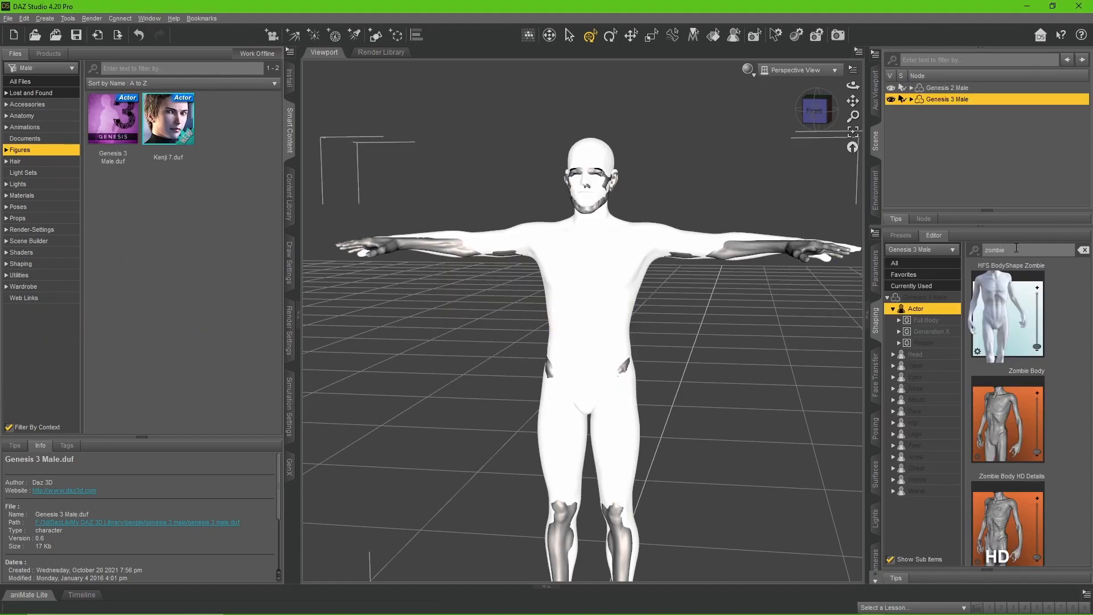
{"action": "left_click", "coordinate": [925, 331]}
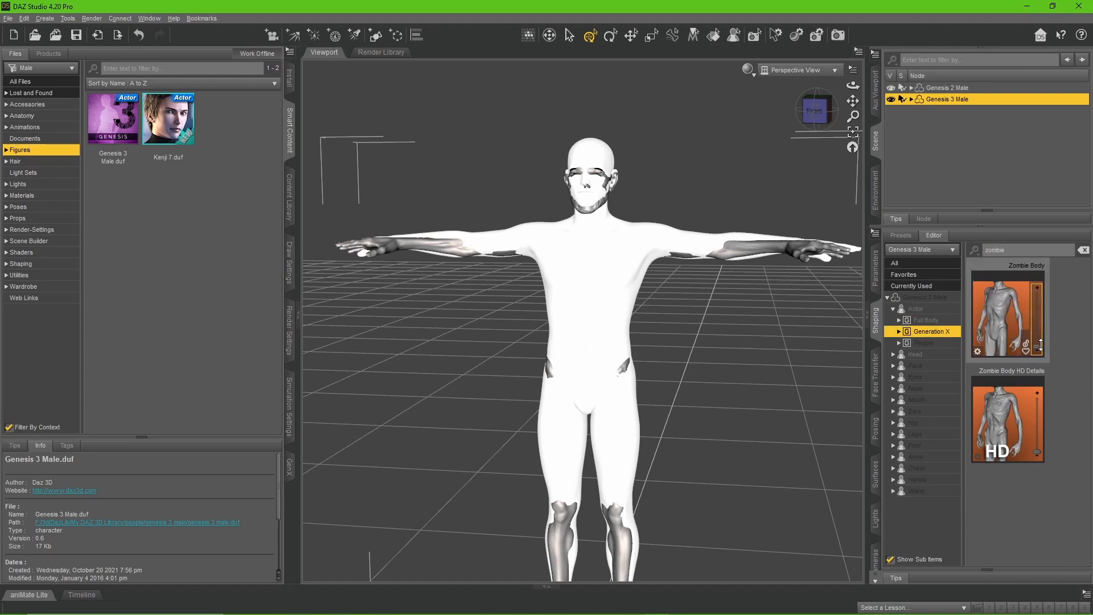
{"action": "left_click_drag", "start_coordinate": [1040, 345], "coordinate": [1038, 287]}
{"action": "left_click_drag", "start_coordinate": [1039, 452], "coordinate": [1038, 393]}
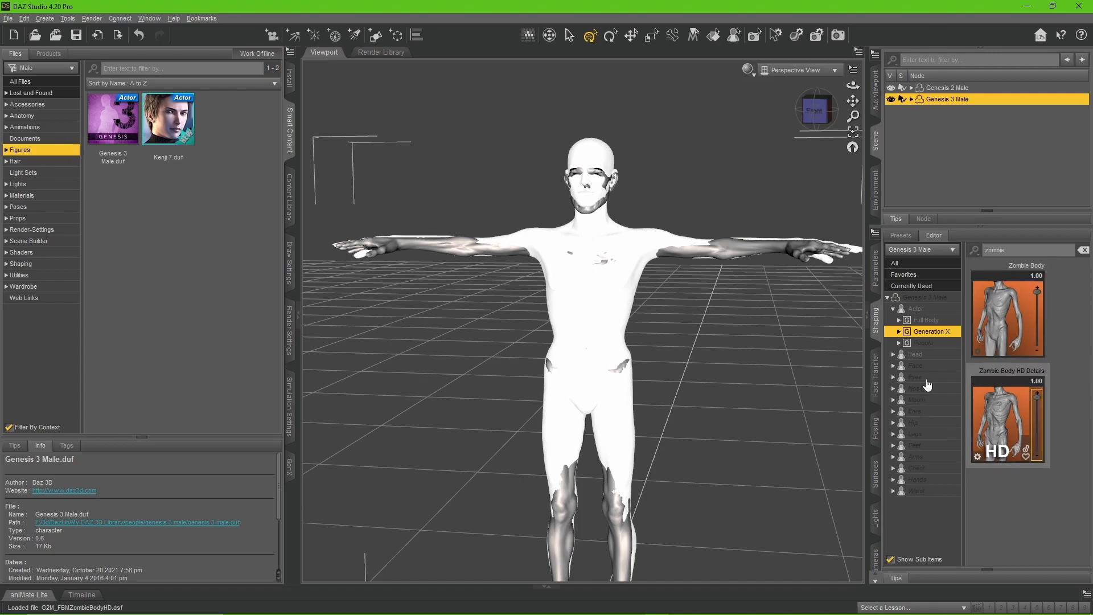
- Set Zombie Head and Zombie Head HD Details to 1.00 in Genesis 3 Male's Generation X group under Head
{"action": "left_click", "coordinate": [915, 354]}
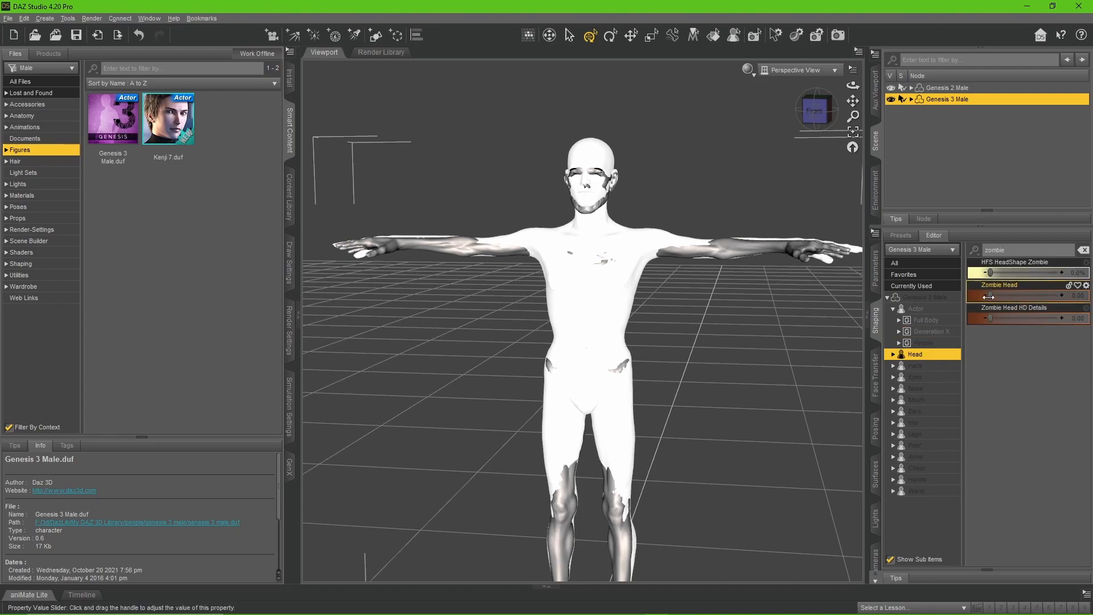
{"action": "left_click", "coordinate": [894, 354]}
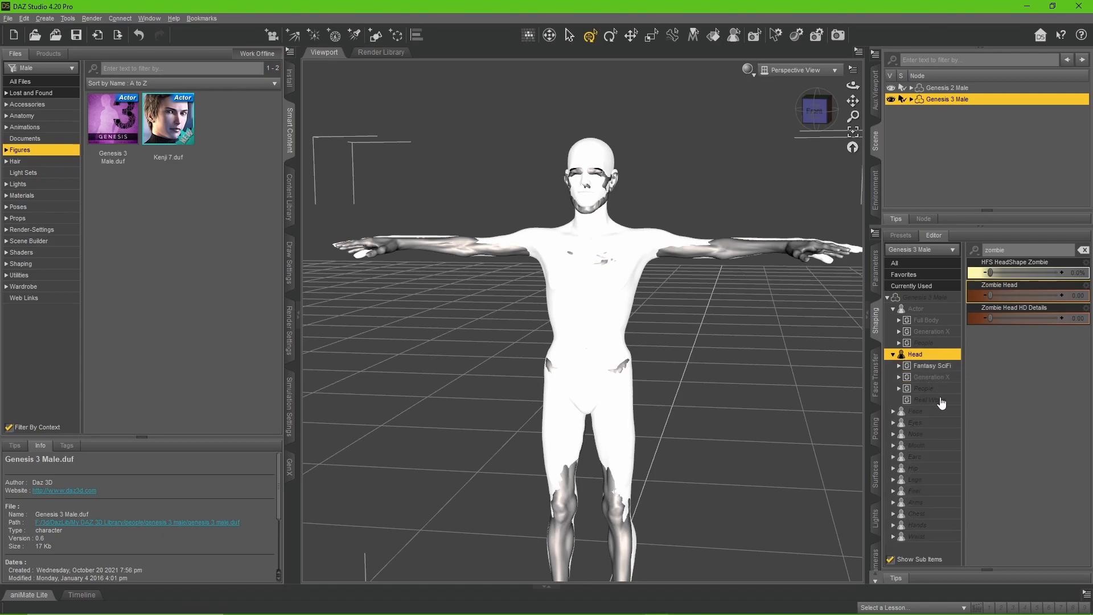
{"action": "left_click", "coordinate": [944, 376]}
{"action": "left_click_drag", "start_coordinate": [991, 272], "coordinate": [1060, 272]}
{"action": "left_click_drag", "start_coordinate": [990, 295], "coordinate": [1060, 295]}
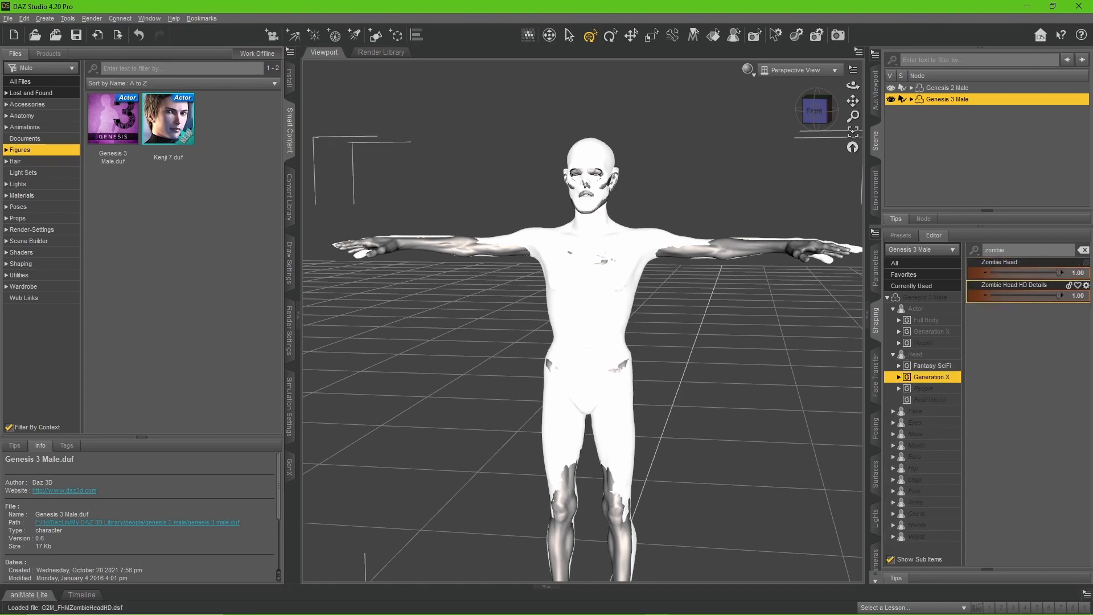
- Move Genesis 3 Male about 65 cm sideways so it stands beside Genesis 2 Male for comparison
{"action": "scroll", "coordinate": [654, 398], "scroll_direction": "down", "scroll_amount": 2}
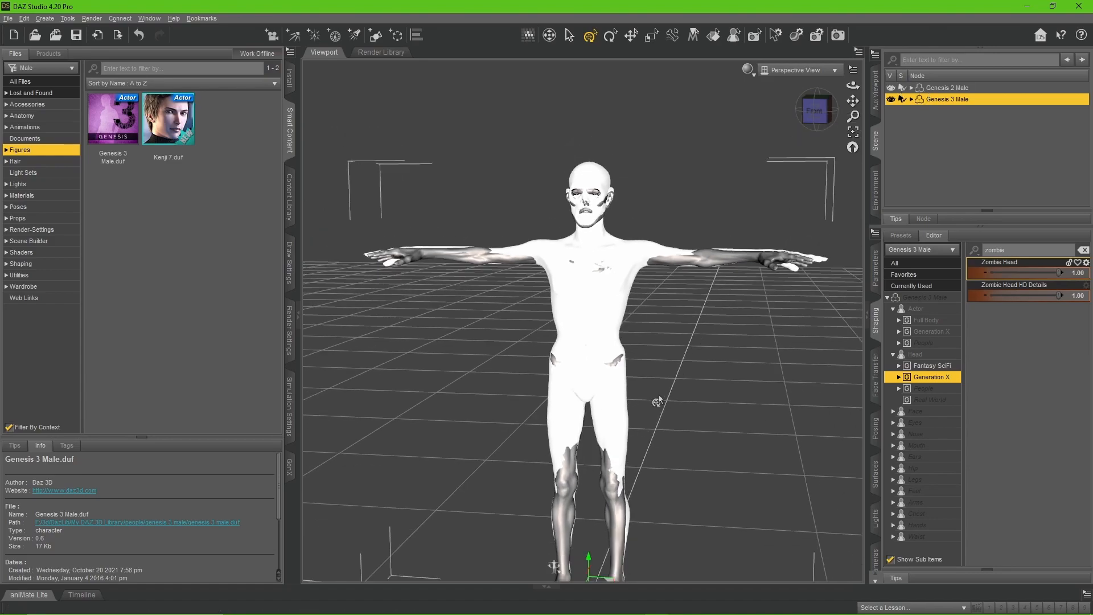
{"action": "scroll", "coordinate": [657, 400], "scroll_direction": "down", "scroll_amount": 1}
{"action": "left_click_drag", "start_coordinate": [632, 557], "coordinate": [769, 559]}
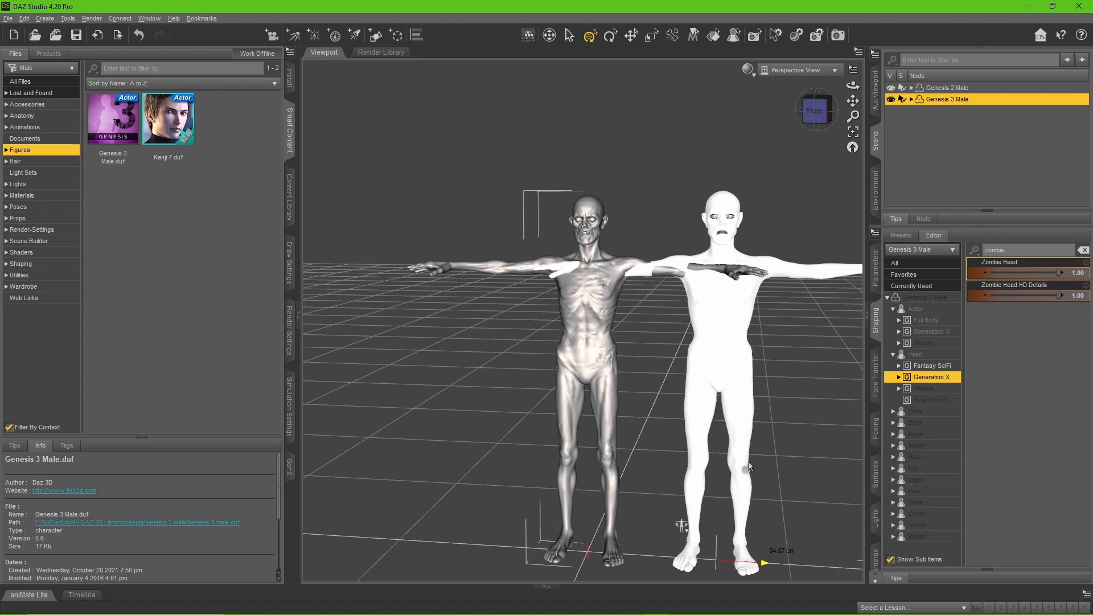
{"action": "scroll", "coordinate": [751, 399], "scroll_direction": "up", "scroll_amount": 6}
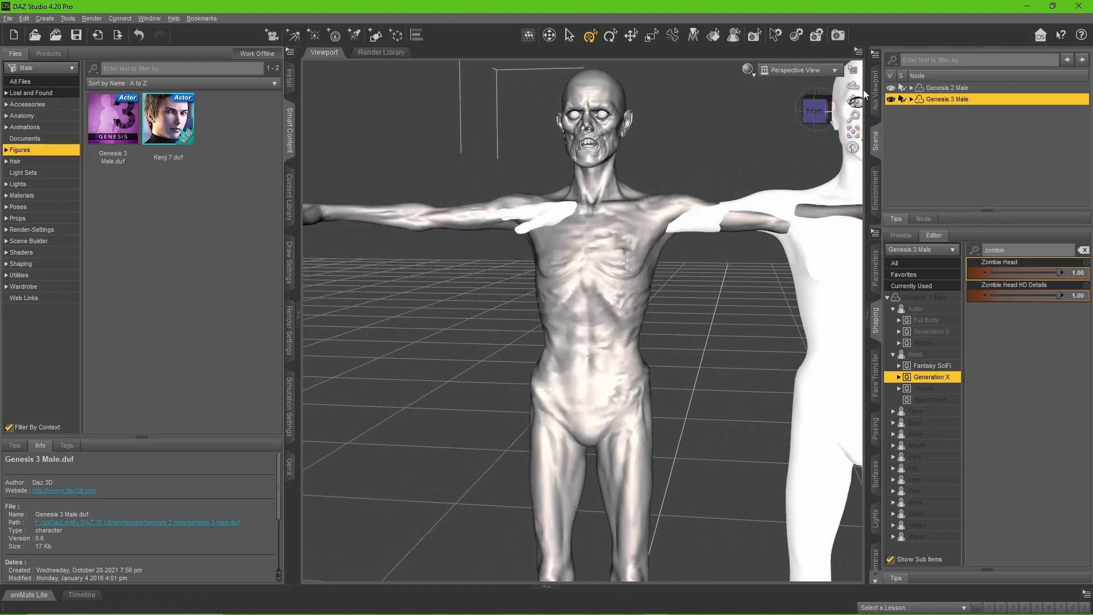
- Set the viewport draw style to Wire Shaded to compare the meshes of Genesis 2 Male and Genesis 3 Male
{"action": "left_click_drag", "start_coordinate": [853, 101], "coordinate": [814, 114]}
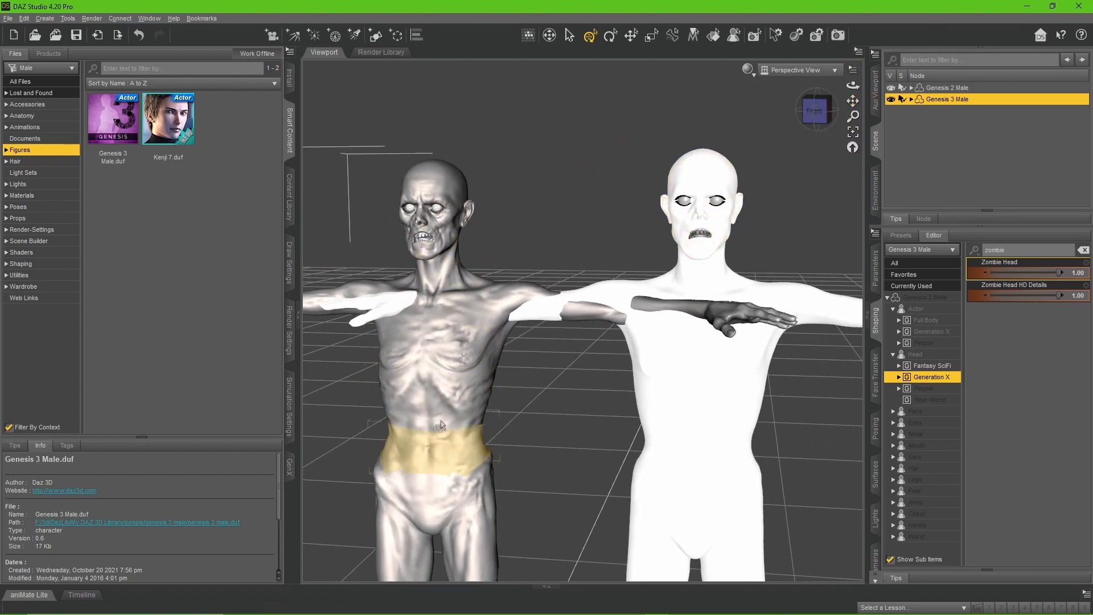
{"action": "left_click", "coordinate": [750, 68]}
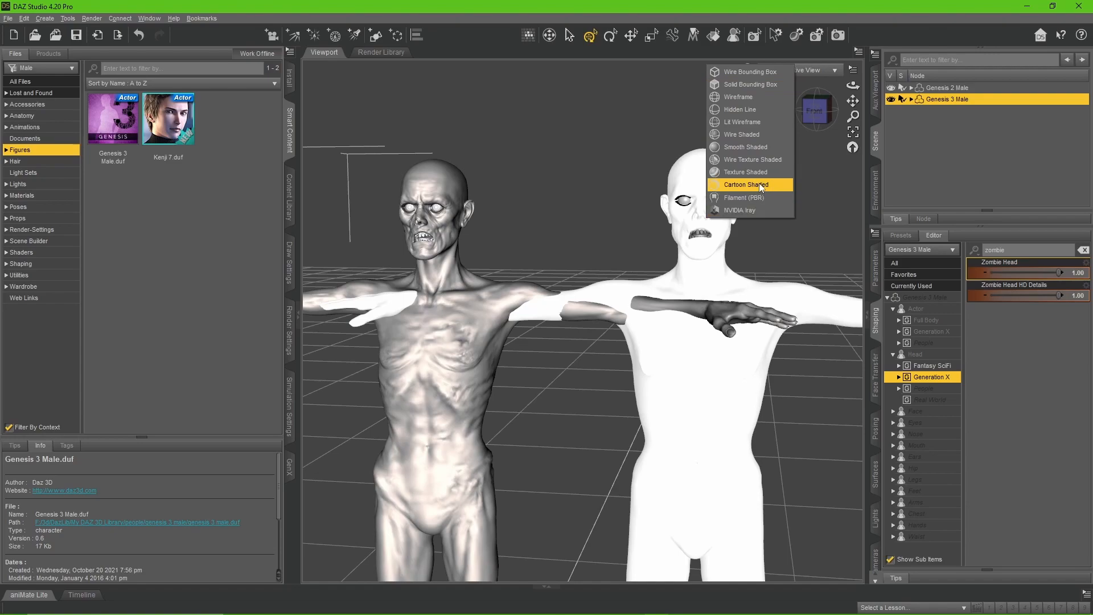
{"action": "left_click", "coordinate": [814, 69]}
{"action": "left_click", "coordinate": [814, 69]}
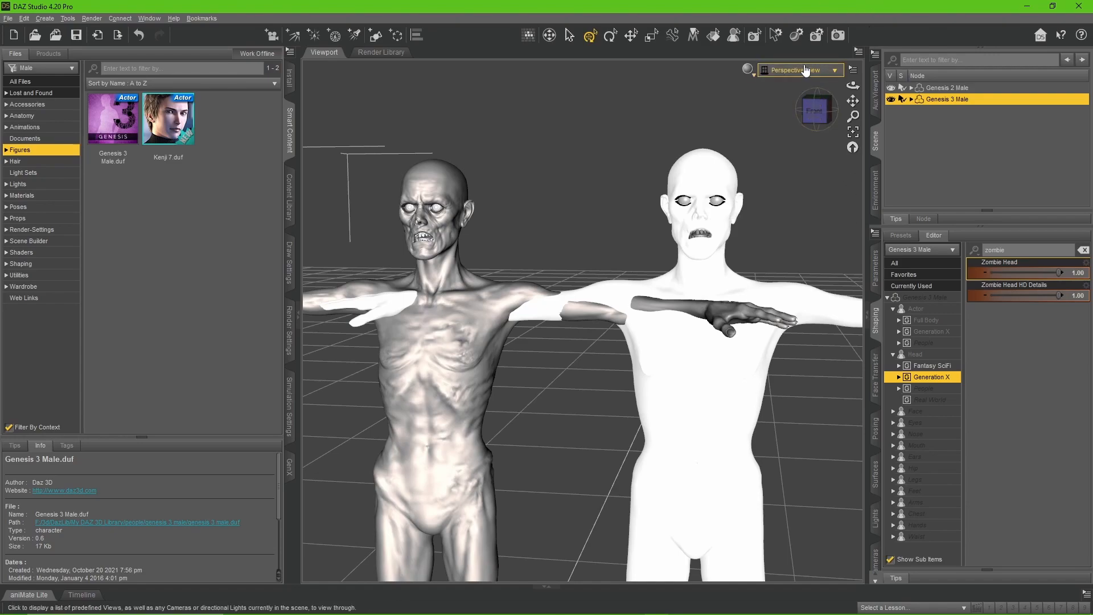
{"action": "left_click", "coordinate": [799, 72]}
{"action": "left_click", "coordinate": [748, 69]}
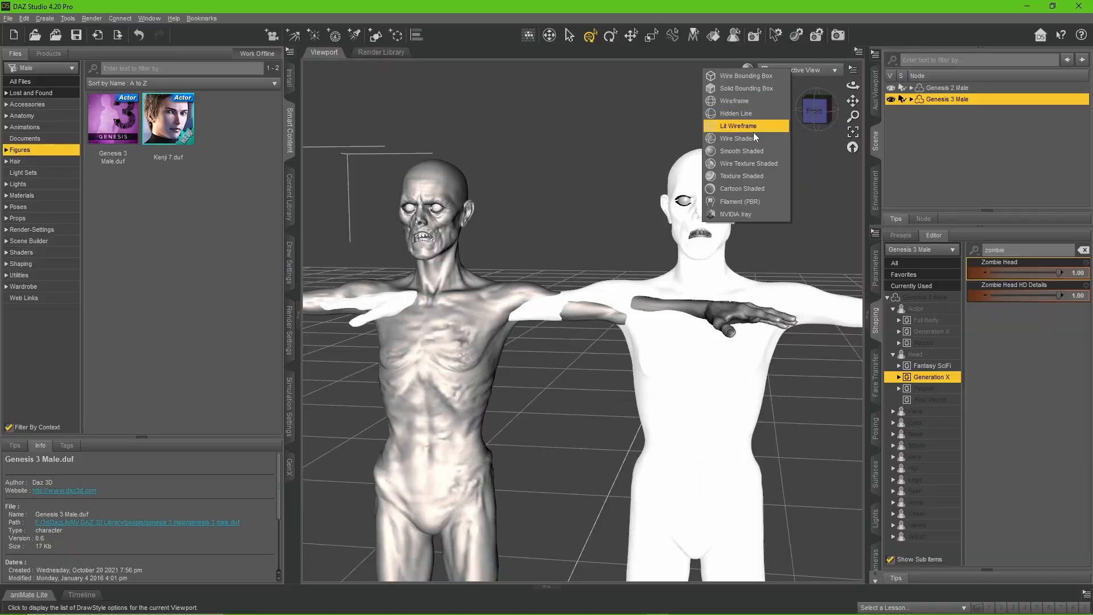
{"action": "left_click", "coordinate": [736, 139]}
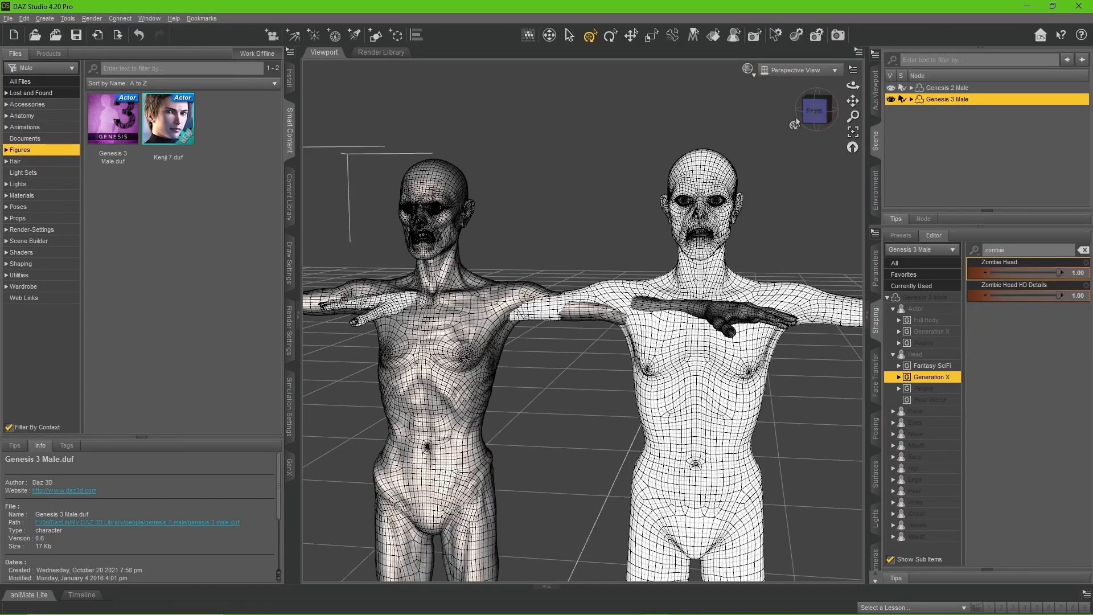
{"action": "mouse_move", "coordinate": [815, 110]}
{"action": "left_mouse_down"}
{"action": "mouse_move", "coordinate": [832, 111]}
{"action": "mouse_move", "coordinate": [807, 112]}
{"action": "mouse_move", "coordinate": [818, 109]}
{"action": "left_mouse_up"}
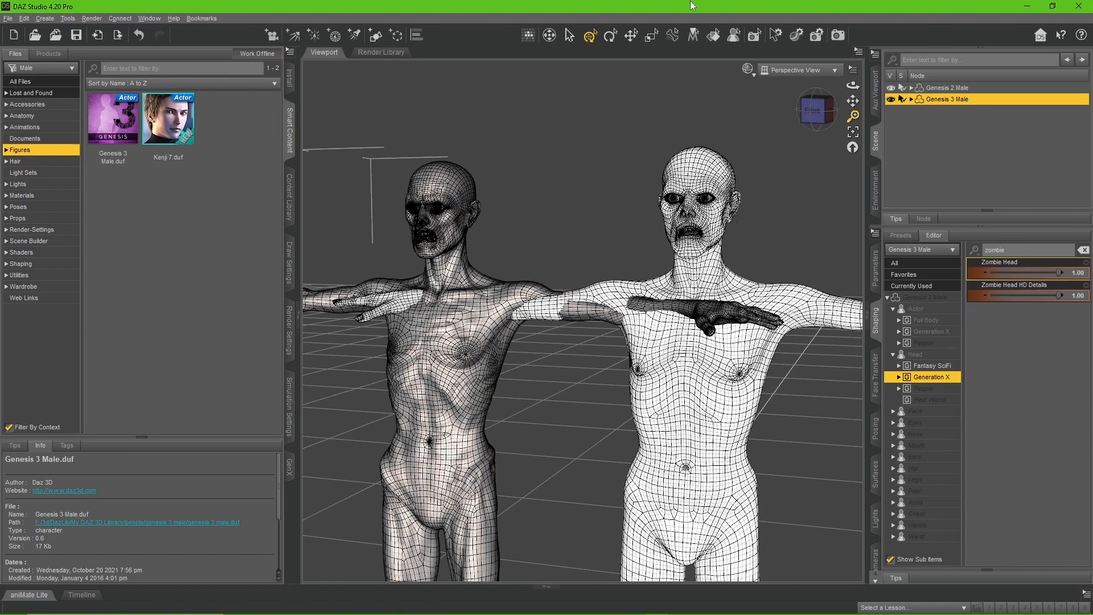
- Undo Genesis 3 Male's sideways move and mark its Zombie Head, Zombie Body and both matching HD Details morphs as favorites
{"action": "key", "text": "ctrl+z"}
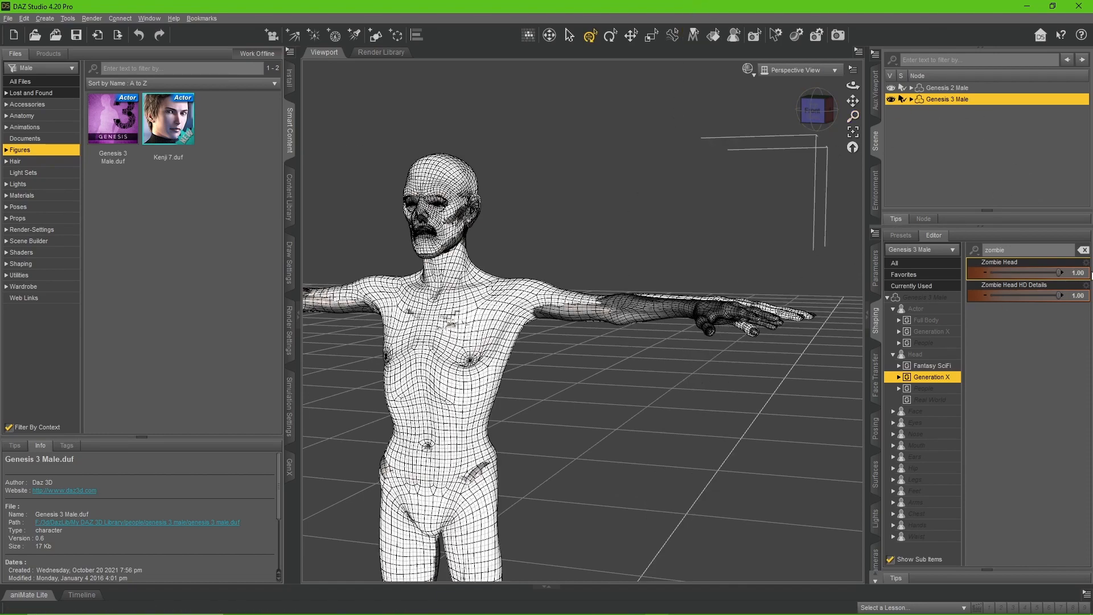
{"action": "left_click", "coordinate": [1078, 263]}
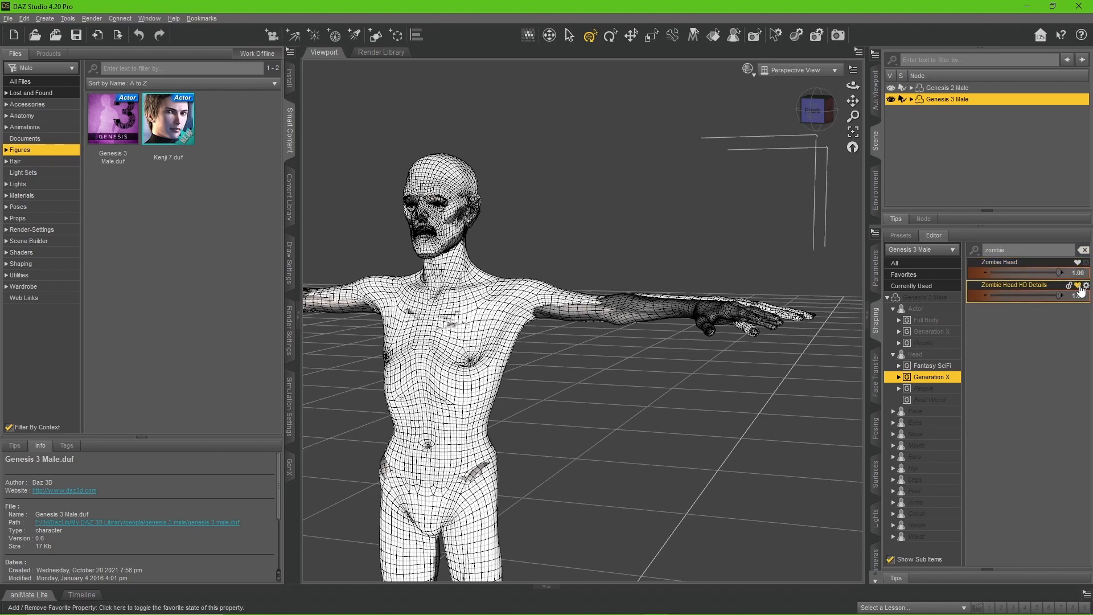
{"action": "left_click", "coordinate": [930, 332]}
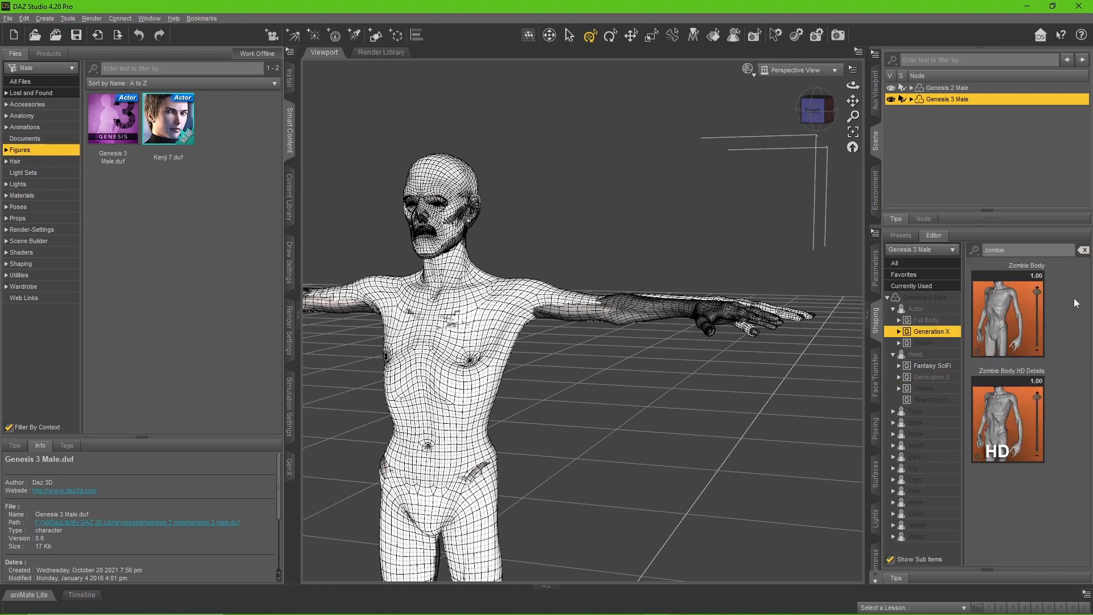
{"action": "left_click", "coordinate": [1025, 352]}
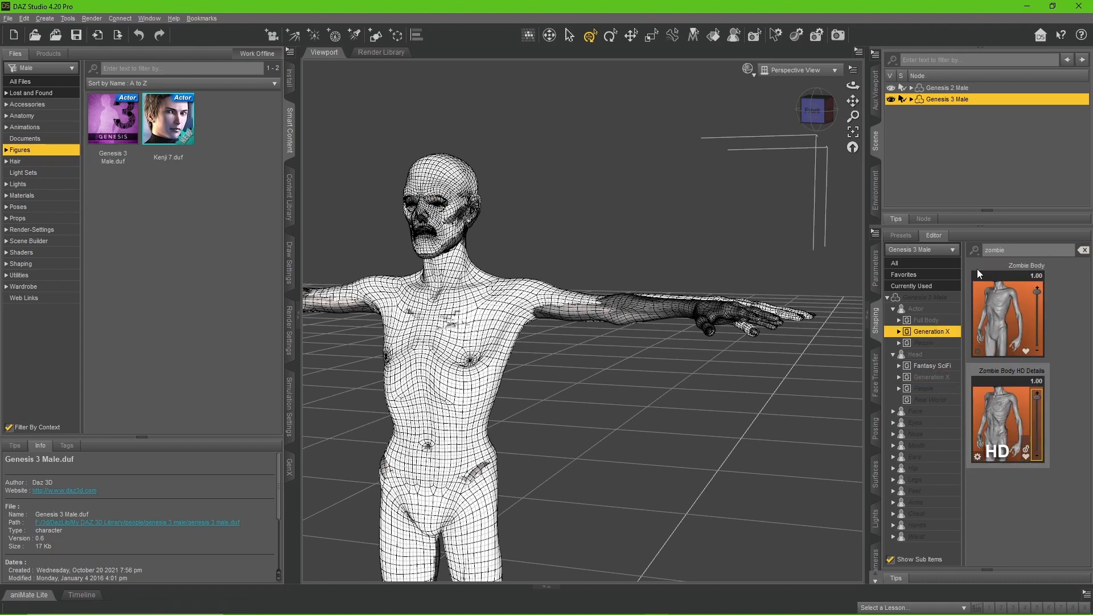
{"action": "left_click", "coordinate": [963, 135]}
{"action": "left_click", "coordinate": [946, 99]}
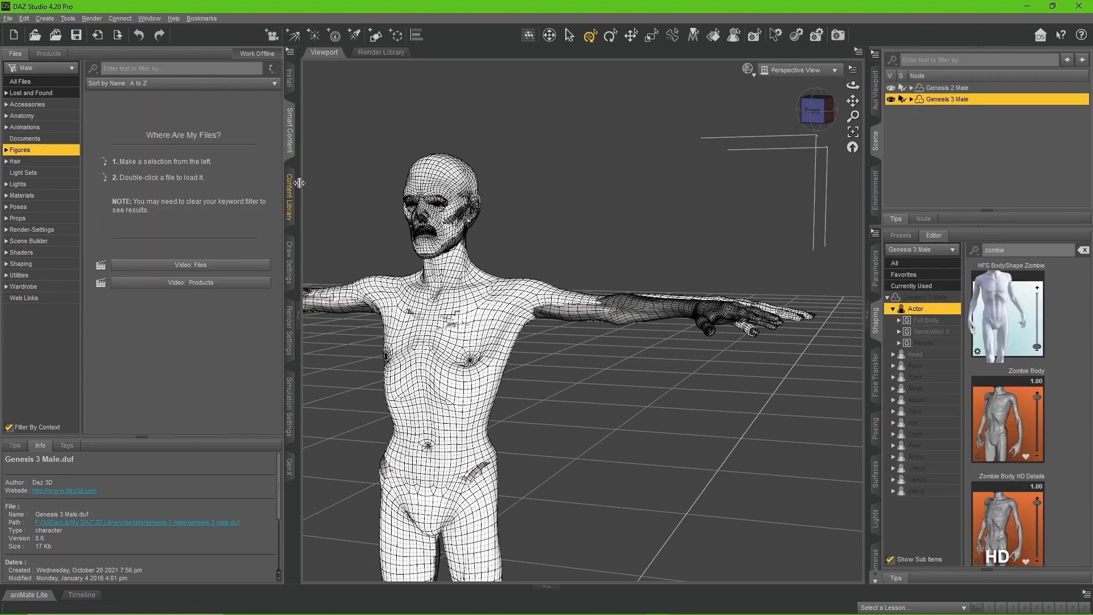
- Run the XTransfer G3 to G8 script from the Content Library on Genesis 3 Male
{"action": "left_click", "coordinate": [290, 194]}
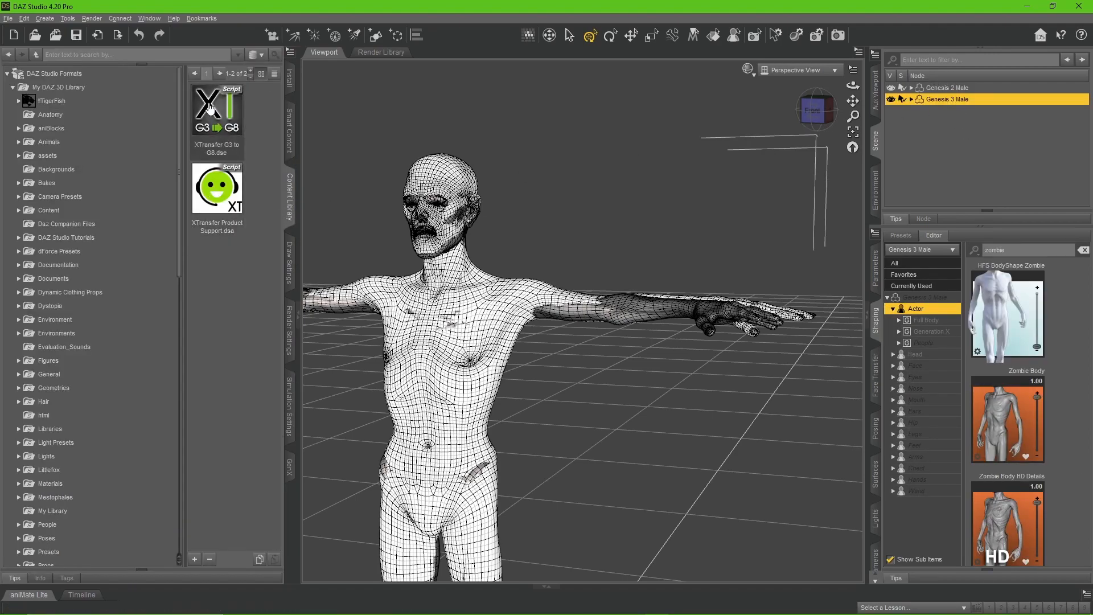
{"action": "left_click", "coordinate": [194, 18]}
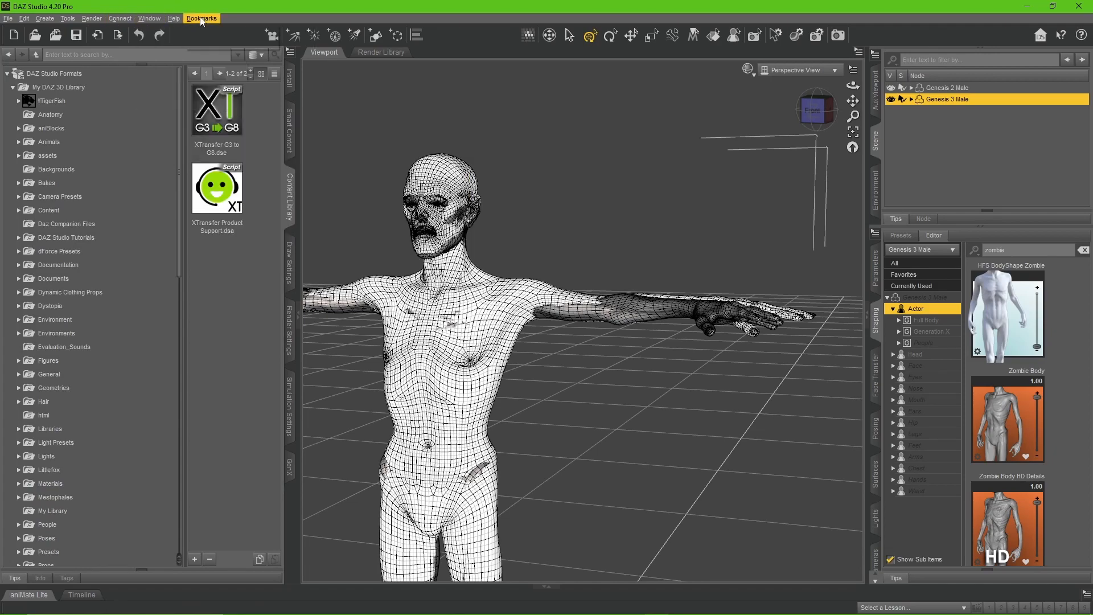
{"action": "mouse_move", "coordinate": [151, 20]}
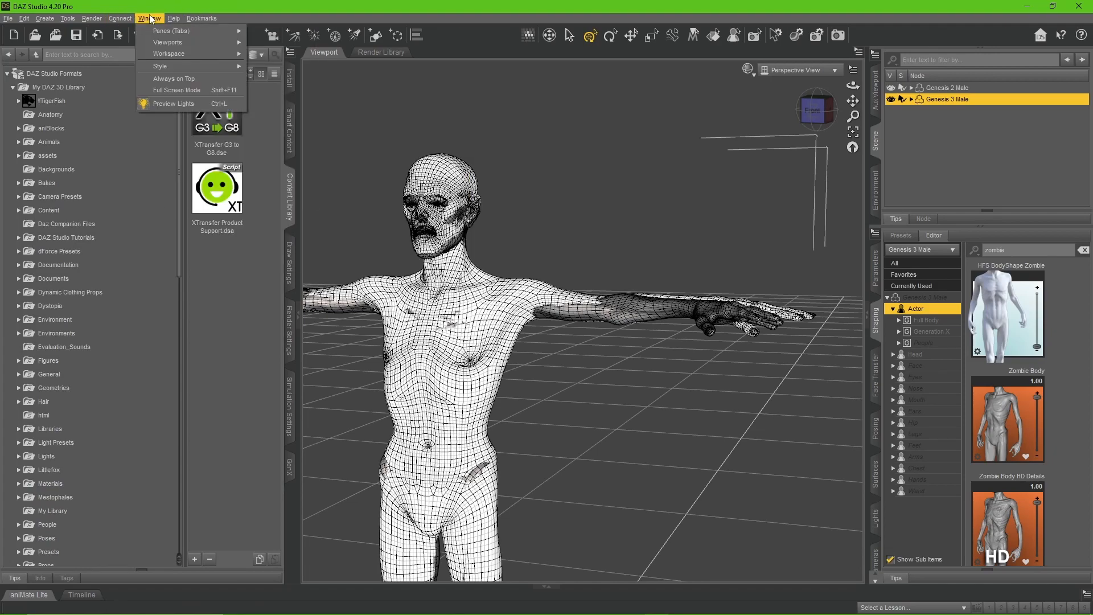
{"action": "left_click", "coordinate": [326, 5]}
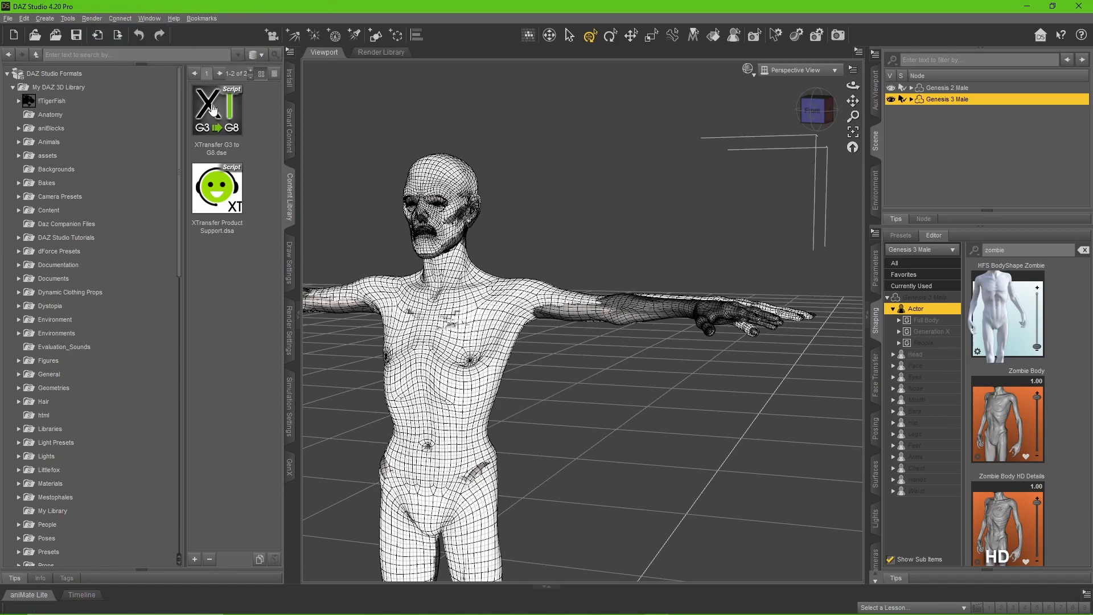
{"action": "double_click", "coordinate": [223, 107]}
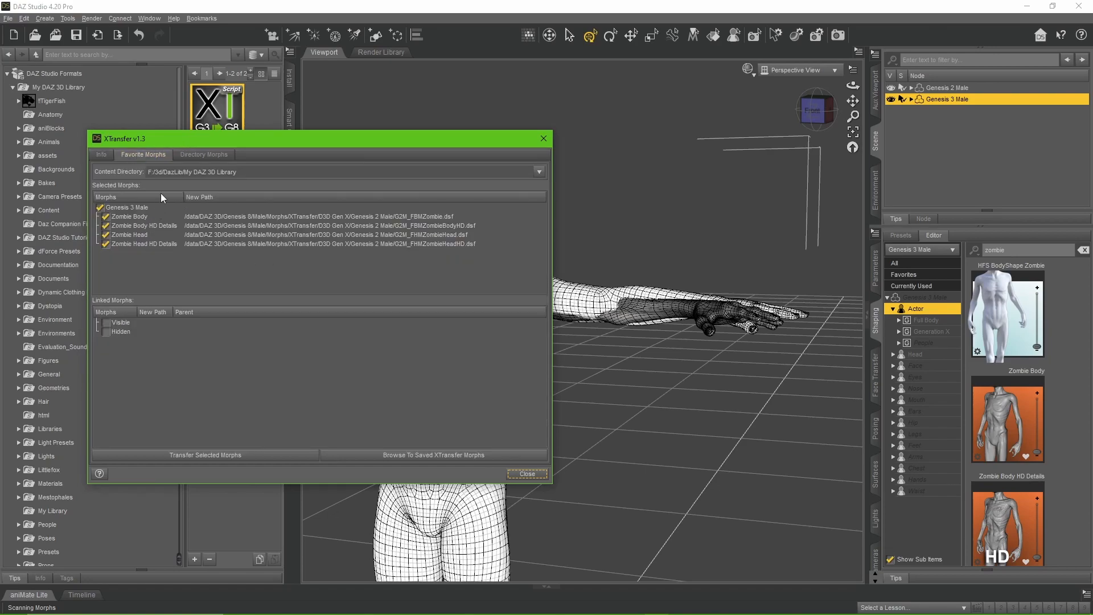
- Transfer the four checked favorite Zombie morphs of Genesis 3 Male to Genesis 8 and close XTransfer
{"action": "left_click", "coordinate": [223, 455]}
{"action": "left_click", "coordinate": [289, 337]}
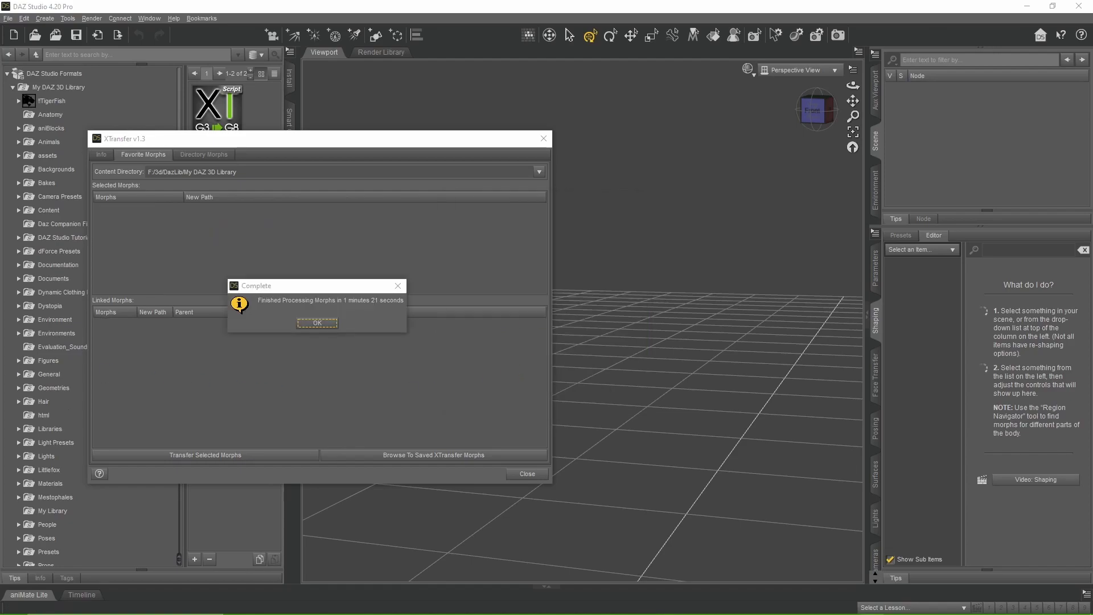
{"action": "left_click", "coordinate": [337, 324]}
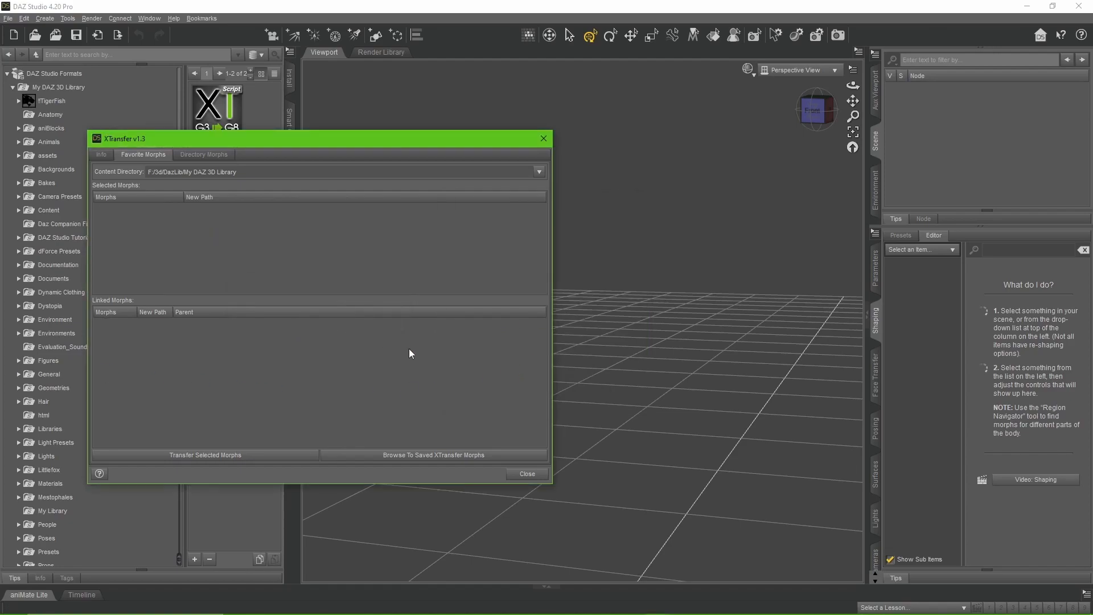
{"action": "left_click", "coordinate": [529, 473]}
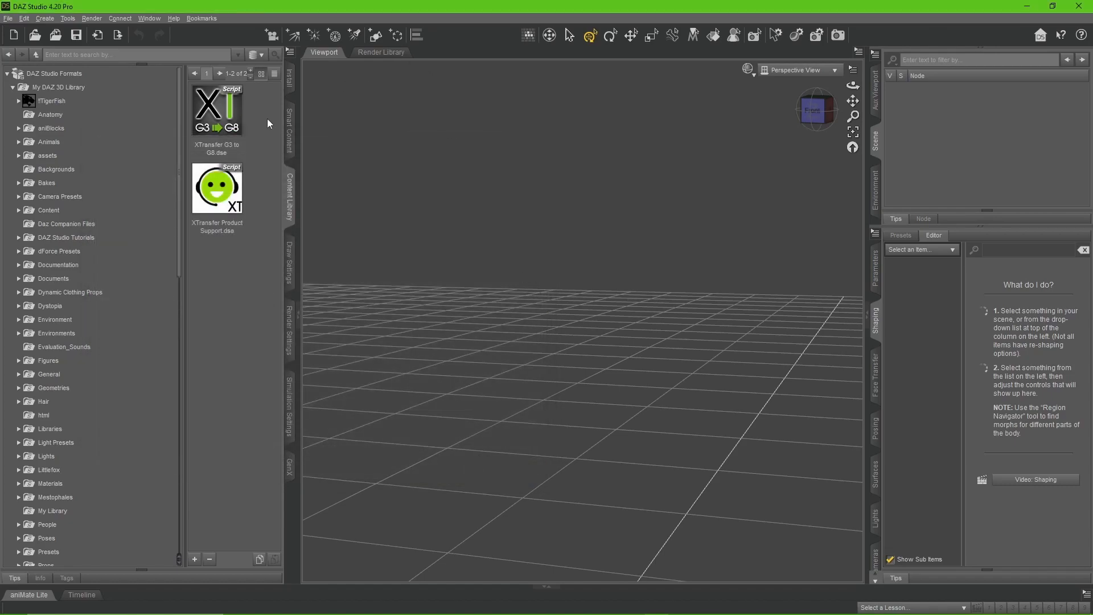
- Load the Genesis 8 Basic Male figure from the Figures category of Smart Content into the empty scene
{"action": "left_click", "coordinate": [290, 130]}
{"action": "left_click", "coordinate": [23, 172]}
{"action": "left_click", "coordinate": [183, 195]}
{"action": "key", "text": "g"}
{"action": "scroll", "coordinate": [186, 294], "scroll_direction": "down", "scroll_amount": 3}
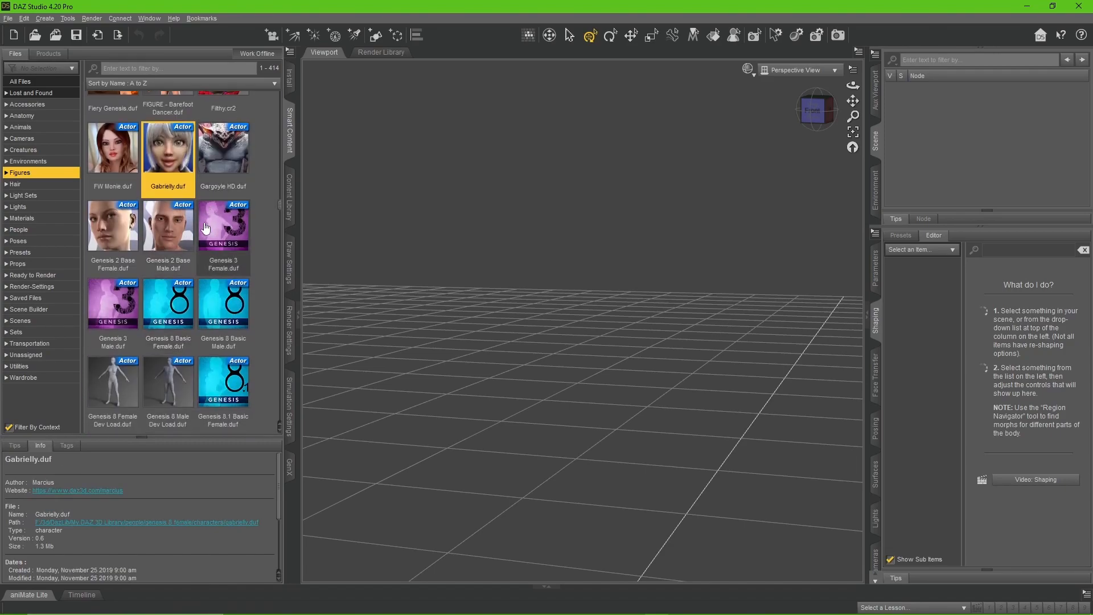
{"action": "double_click", "coordinate": [227, 304]}
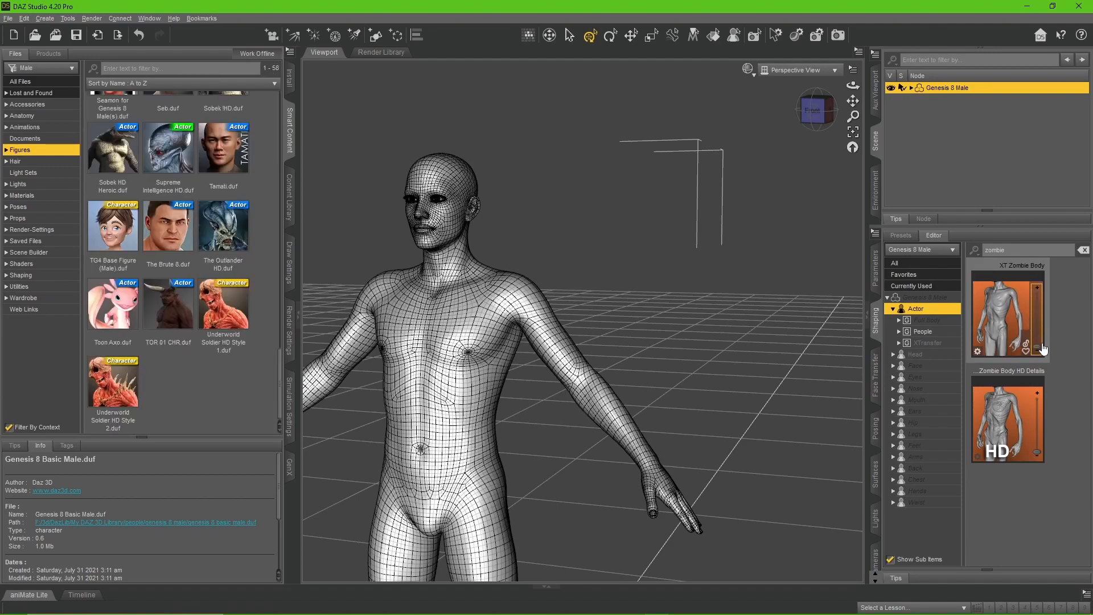
- Set XT Zombie Body and XT Zombie Body HD Details to 1.00 in Genesis 8 Male's Actor group
{"action": "left_click", "coordinate": [1037, 349]}
{"action": "left_click", "coordinate": [1037, 454]}
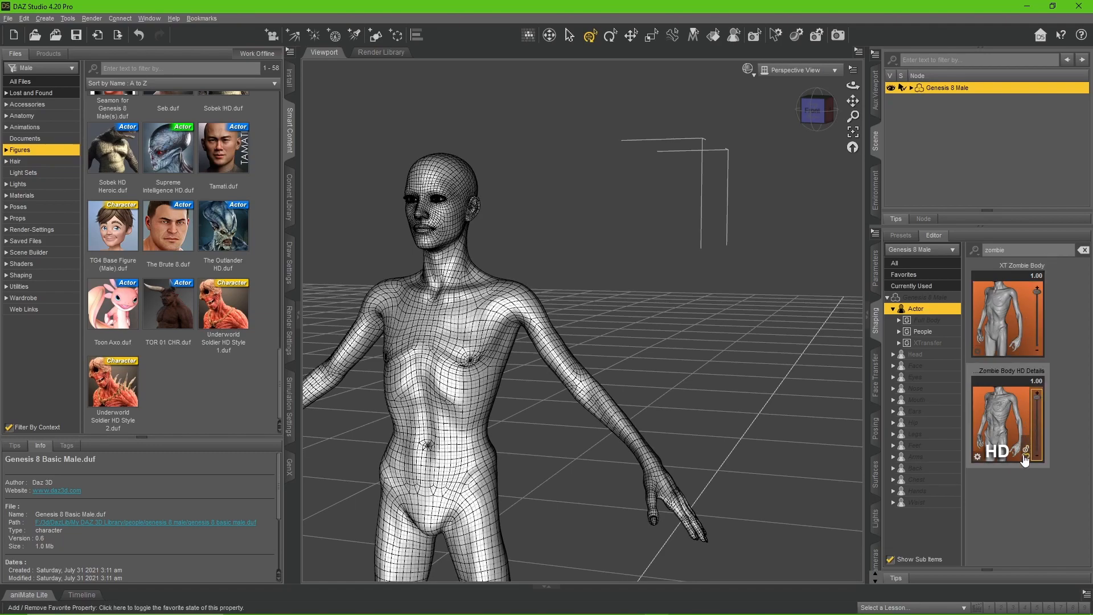
{"action": "mouse_move", "coordinate": [1053, 320]}
{"action": "left_mouse_down"}
{"action": "mouse_move", "coordinate": [1064, 410]}
{"action": "mouse_move", "coordinate": [1042, 469]}
{"action": "mouse_move", "coordinate": [1030, 249]}
{"action": "mouse_move", "coordinate": [1058, 329]}
{"action": "mouse_move", "coordinate": [1069, 219]}
{"action": "left_mouse_up"}
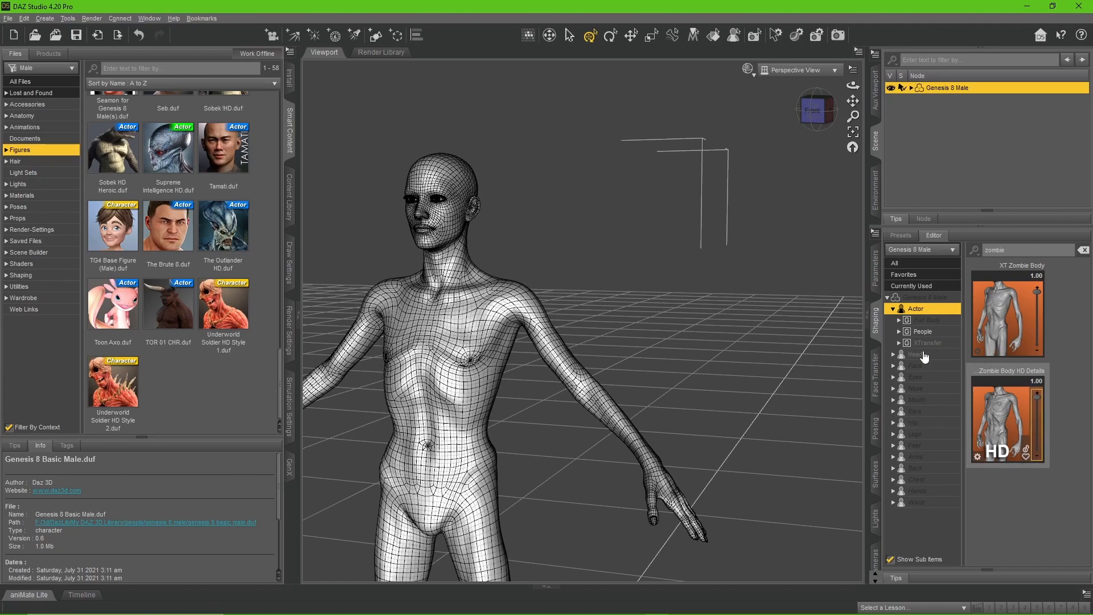
- Set XT Zombie Head and XT Zombie Head HD Details to 1.00 in the Head group and inspect the transferred face and torso
{"action": "left_click", "coordinate": [923, 357]}
{"action": "left_click_drag", "start_coordinate": [990, 296], "coordinate": [1078, 301]}
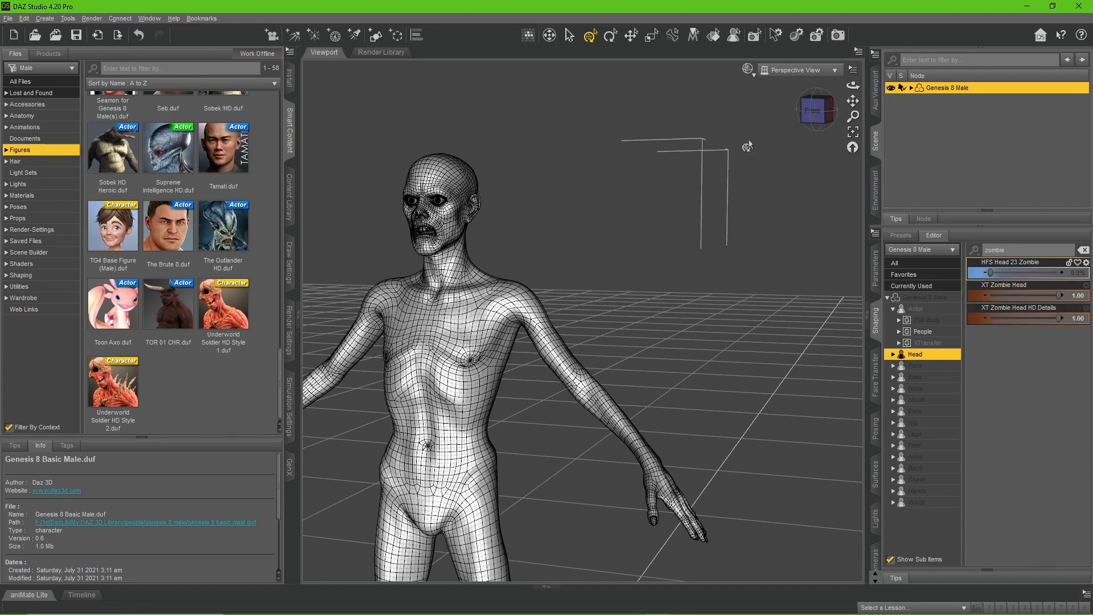
{"action": "left_click", "coordinate": [814, 110]}
{"action": "scroll", "coordinate": [500, 191], "scroll_direction": "up", "scroll_amount": 8}
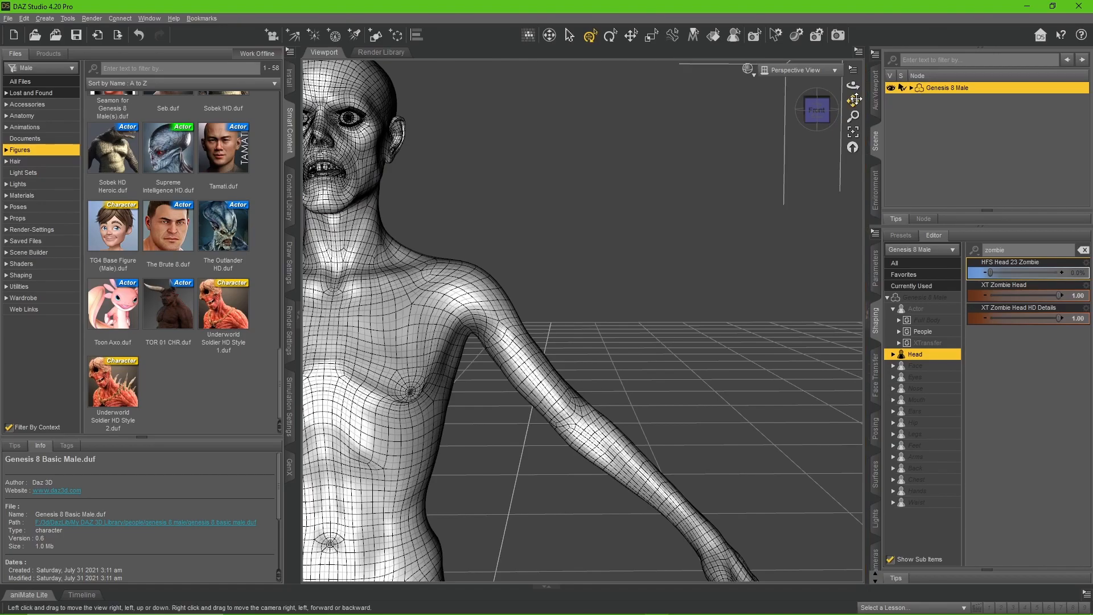
{"action": "left_click_drag", "start_coordinate": [856, 99], "coordinate": [905, 116]}
{"action": "left_click_drag", "start_coordinate": [825, 103], "coordinate": [818, 106]}
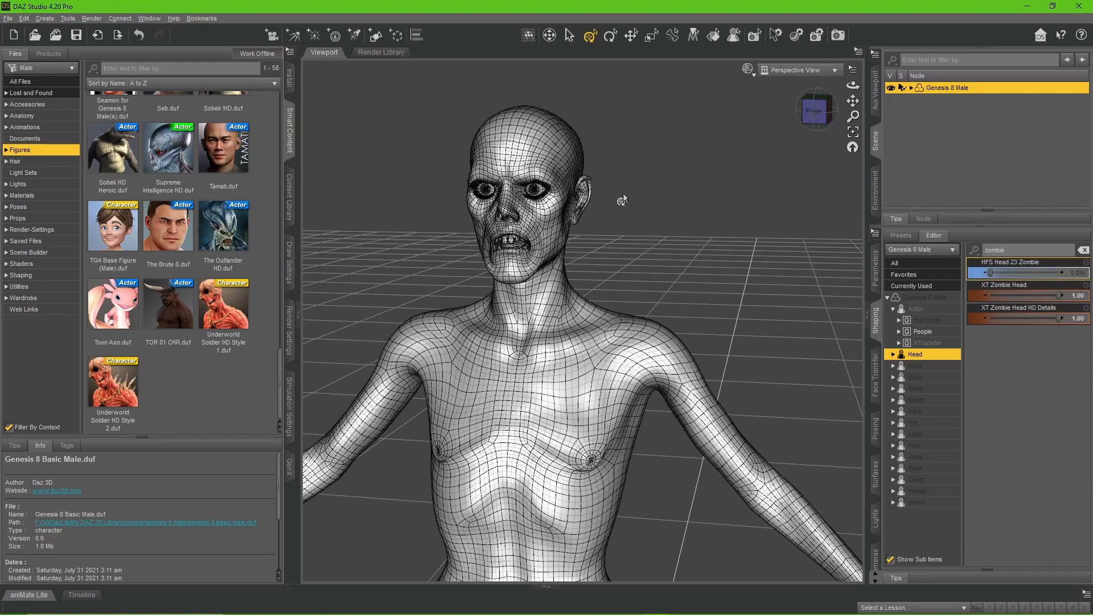
{"action": "scroll", "coordinate": [651, 207], "scroll_direction": "down", "scroll_amount": 5}
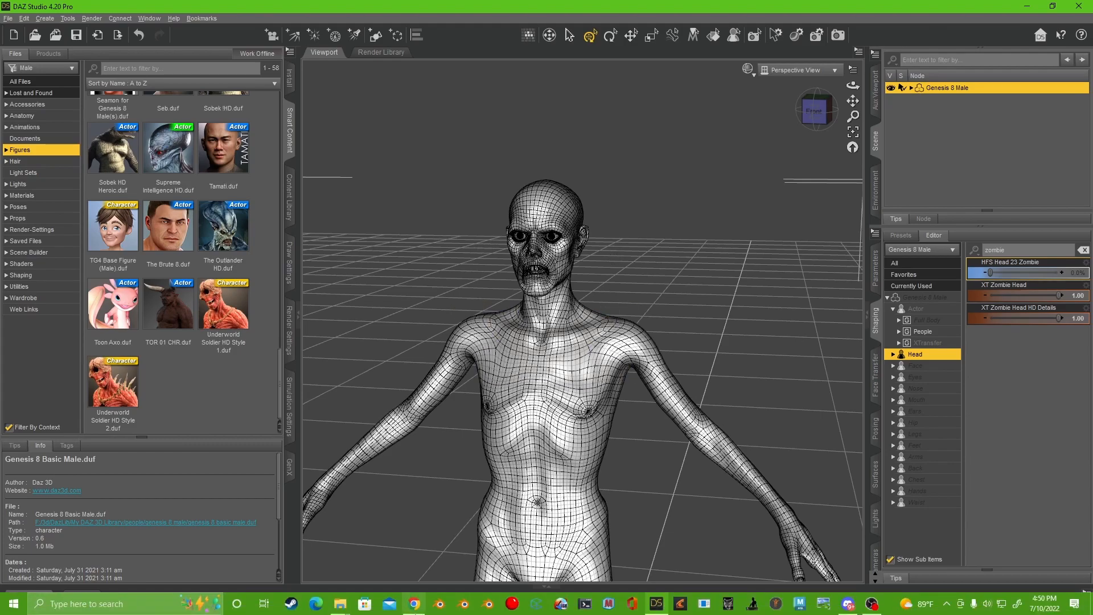
- Switch to Chrome and review the Genesis Generation X2 store page, including its price and product add-ons
{"action": "left_click", "coordinate": [415, 607]}
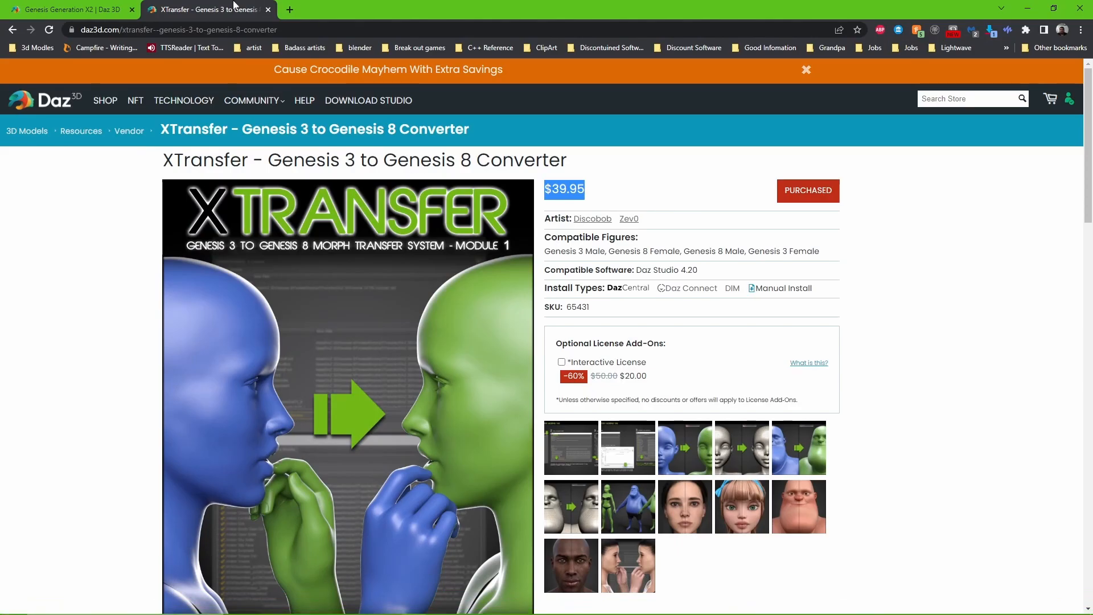
{"action": "left_click", "coordinate": [77, 13]}
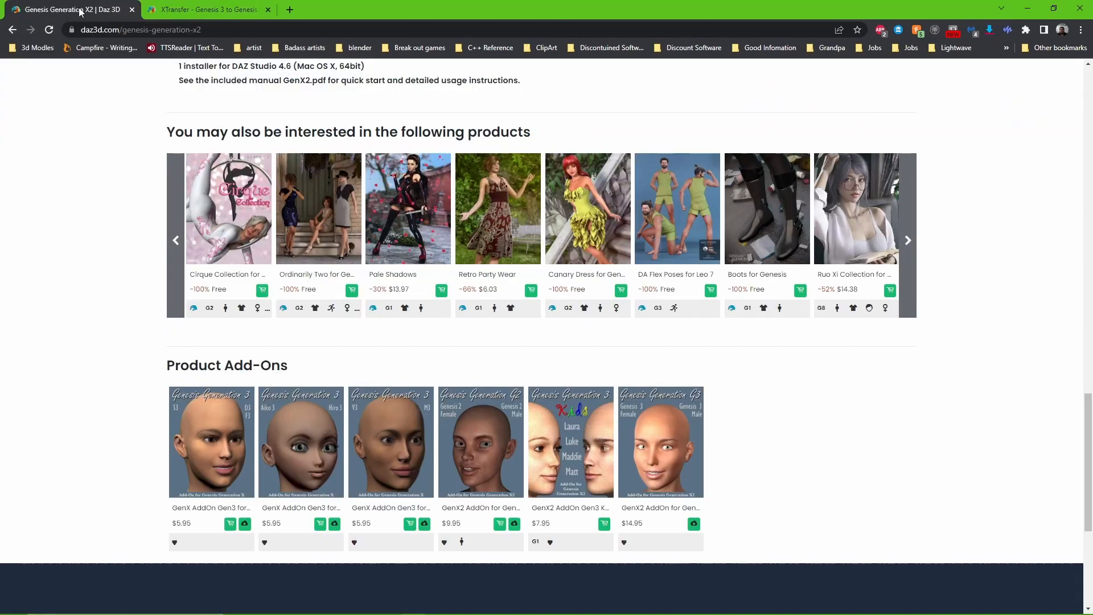
{"action": "scroll", "coordinate": [668, 173], "scroll_direction": "up", "scroll_amount": 8}
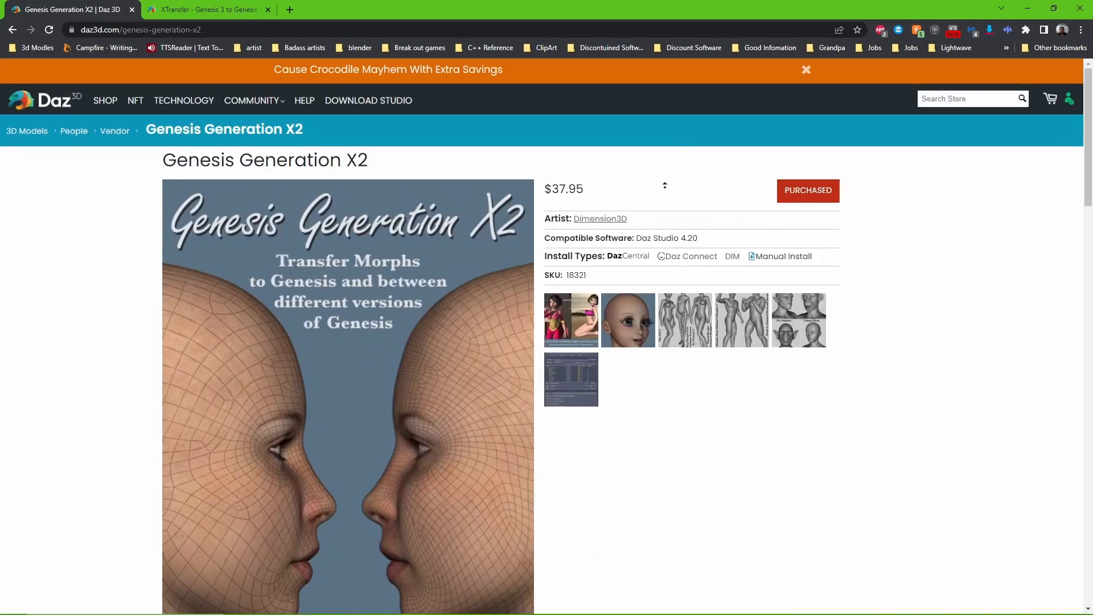
{"action": "scroll", "coordinate": [861, 456], "scroll_direction": "down", "scroll_amount": 20}
{"action": "scroll", "coordinate": [865, 241], "scroll_direction": "up", "scroll_amount": 1}
{"action": "scroll", "coordinate": [865, 240], "scroll_direction": "up", "scroll_amount": 20}
{"action": "scroll", "coordinate": [757, 407], "scroll_direction": "down", "scroll_amount": 1}
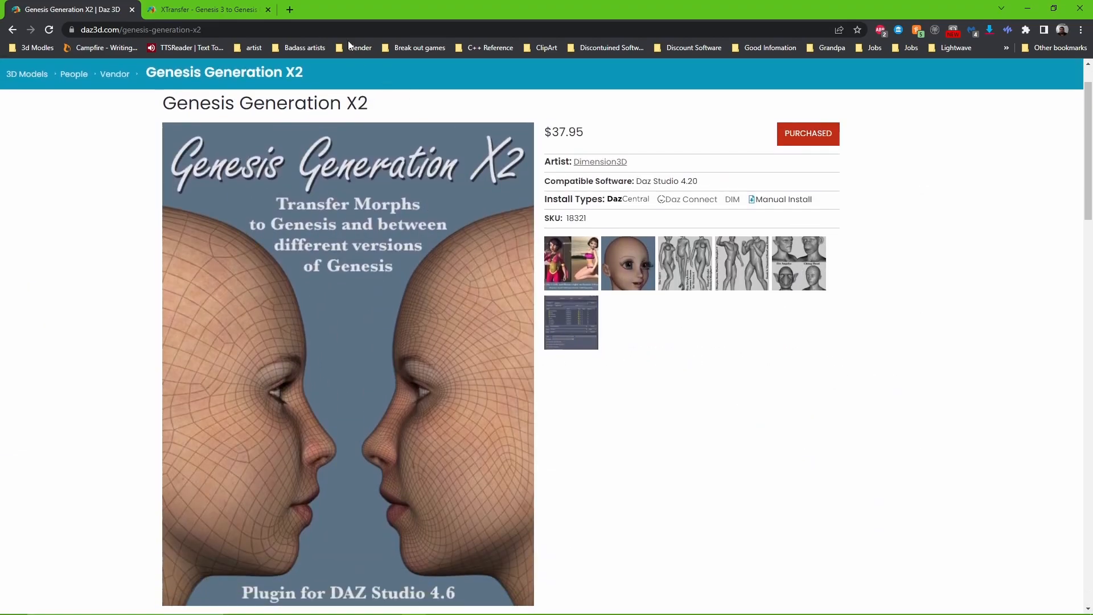
- Examine the XTransfer - Genesis 3 to Genesis 8 Converter store page and compare it with the Genesis Generation X2 page
{"action": "left_click", "coordinate": [207, 10]}
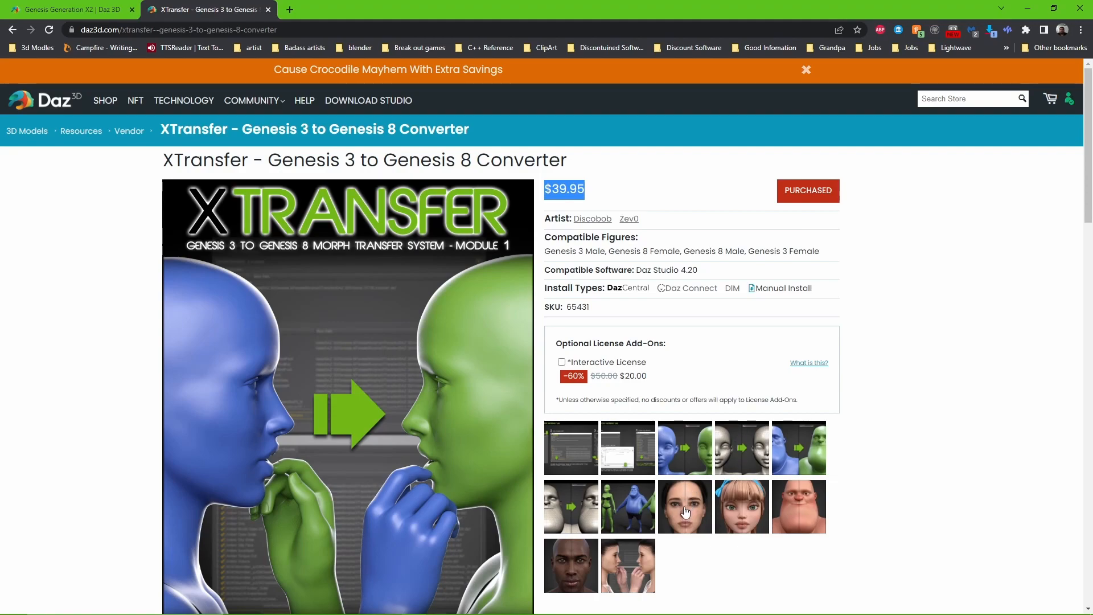
{"action": "scroll", "coordinate": [711, 503], "scroll_direction": "down", "scroll_amount": 4}
{"action": "scroll", "coordinate": [720, 507], "scroll_direction": "up", "scroll_amount": 4}
{"action": "left_click", "coordinate": [129, 7]}
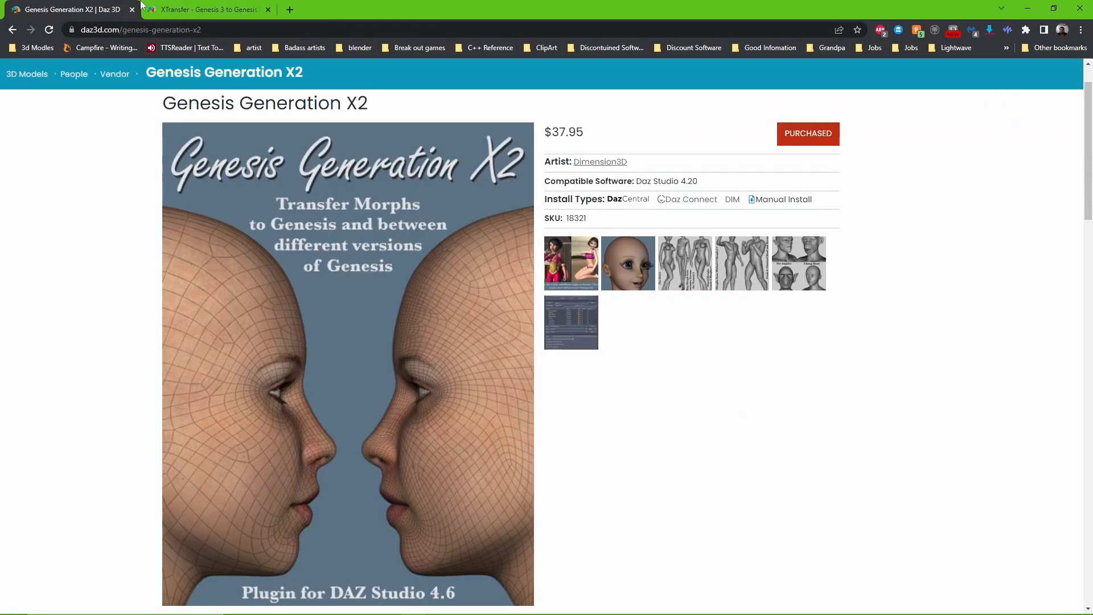
{"action": "left_click", "coordinate": [186, 10]}
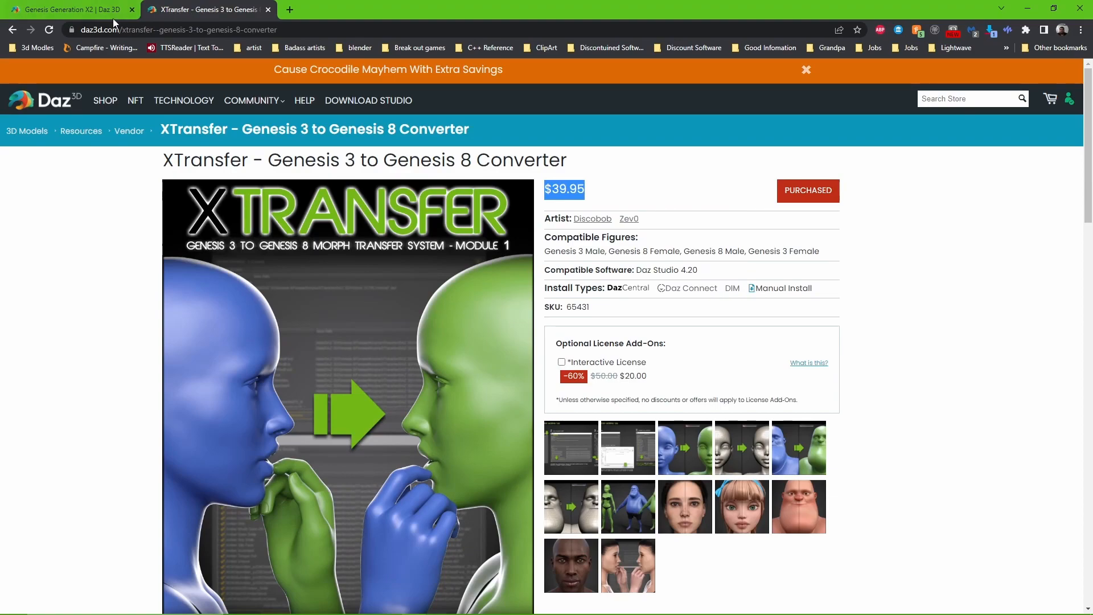